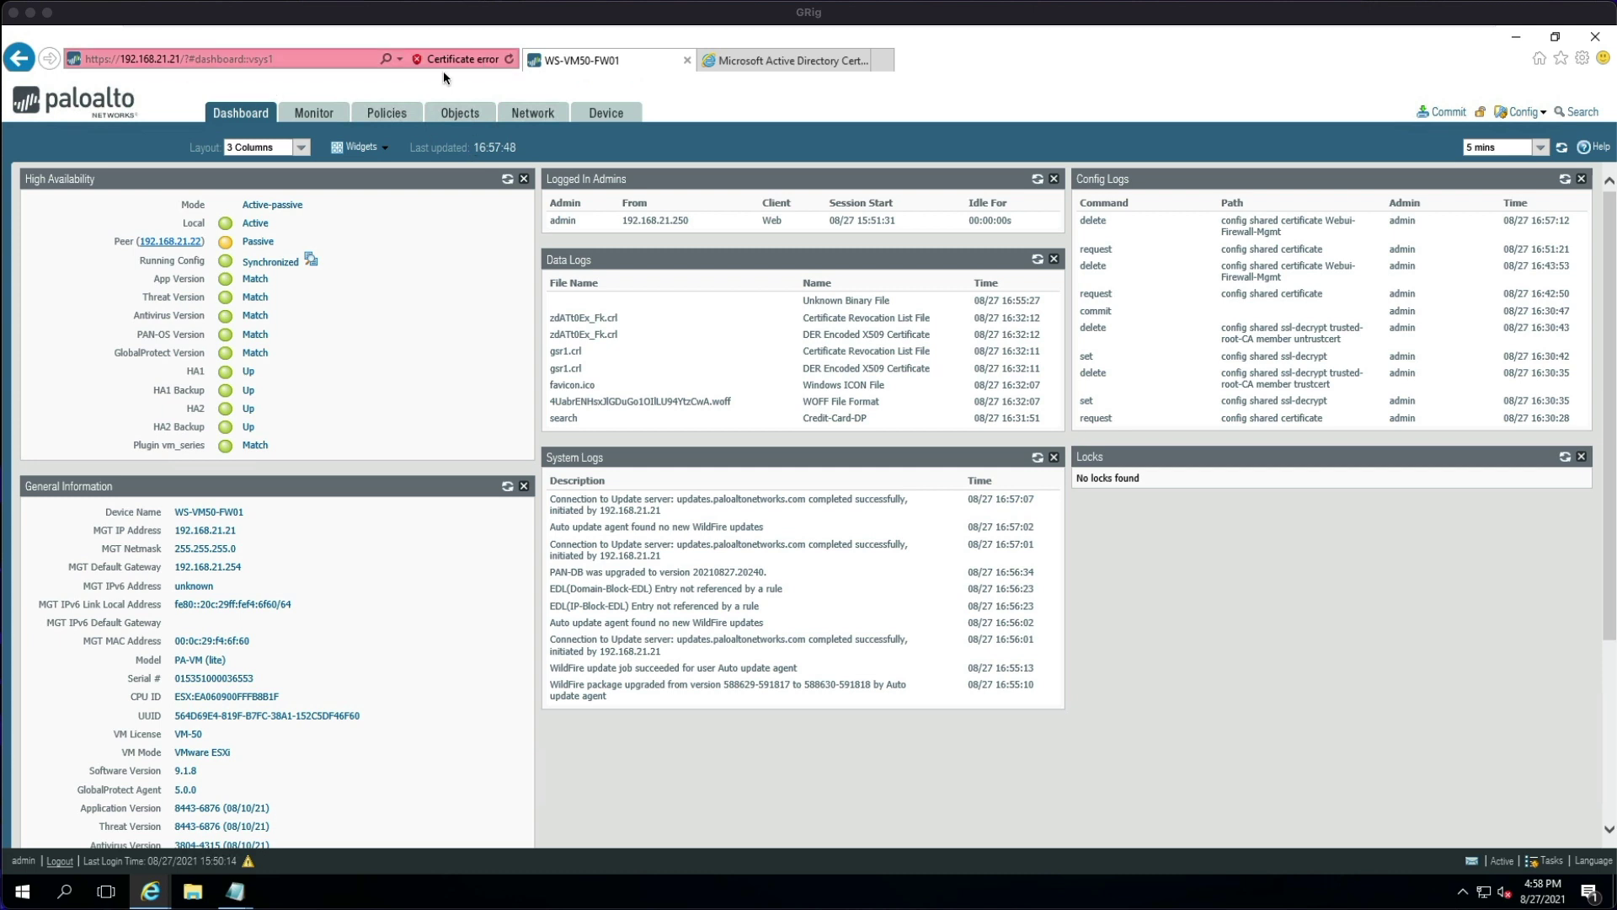
# Dismiss the browser certificate warning and show Device > Certificates with RootCA, trustcert and untrustcert
pyautogui.click(472, 61)
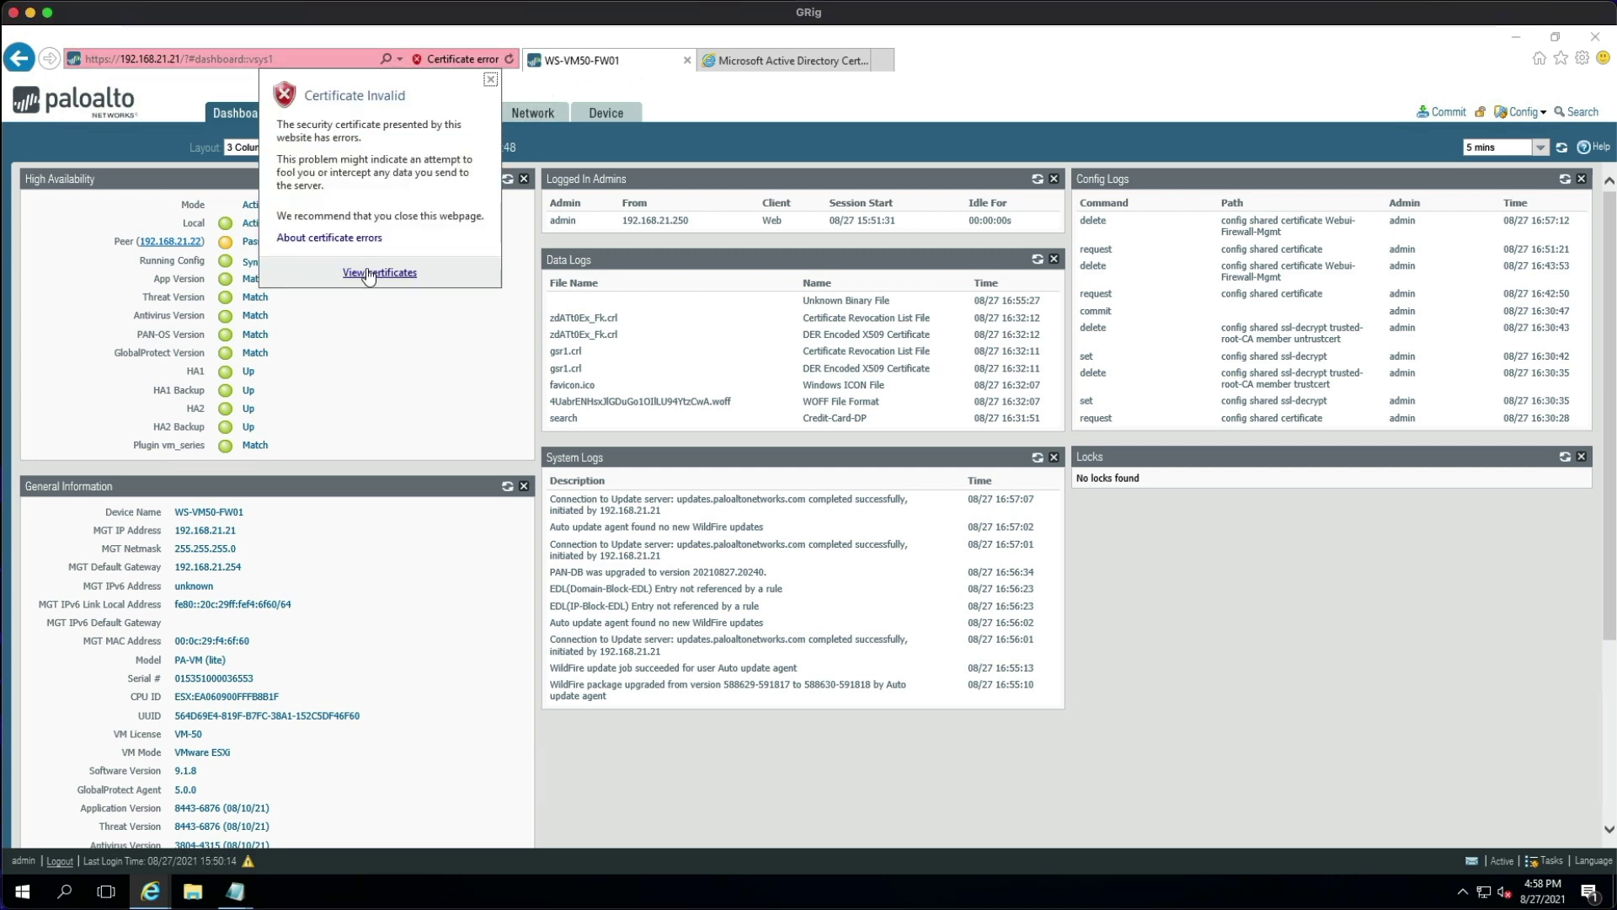
pyautogui.click(745, 88)
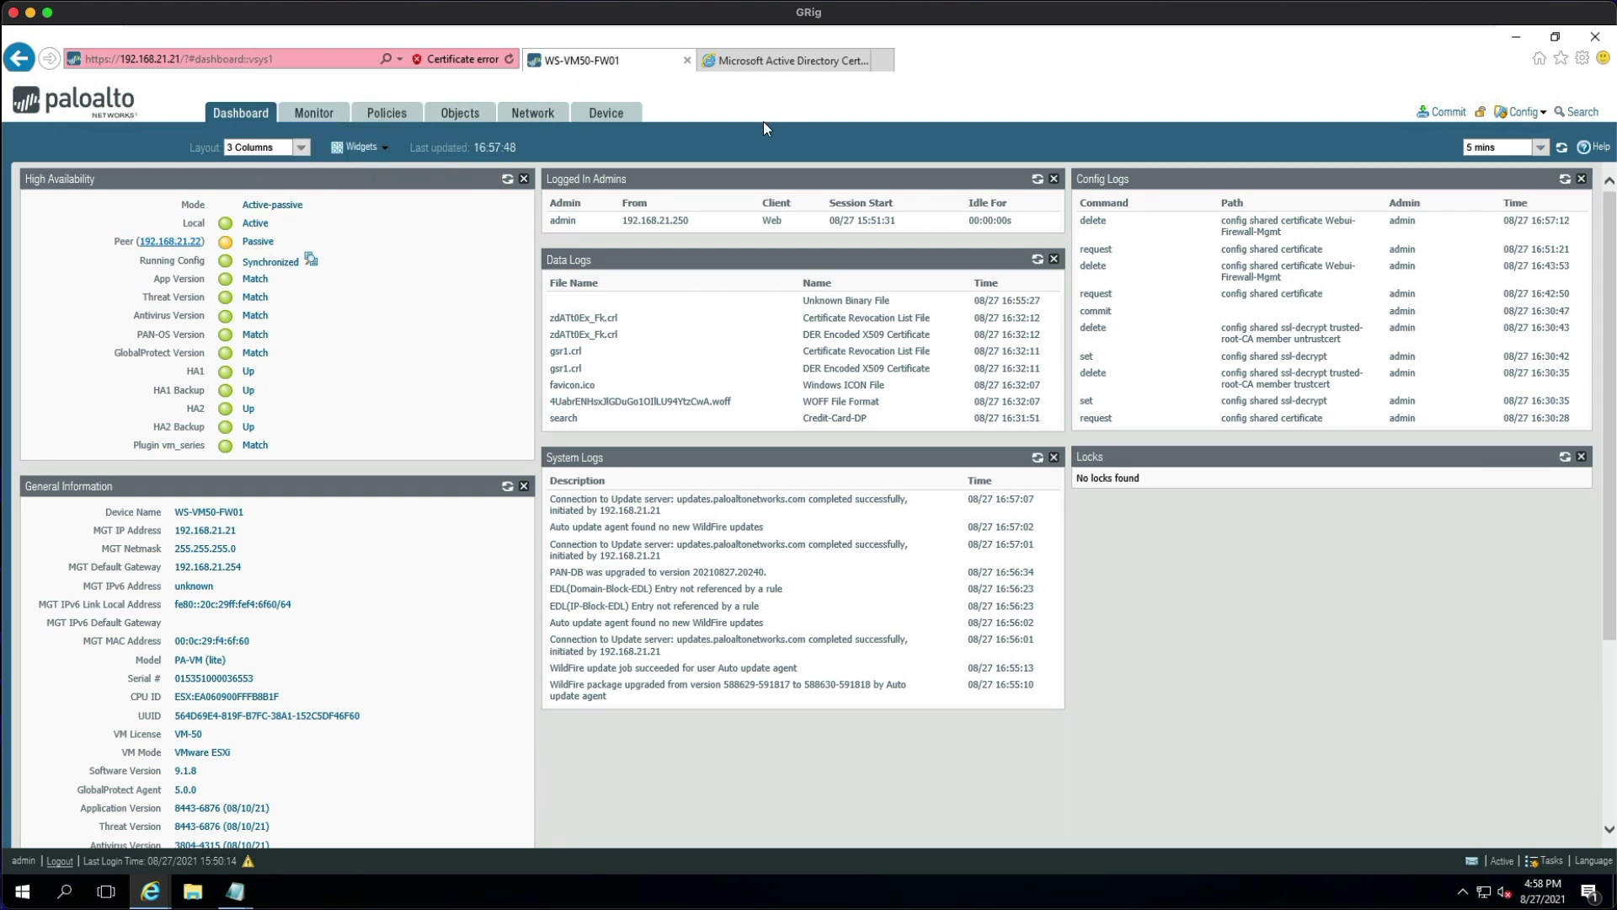
pyautogui.click(612, 115)
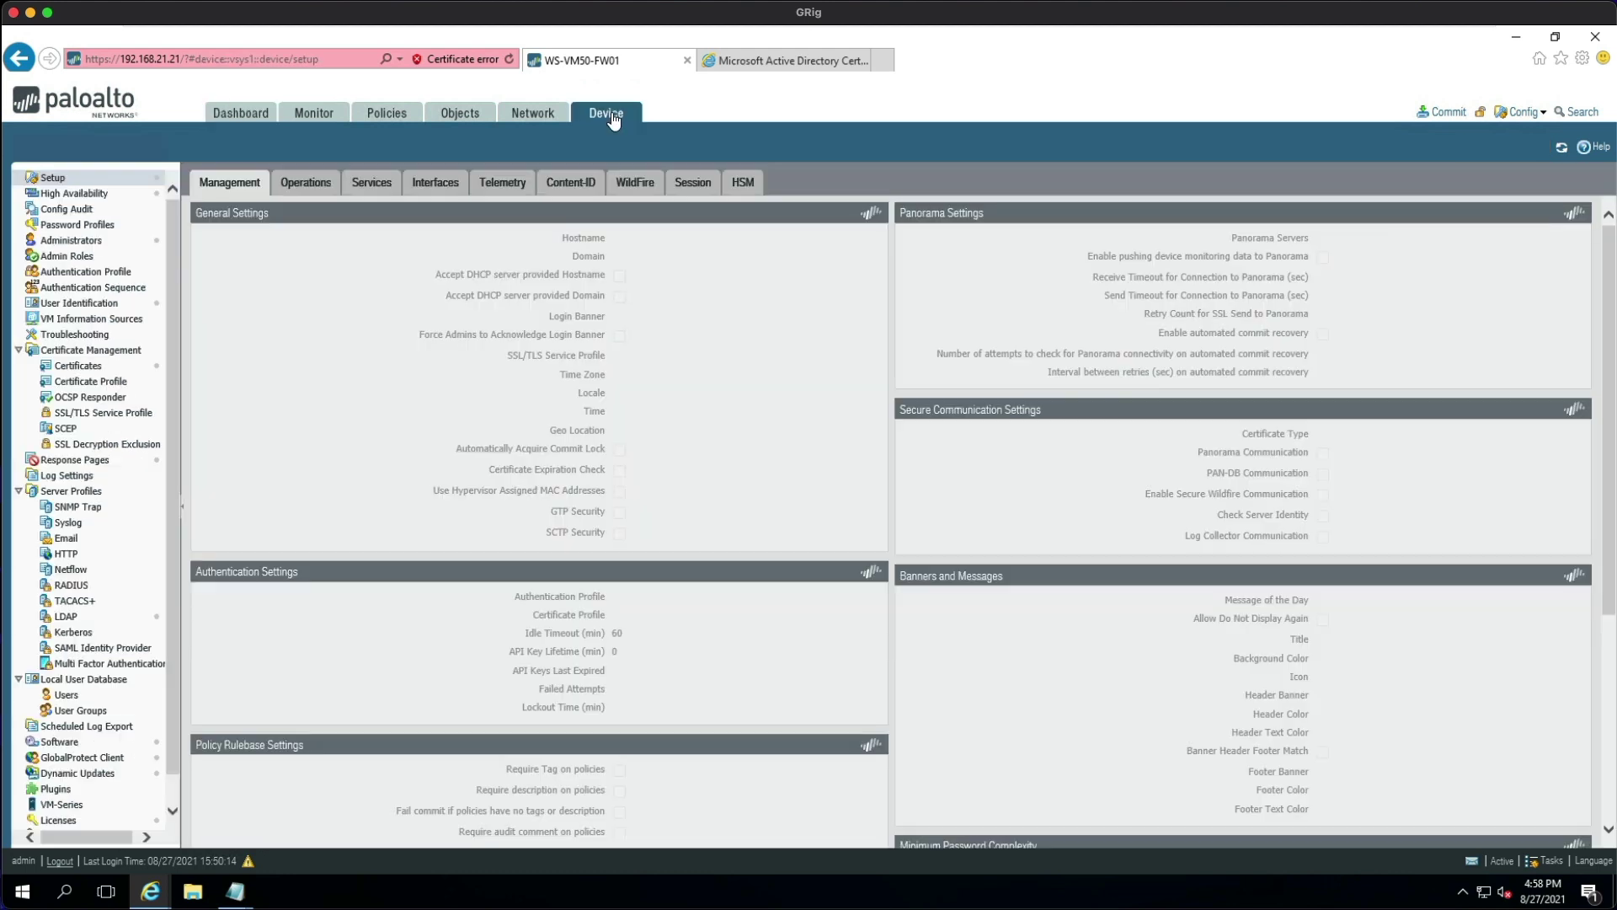
pyautogui.click(79, 368)
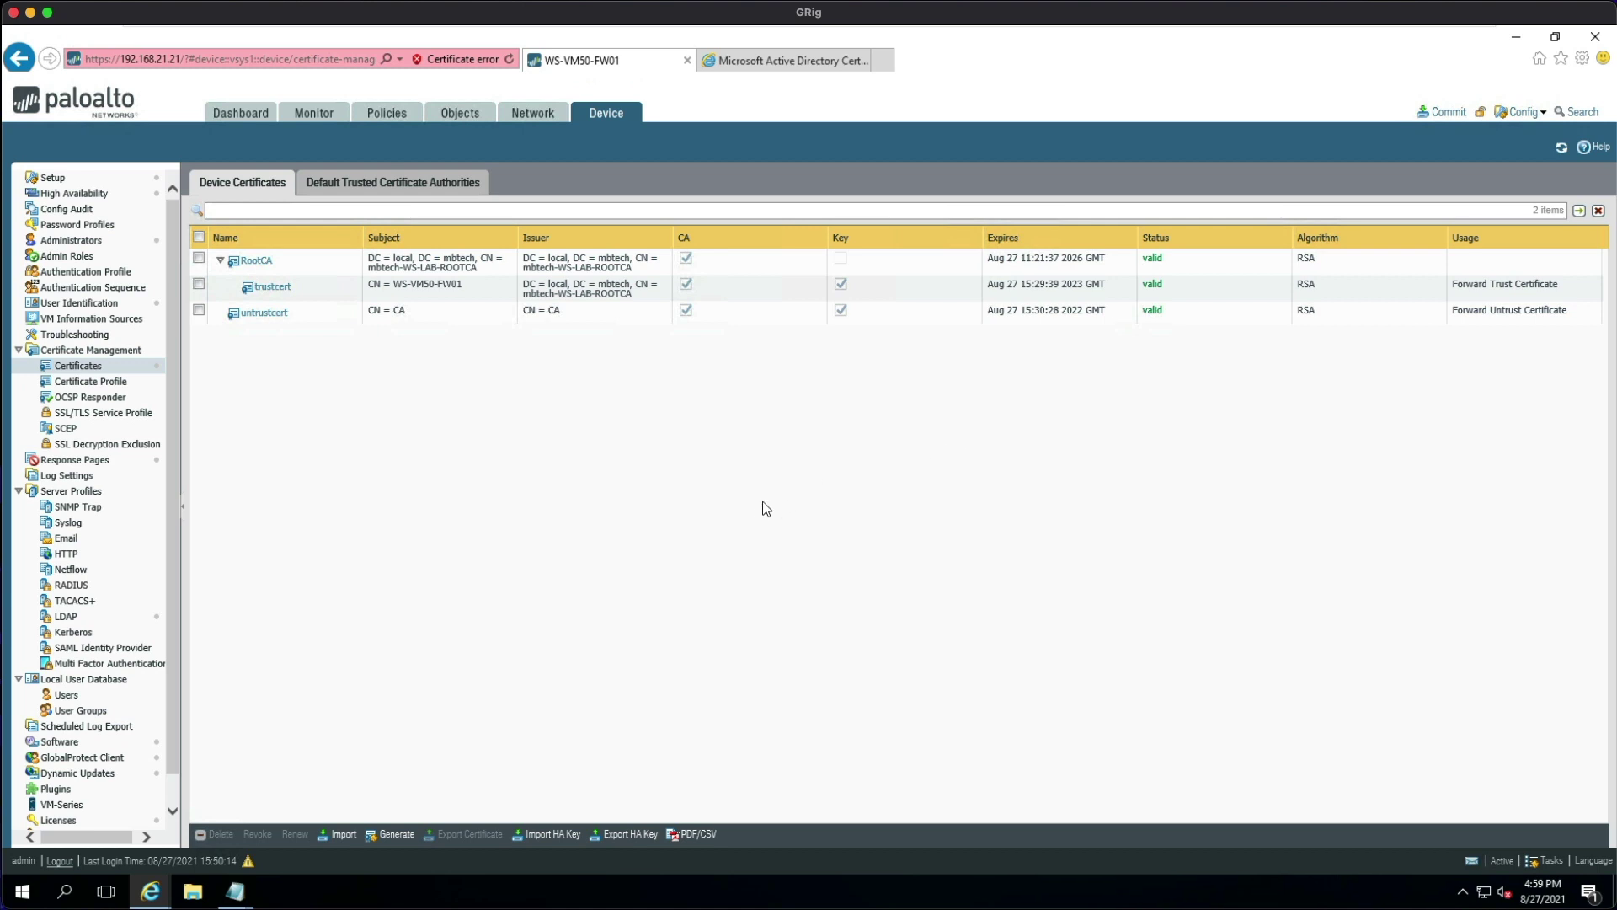
pyautogui.click(393, 834)
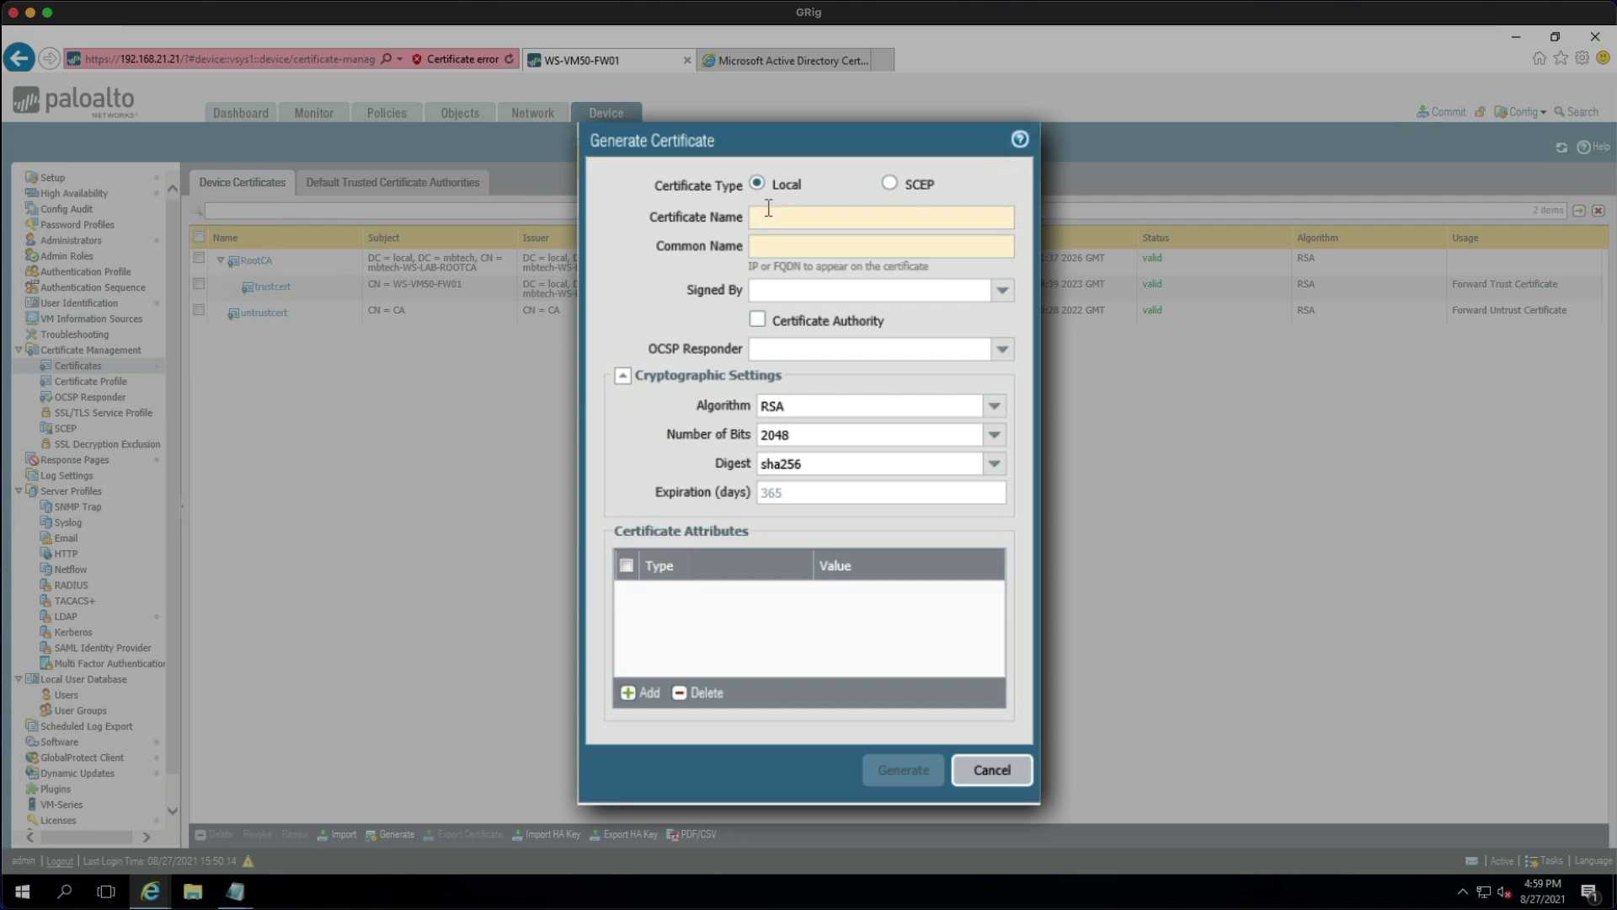
# Name the certificate Webui-Firewall-Mgmt, common name ws-vm50-fw01-mgmt.mbtech.local, signed by External Authority (CSR)
pyautogui.click(772, 211)
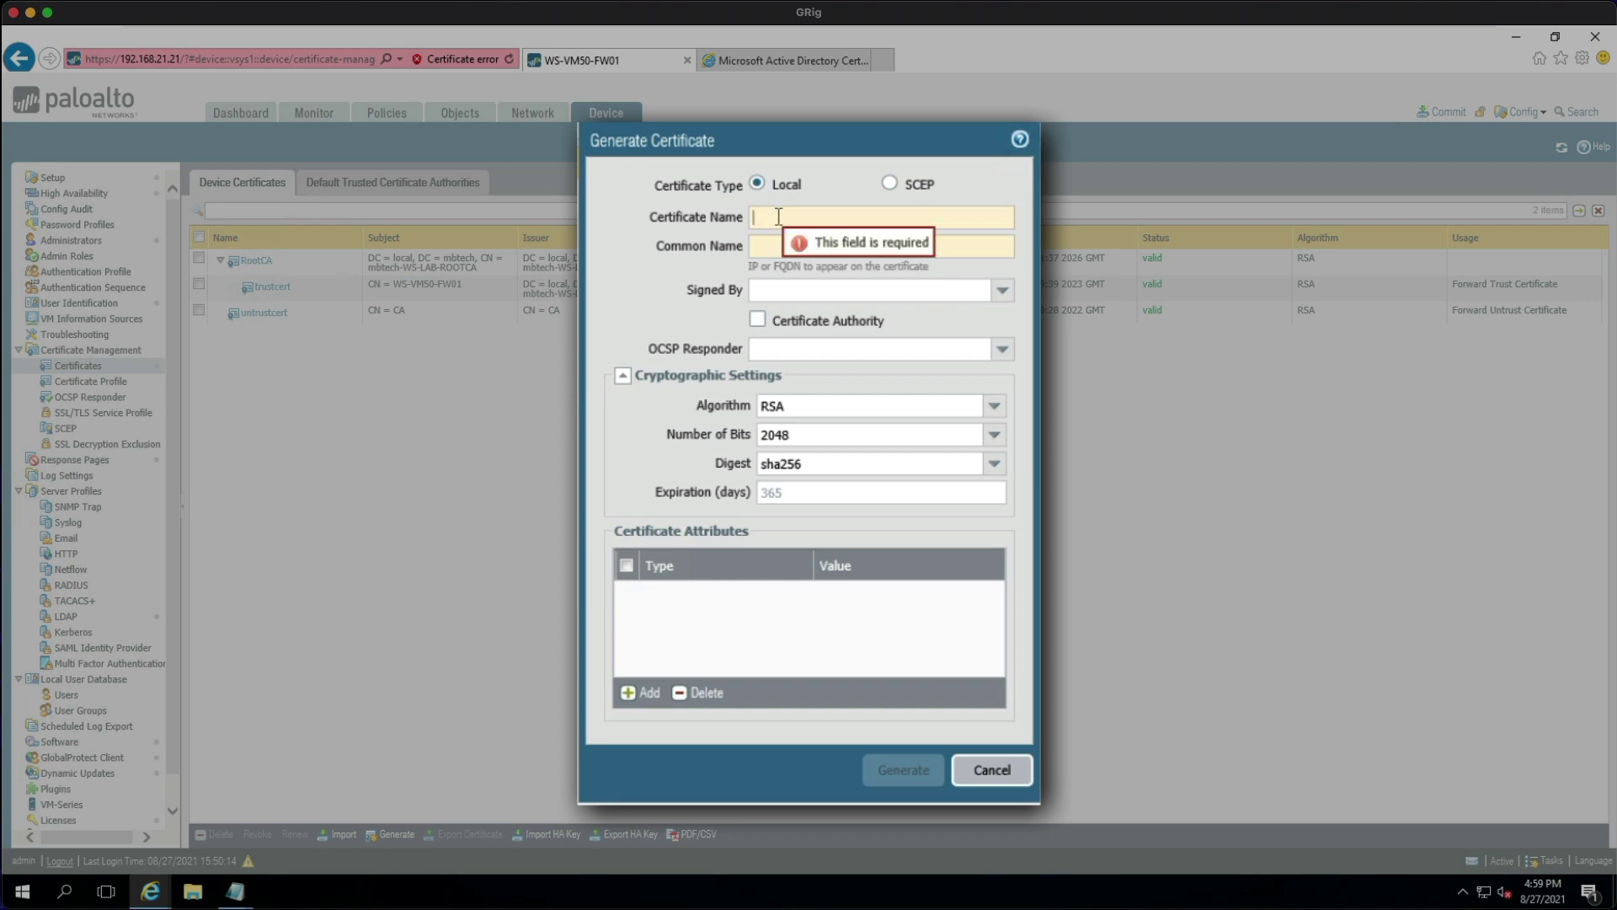
pyautogui.write('Webui-')
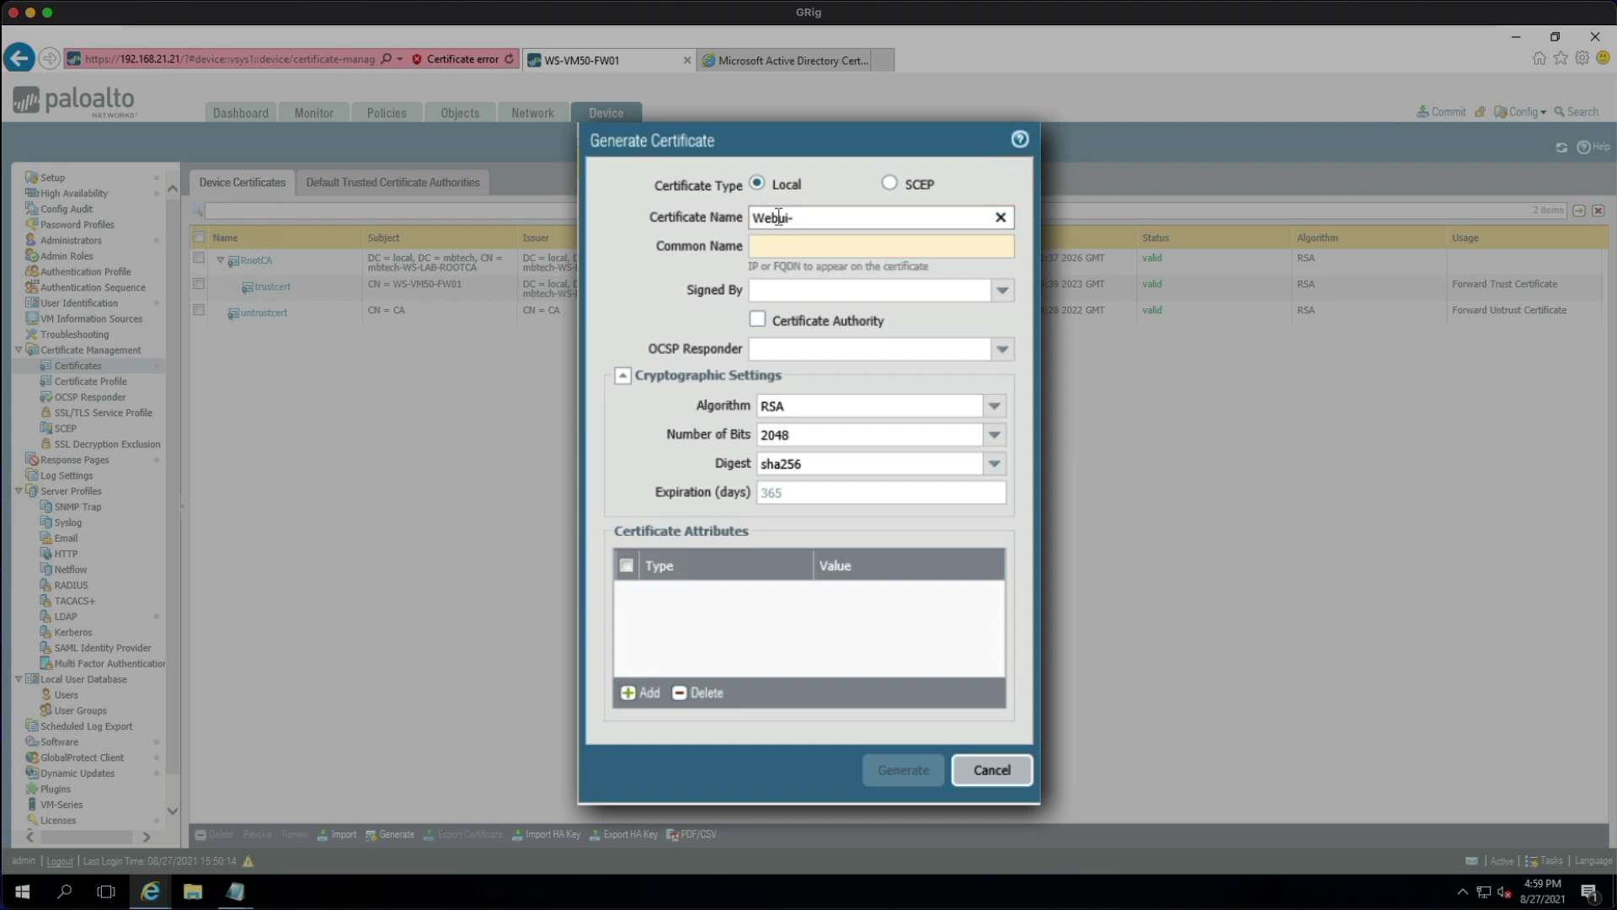
pyautogui.write('Firewall-Mgmt')
pyautogui.click(908, 247)
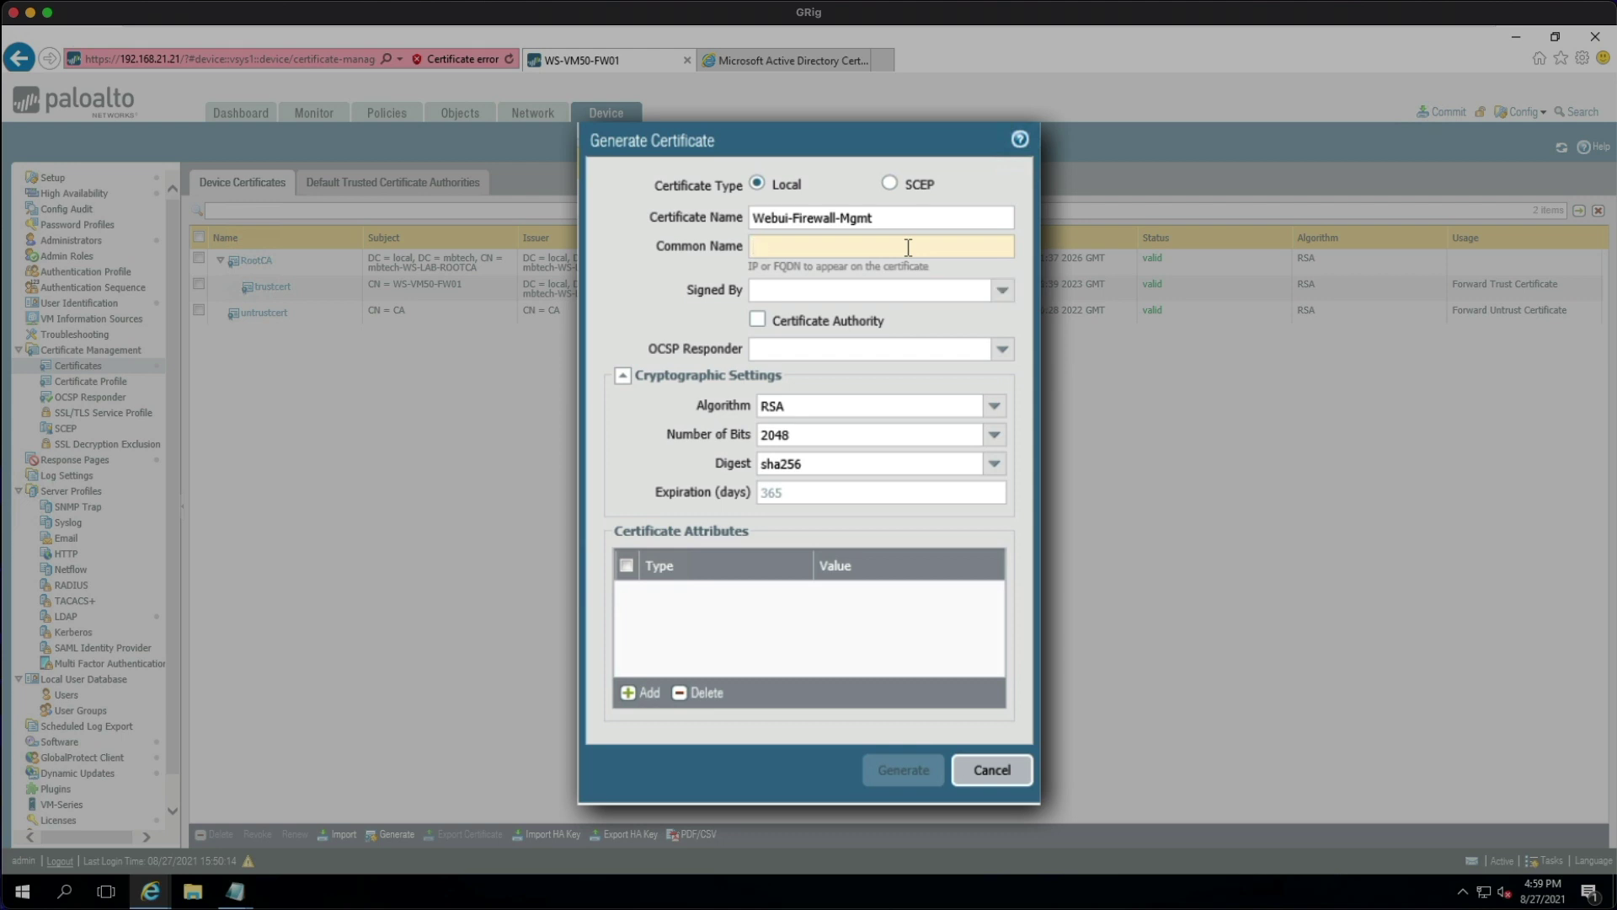
pyautogui.write('ws-v')
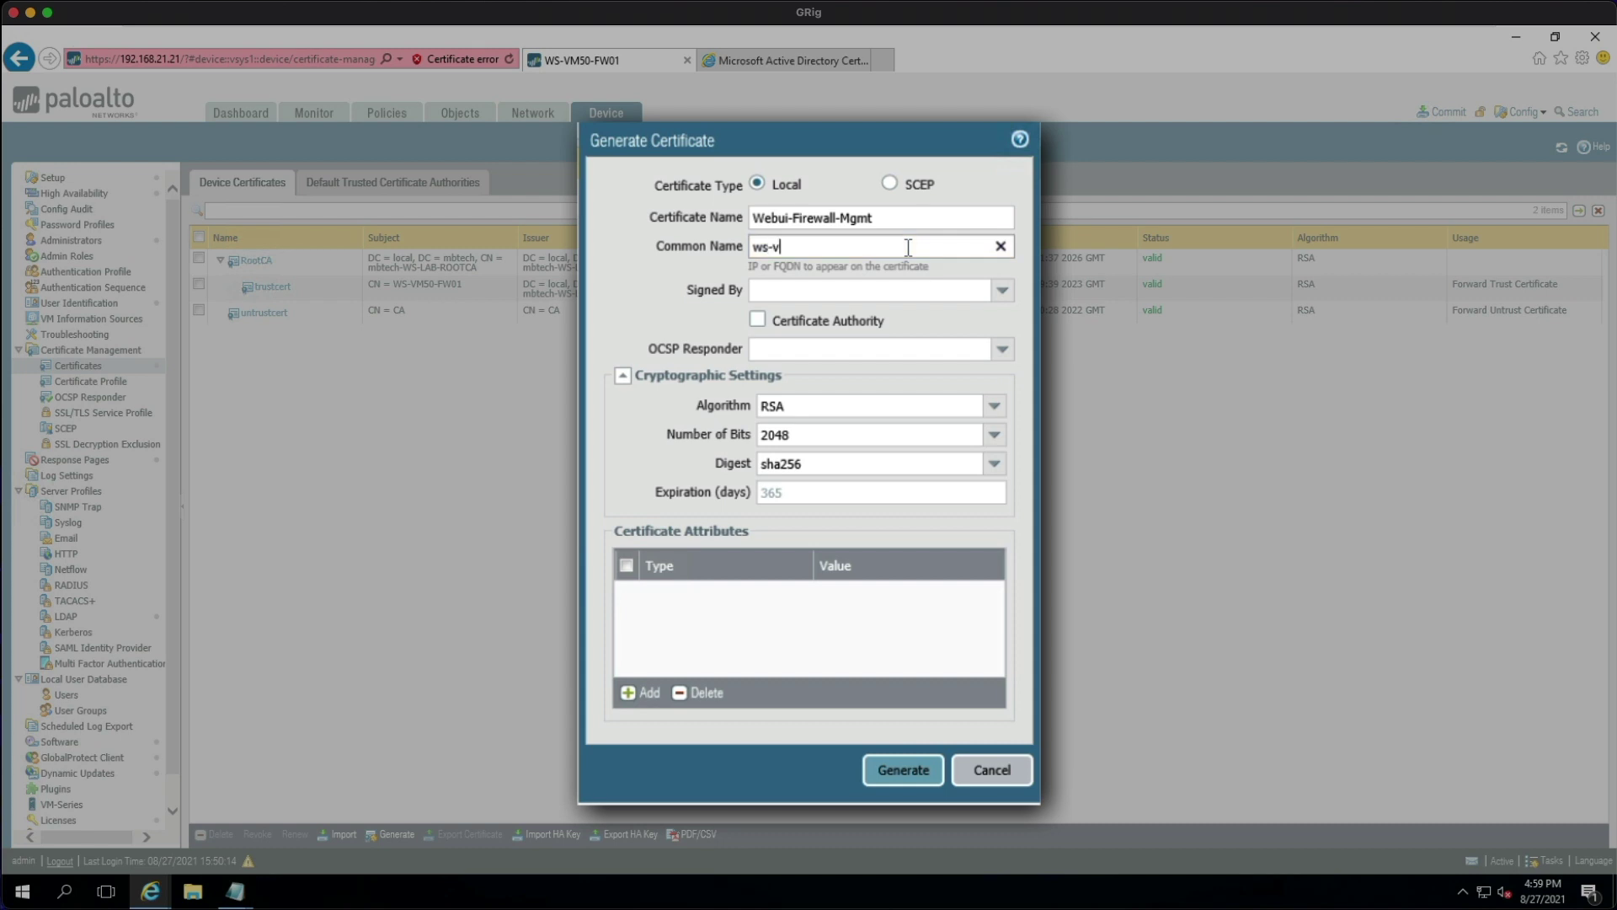
pyautogui.write('m50-fw01-mgmt.mbtech.local')
pyautogui.click(1001, 293)
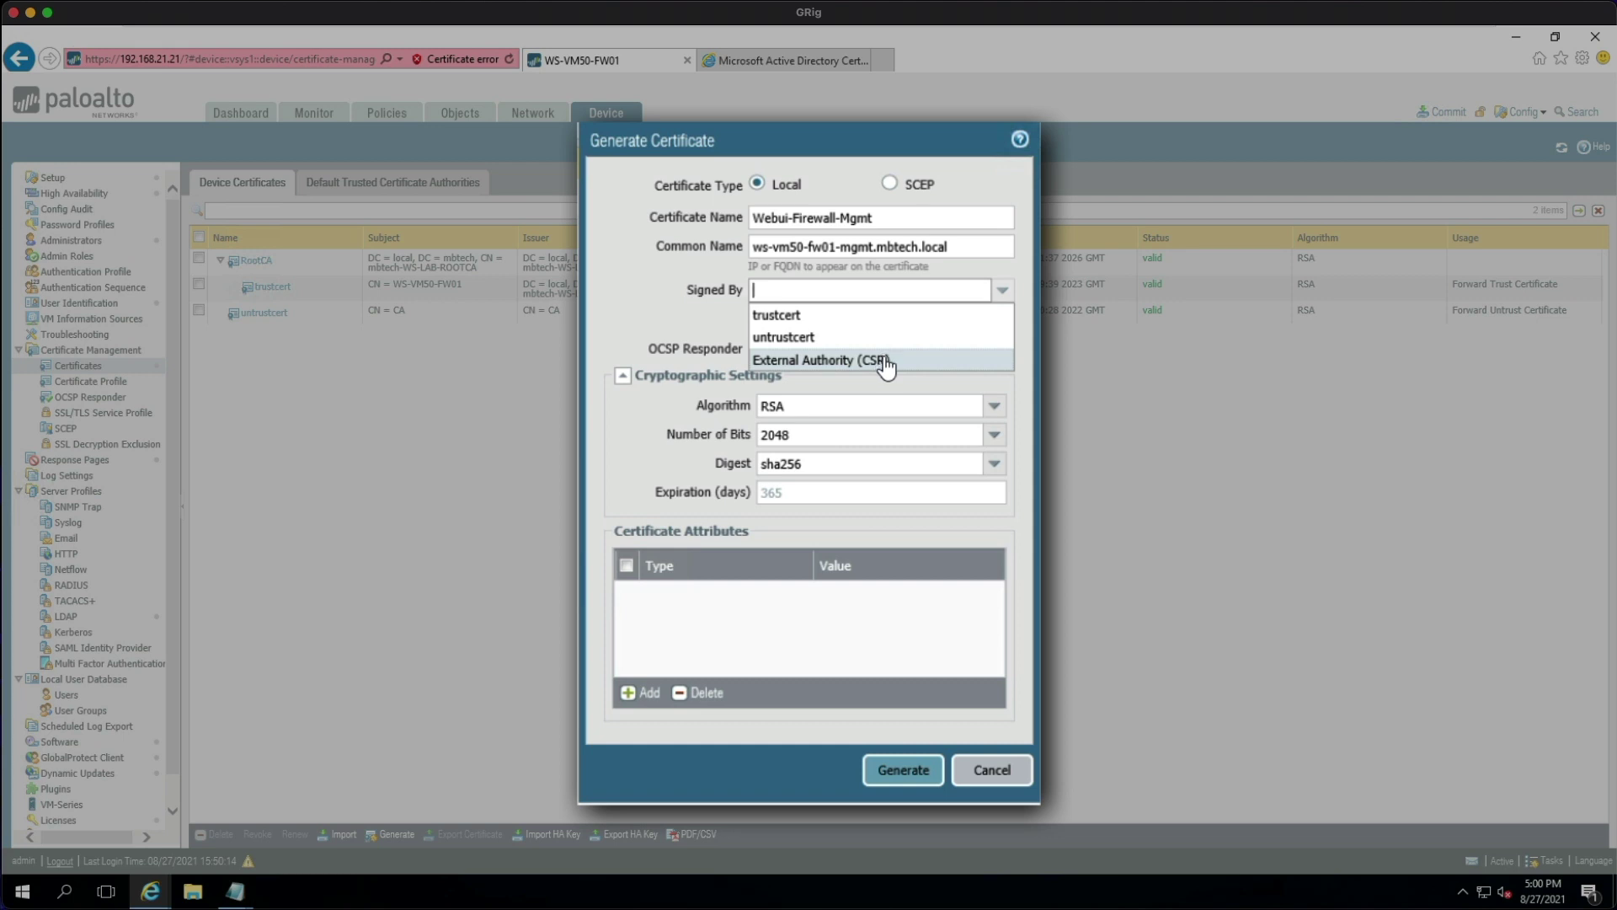
pyautogui.click(884, 362)
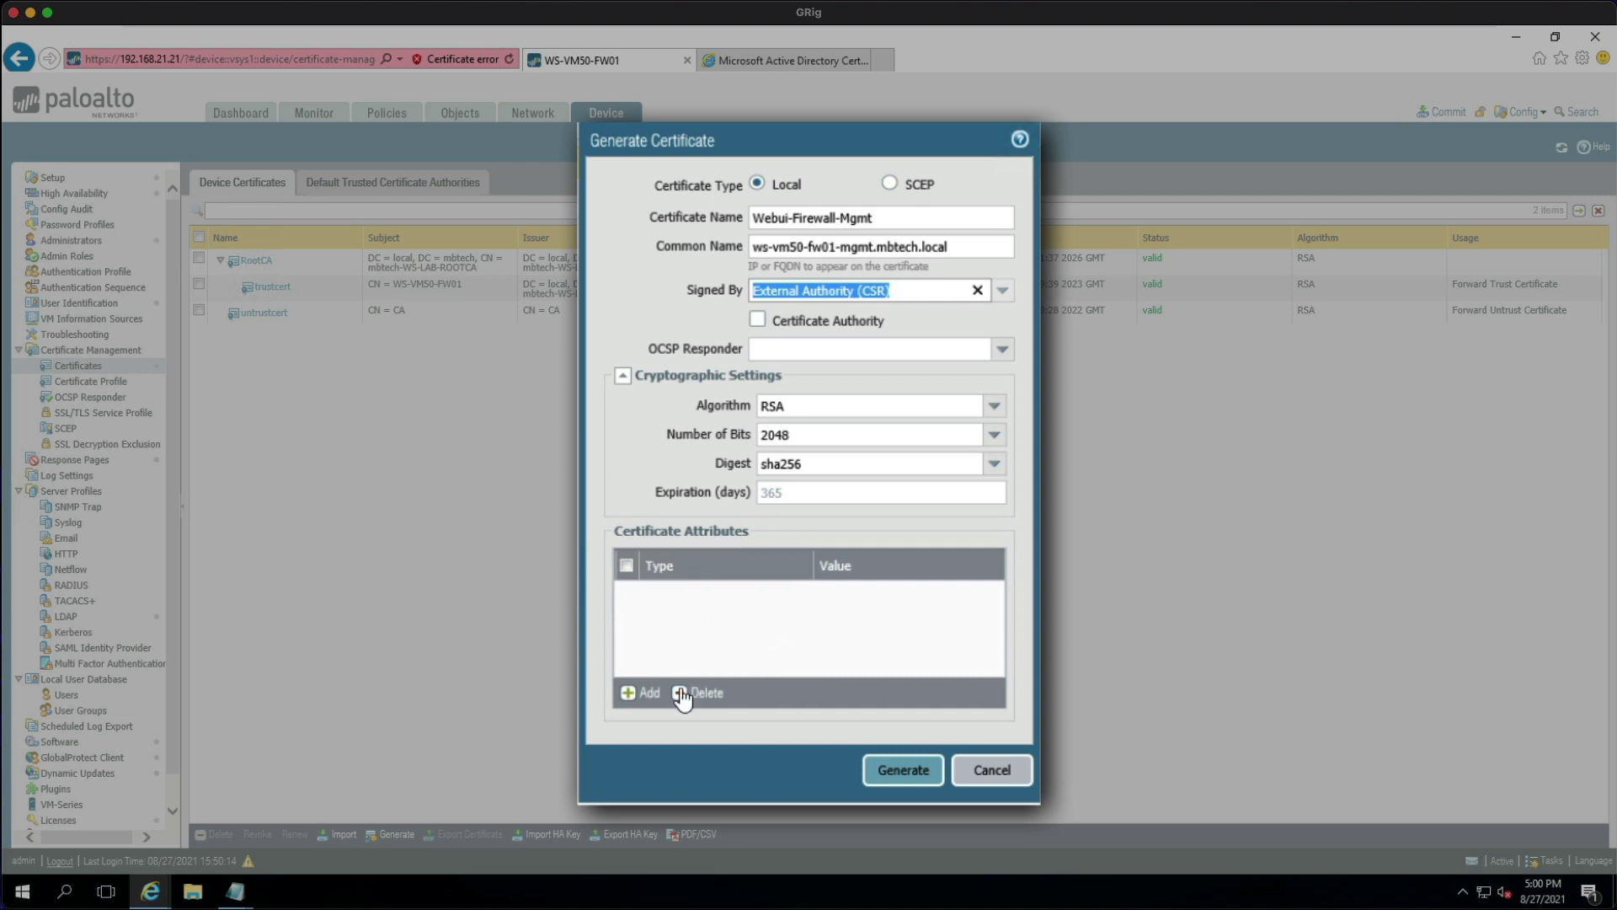
# Add a Host Name attribute ws-vm50-fw01-mgmt.mbtech.local, copied from the common name
pyautogui.click(637, 691)
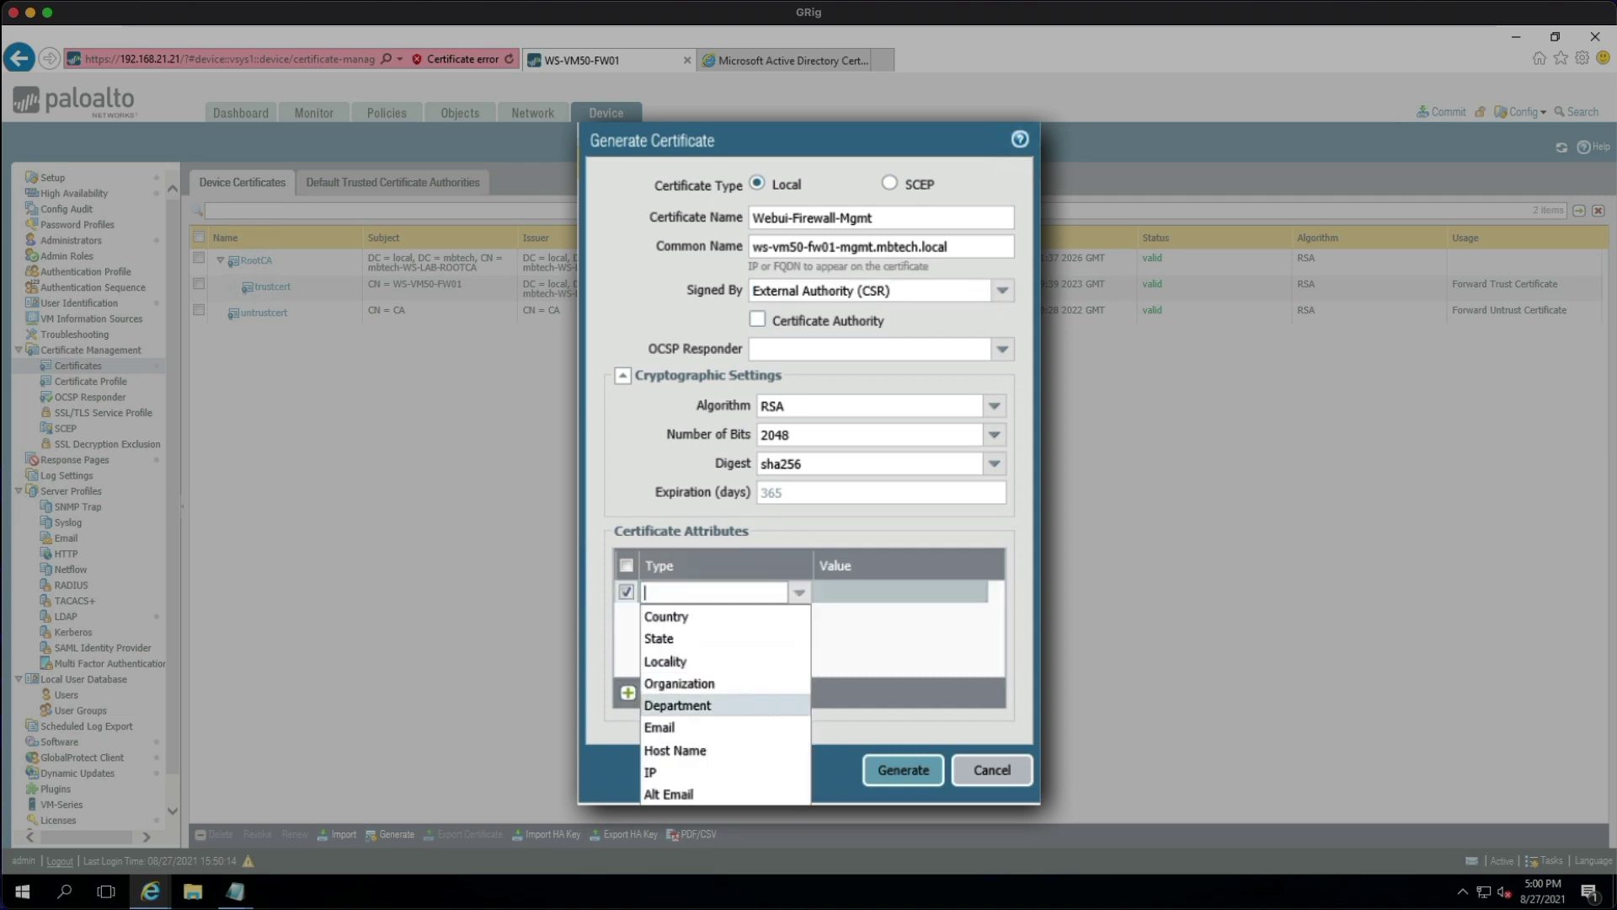
pyautogui.click(722, 753)
pyautogui.moveTo(977, 251); pyautogui.dragTo(753, 245)
pyautogui.rightClick(842, 248)
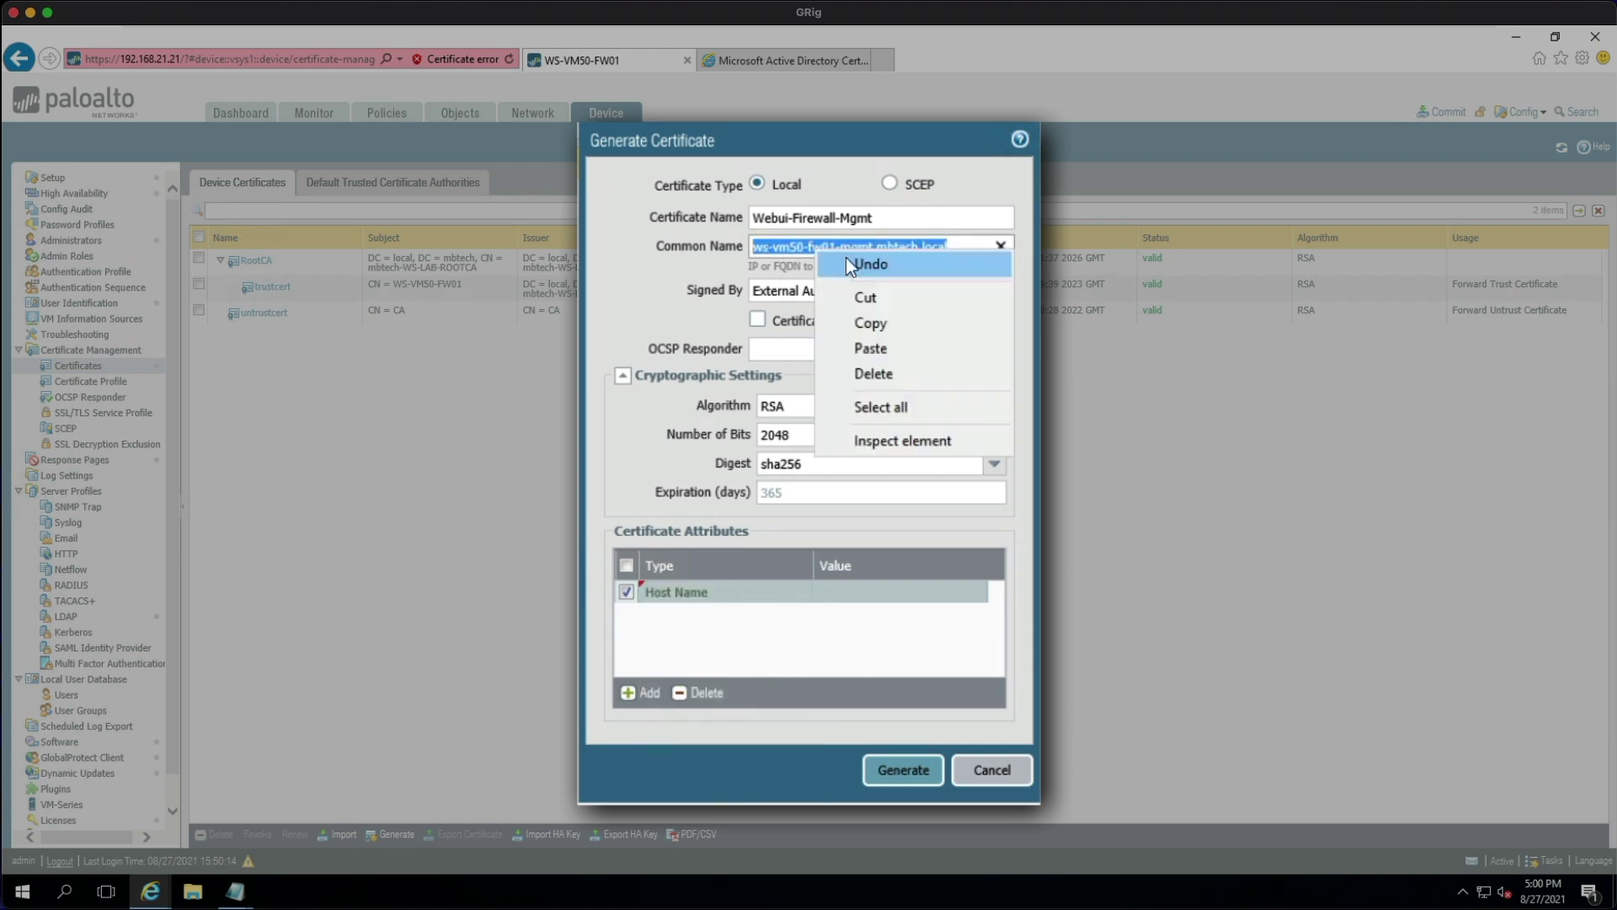
pyautogui.click(883, 325)
pyautogui.click(886, 592)
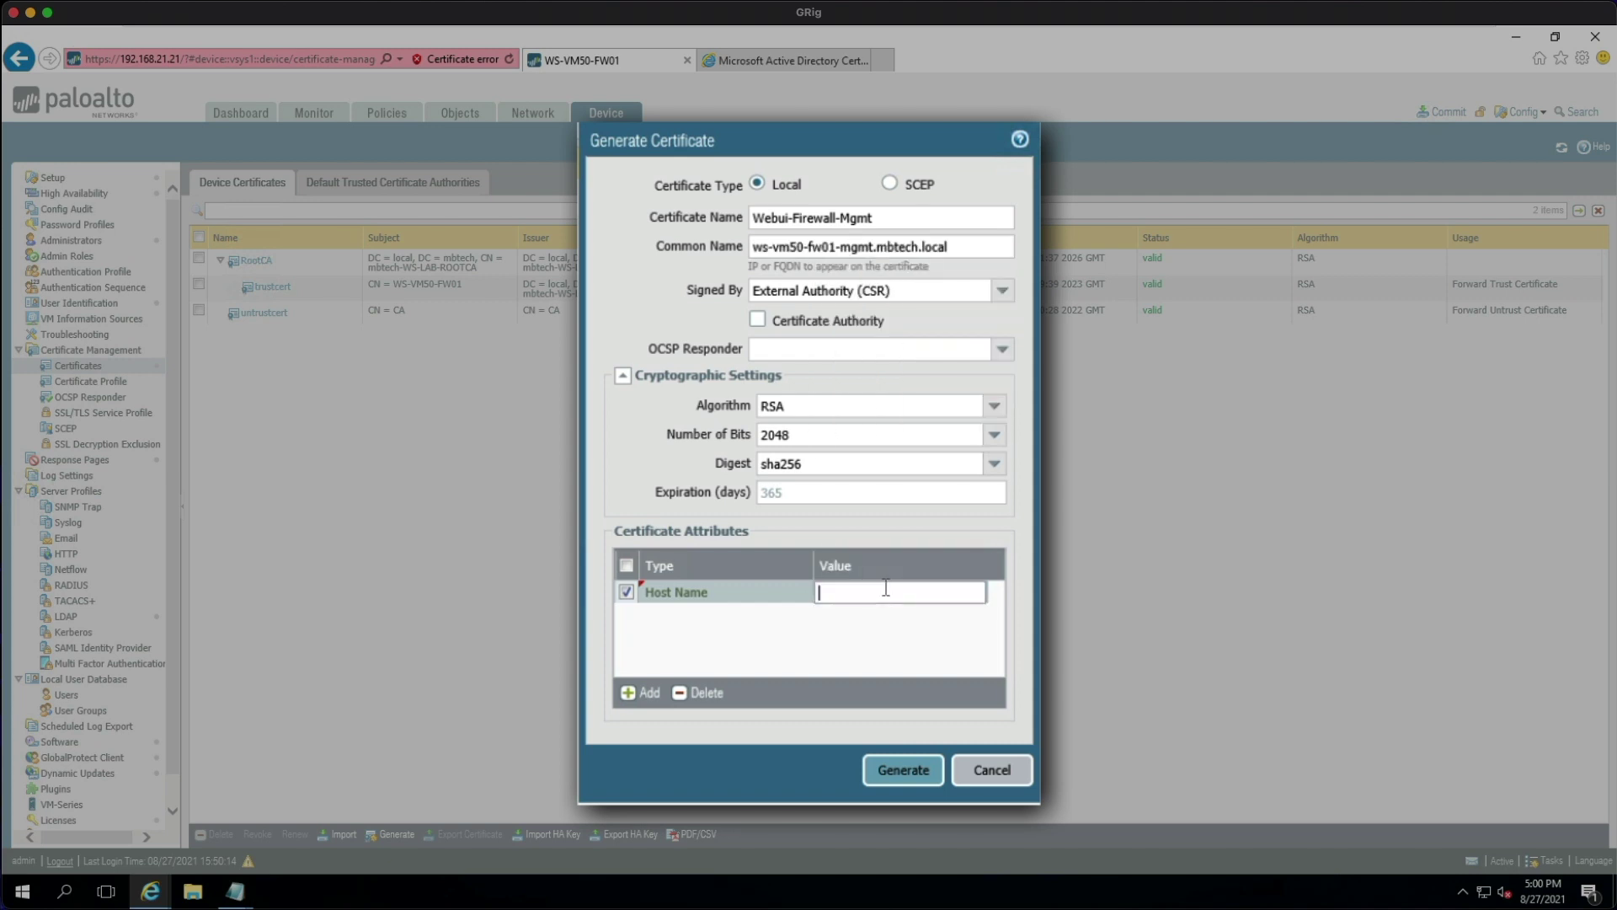
pyautogui.rightClick(886, 591)
pyautogui.click(952, 693)
# Add a second Host Name attribute with the short name ws-vm50-fw01-mgmt
pyautogui.click(634, 693)
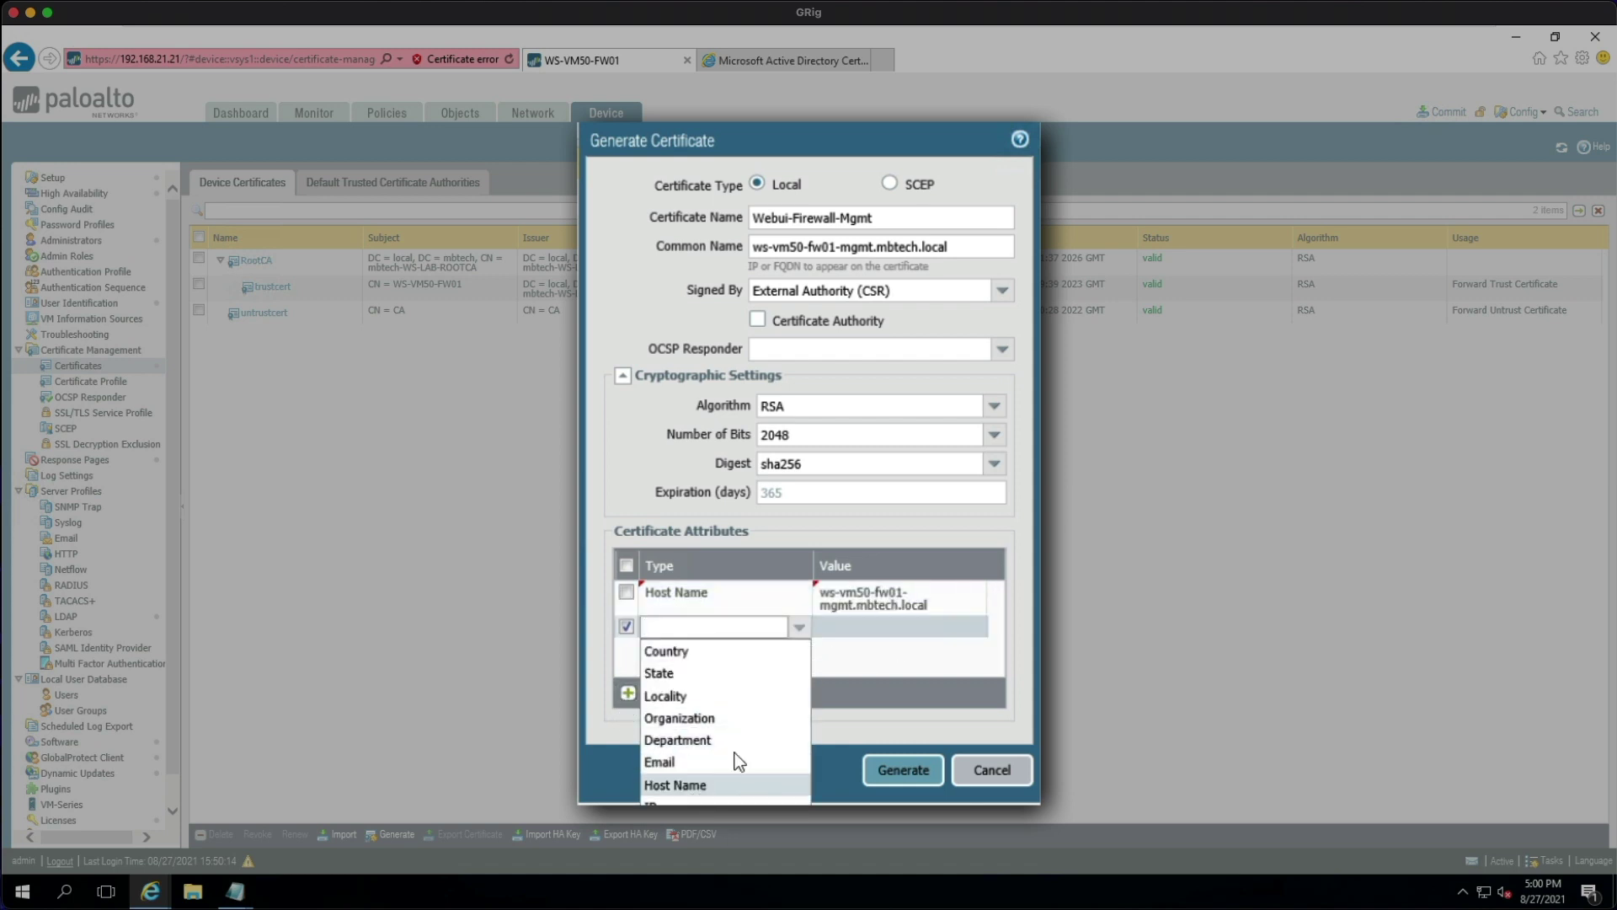
pyautogui.click(699, 785)
pyautogui.click(857, 630)
pyautogui.rightClick(856, 628)
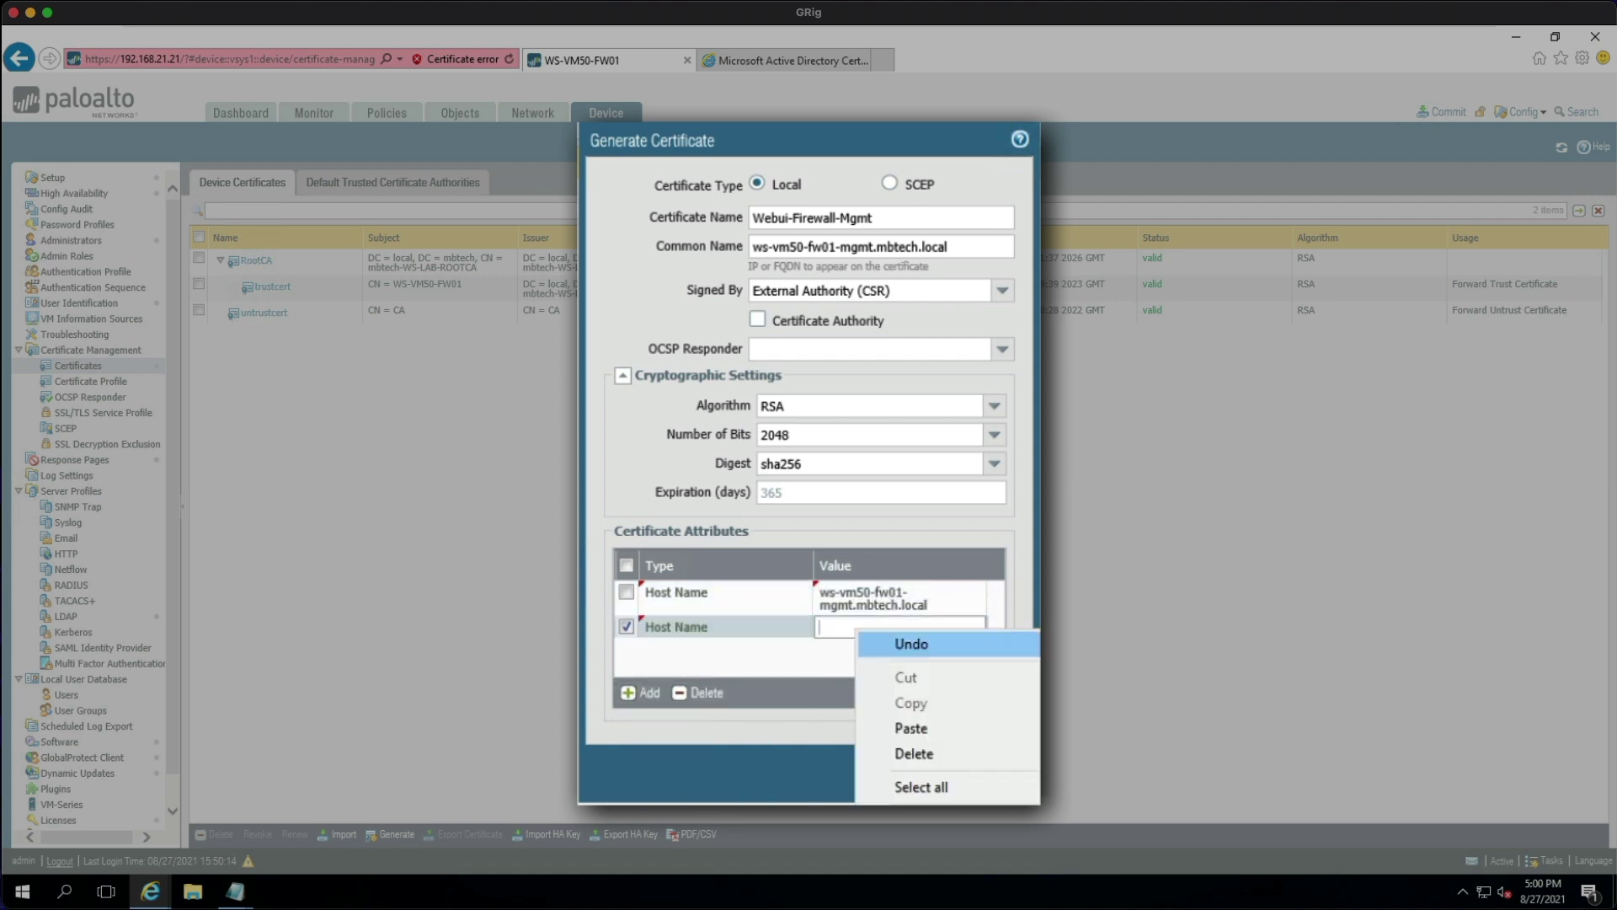
pyautogui.click(911, 728)
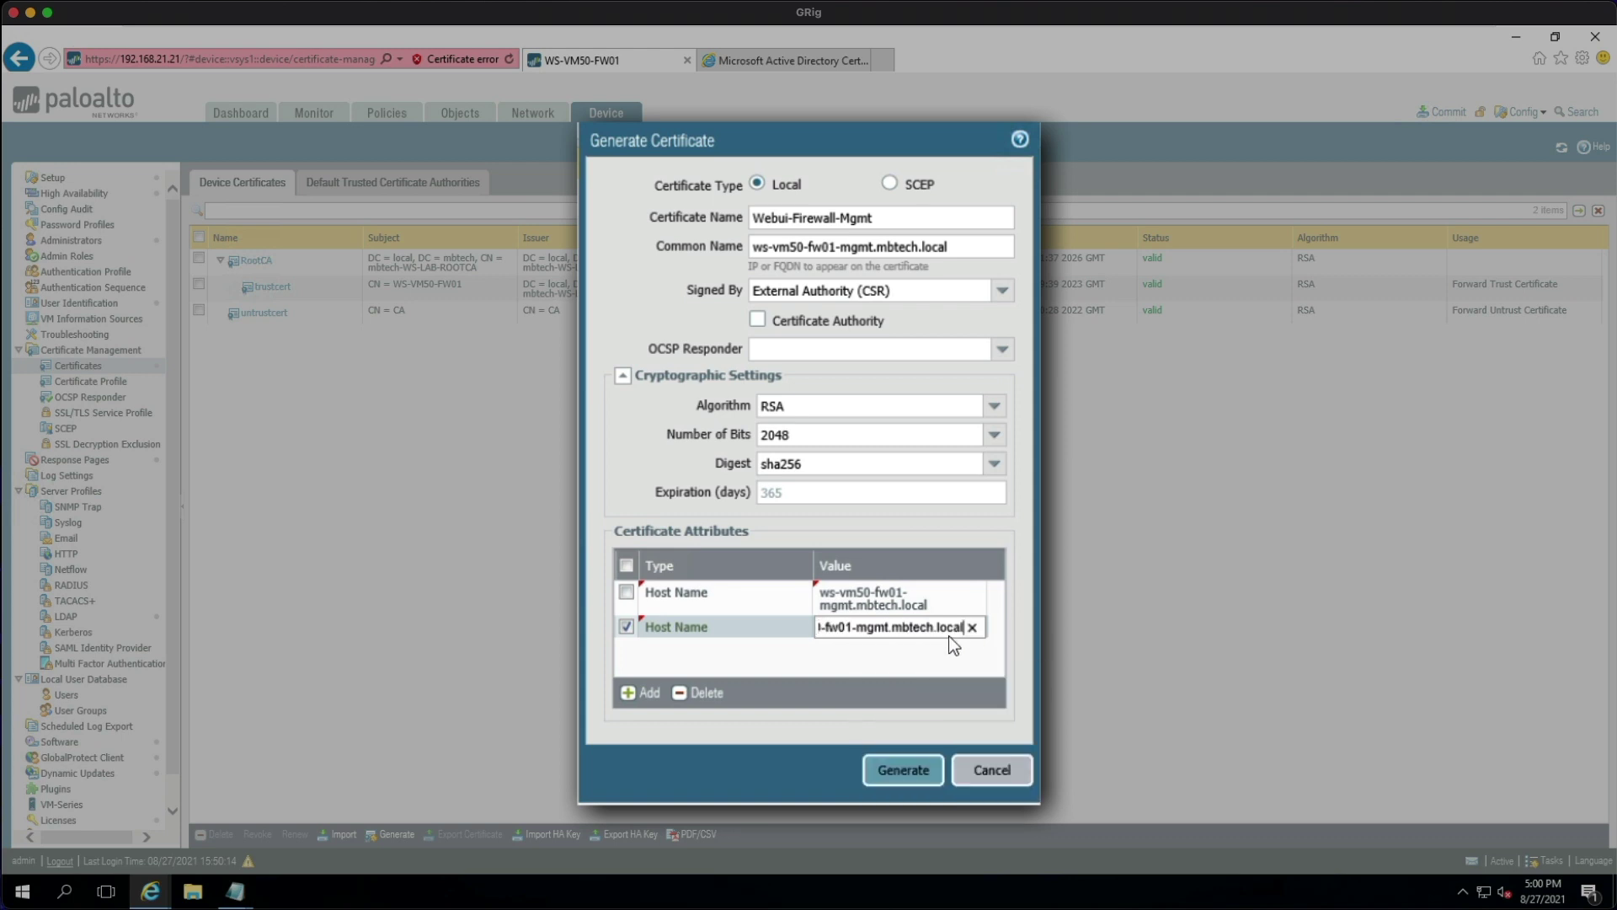
pyautogui.moveTo(888, 629); pyautogui.dragTo(992, 630)
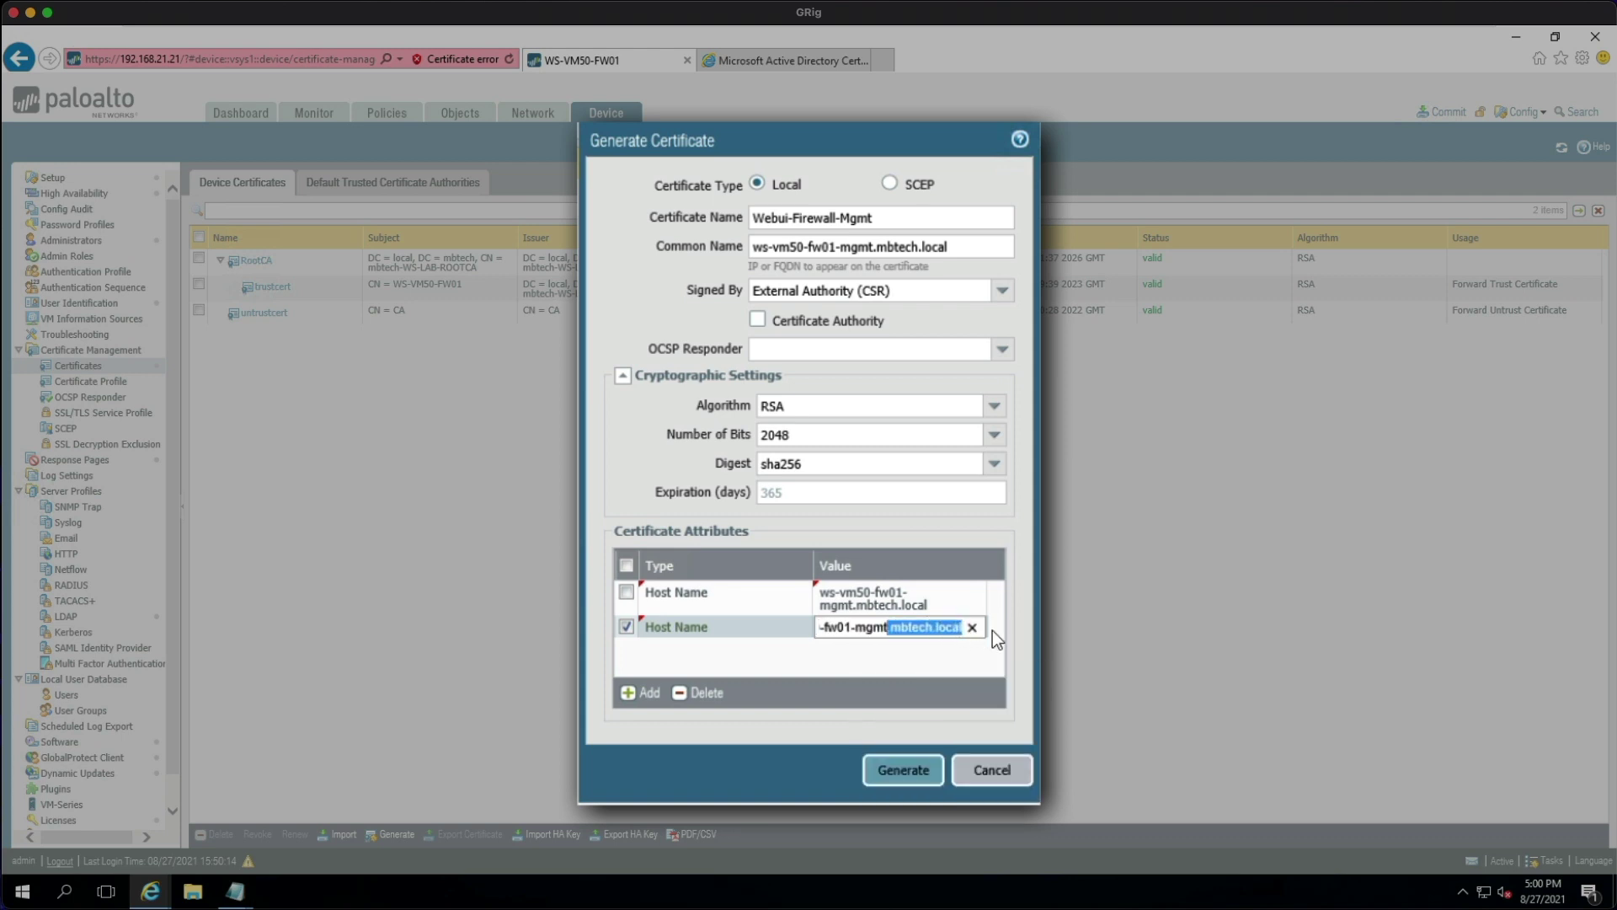
pyautogui.press('BackSpace')
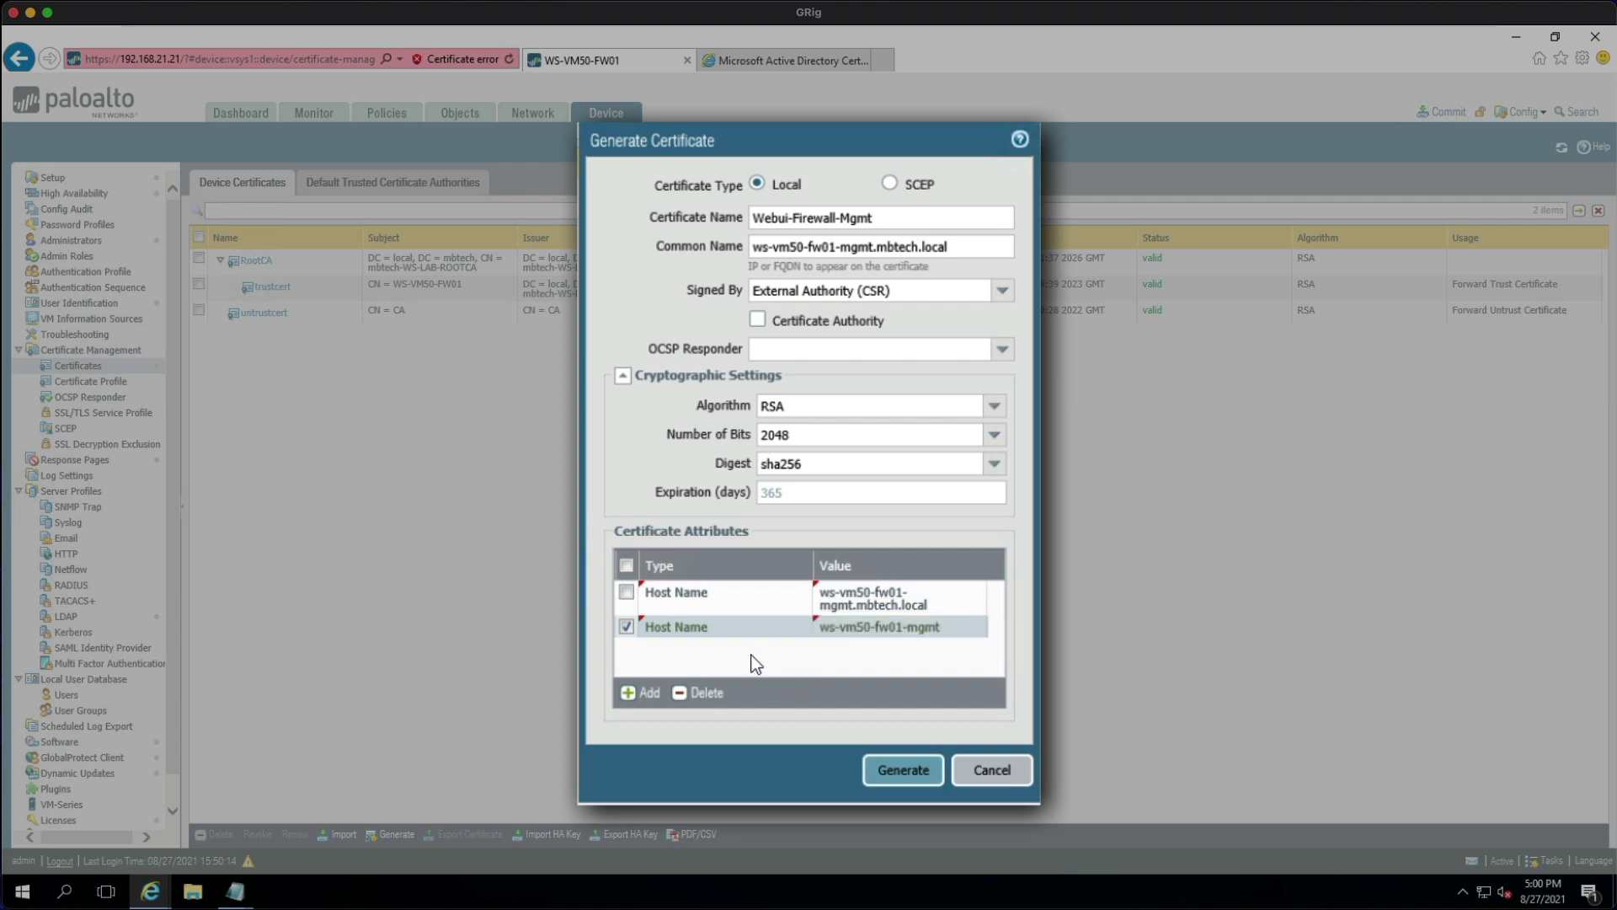
# Add IP attribute 192.168.21.21 and generate the certificate and its signing request
pyautogui.click(641, 692)
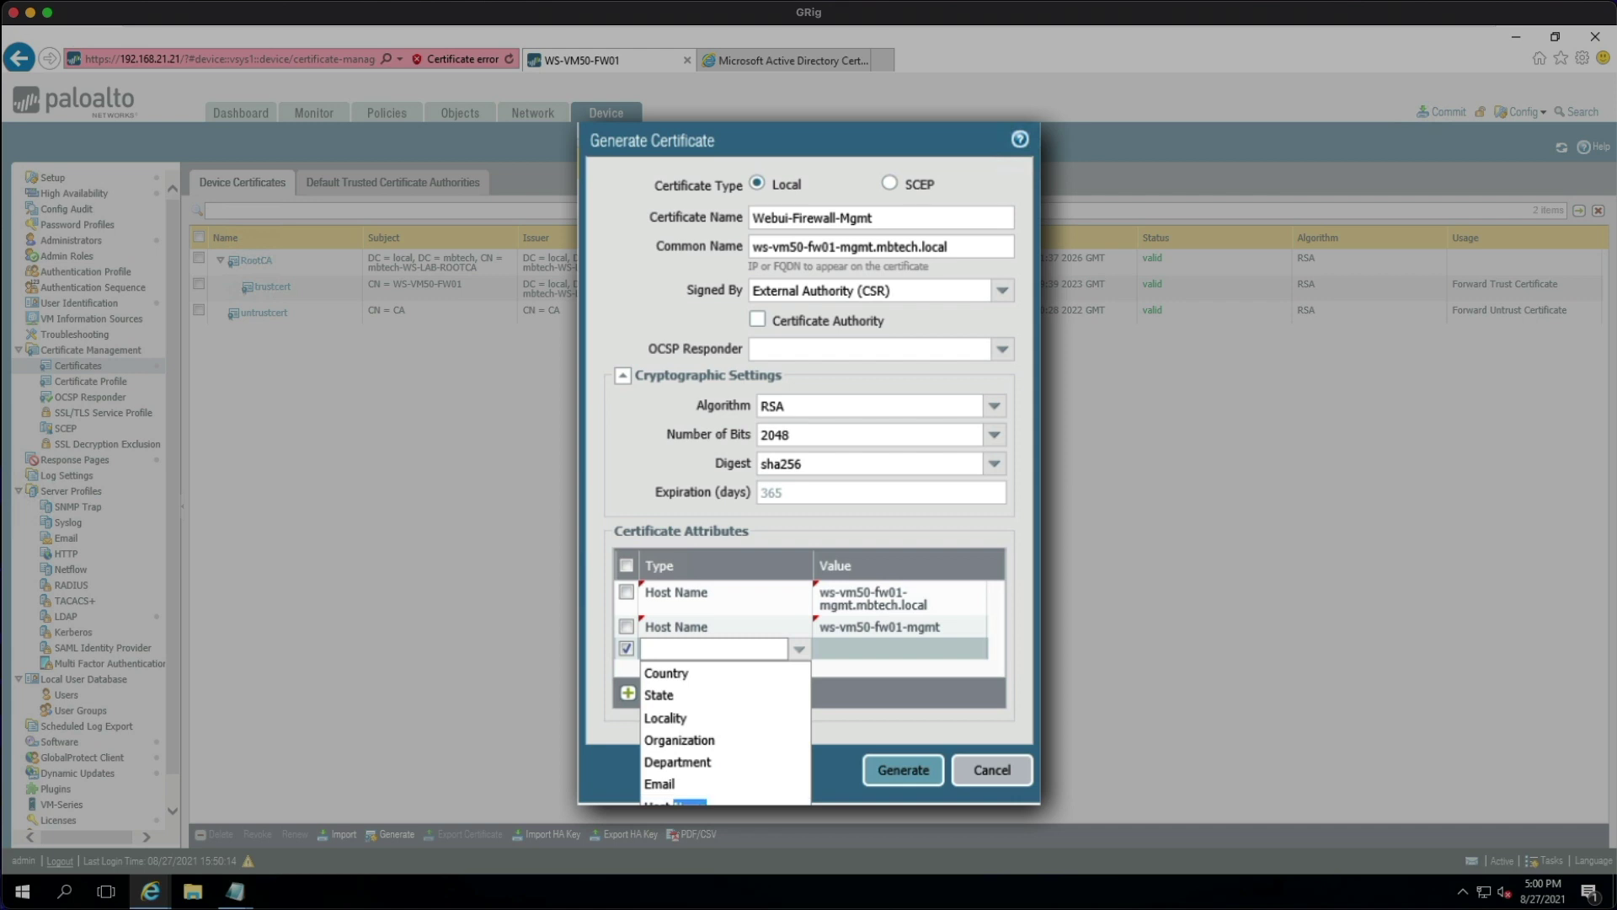
pyautogui.click(725, 800)
pyautogui.click(865, 653)
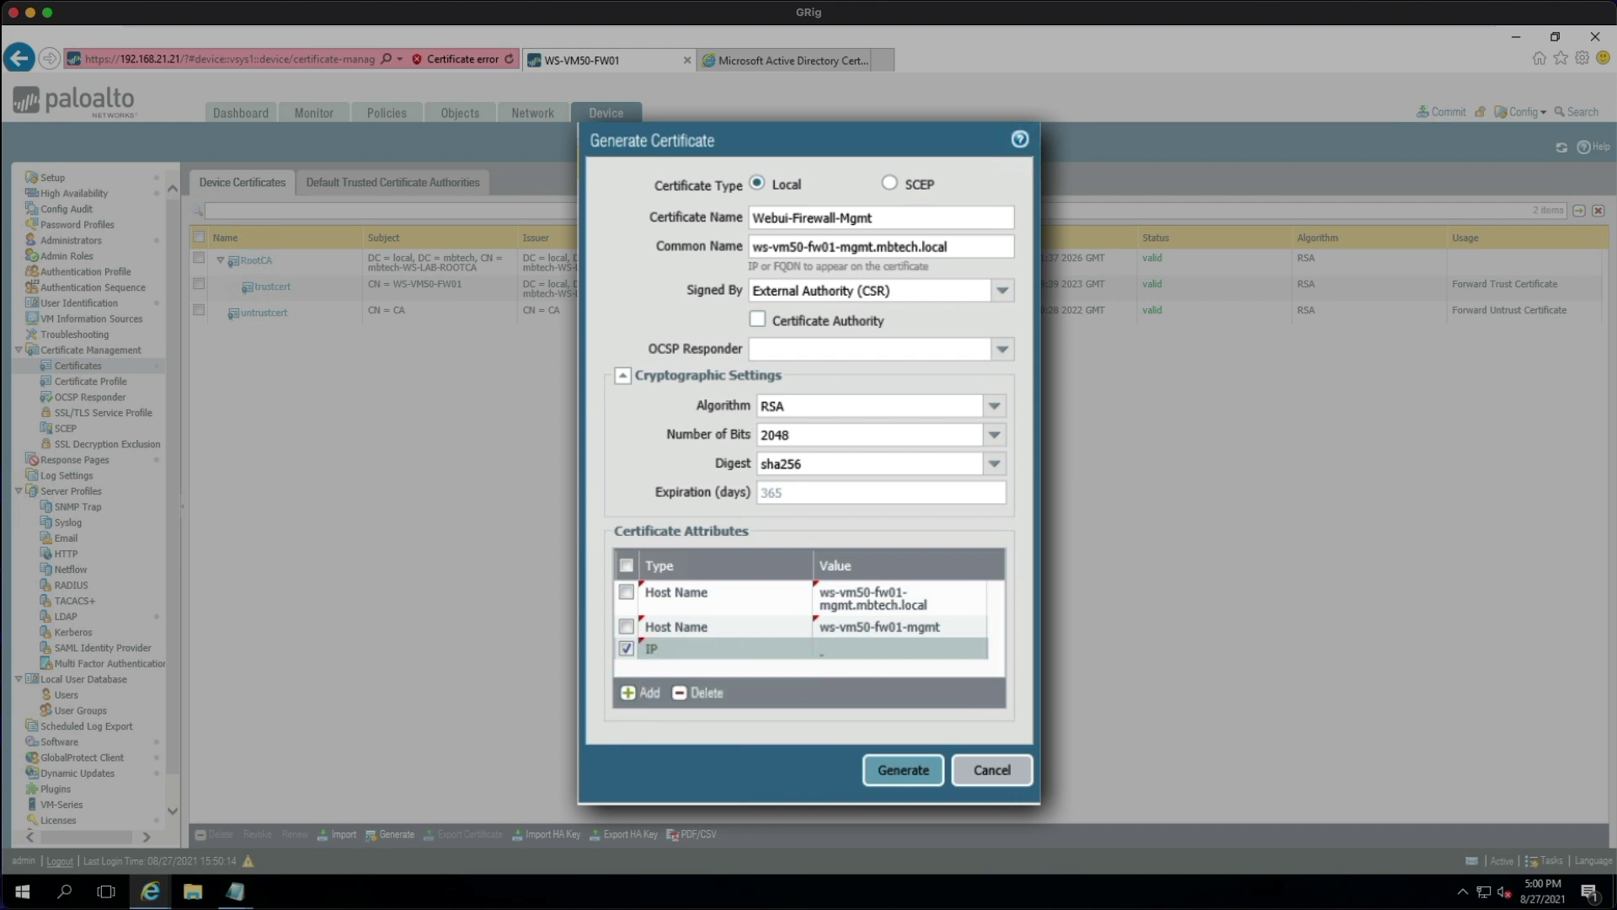
pyautogui.click(870, 643)
pyautogui.write('192.168.2')
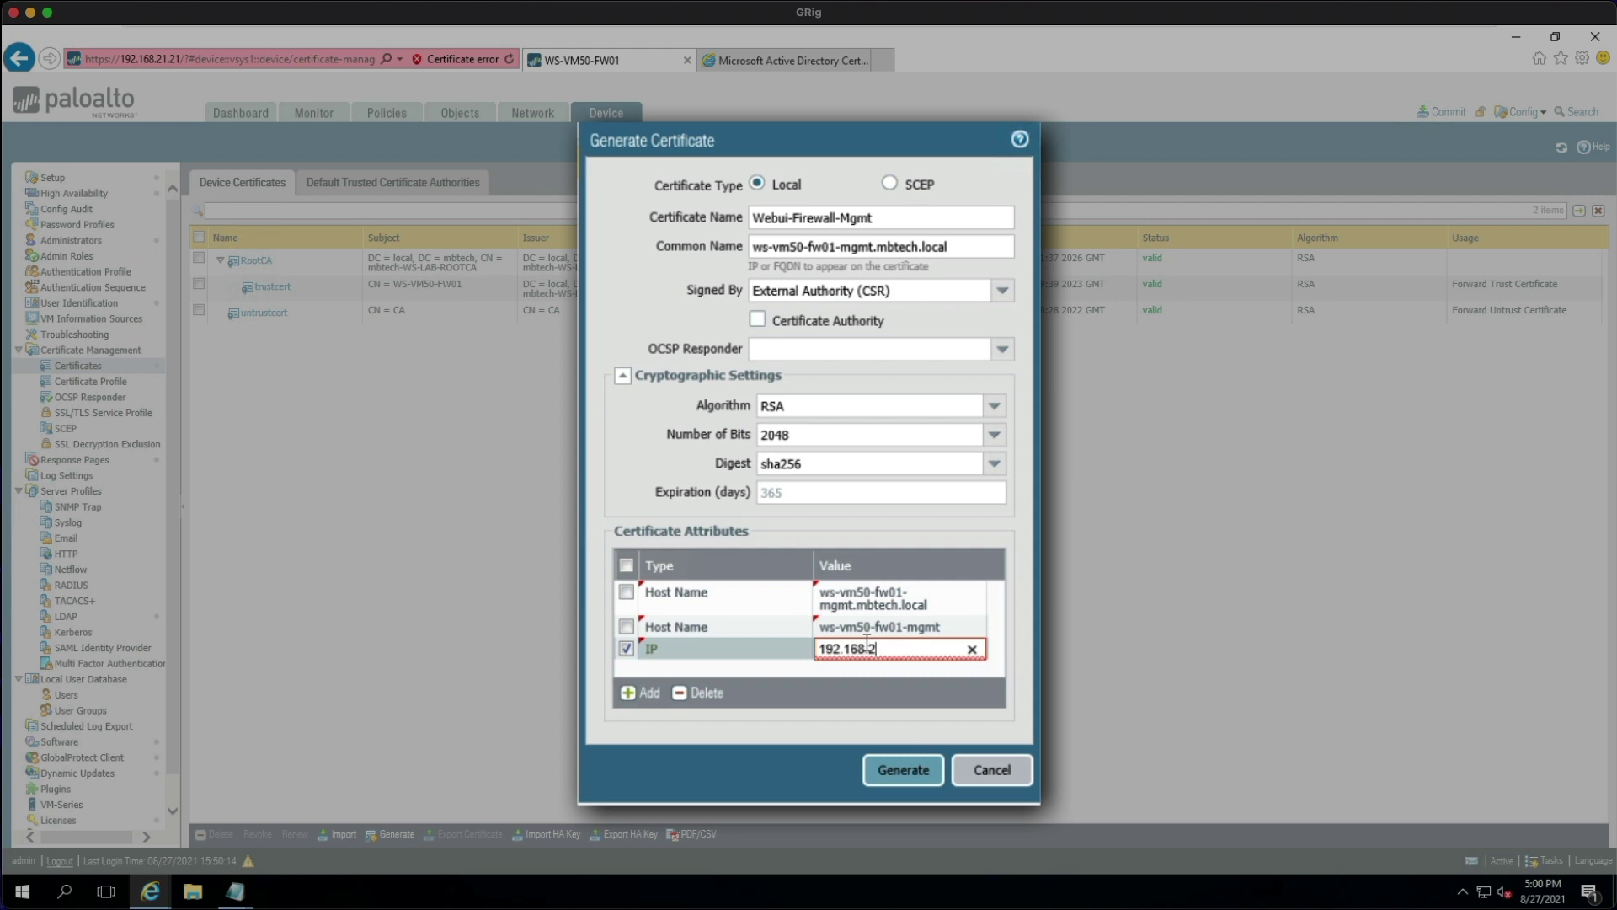
pyautogui.write('1.21')
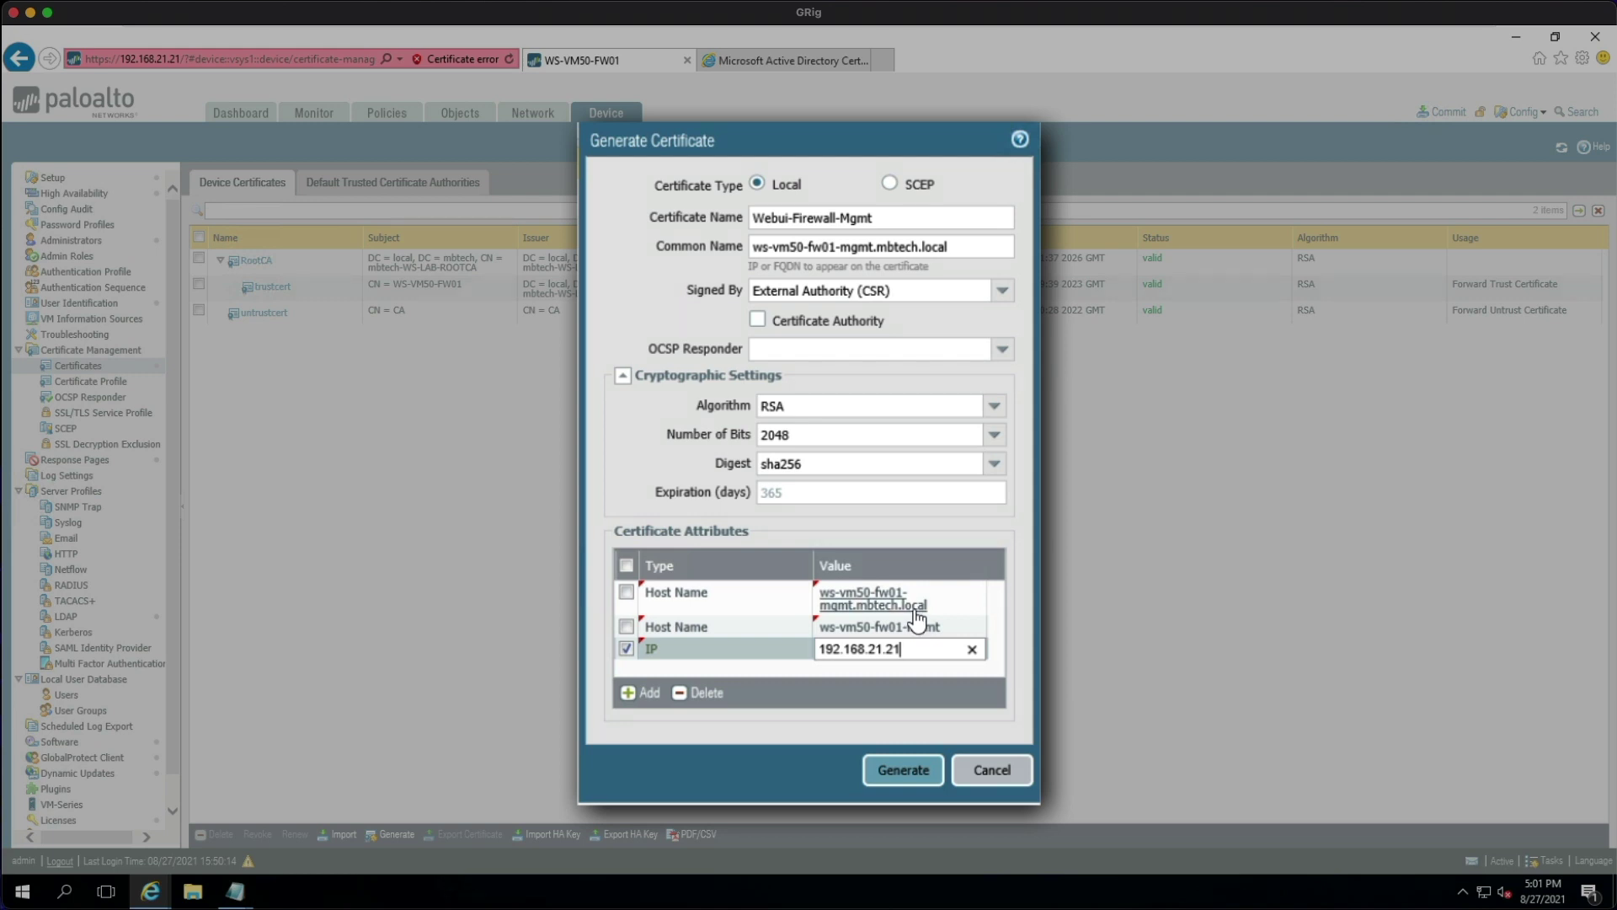
pyautogui.click(908, 771)
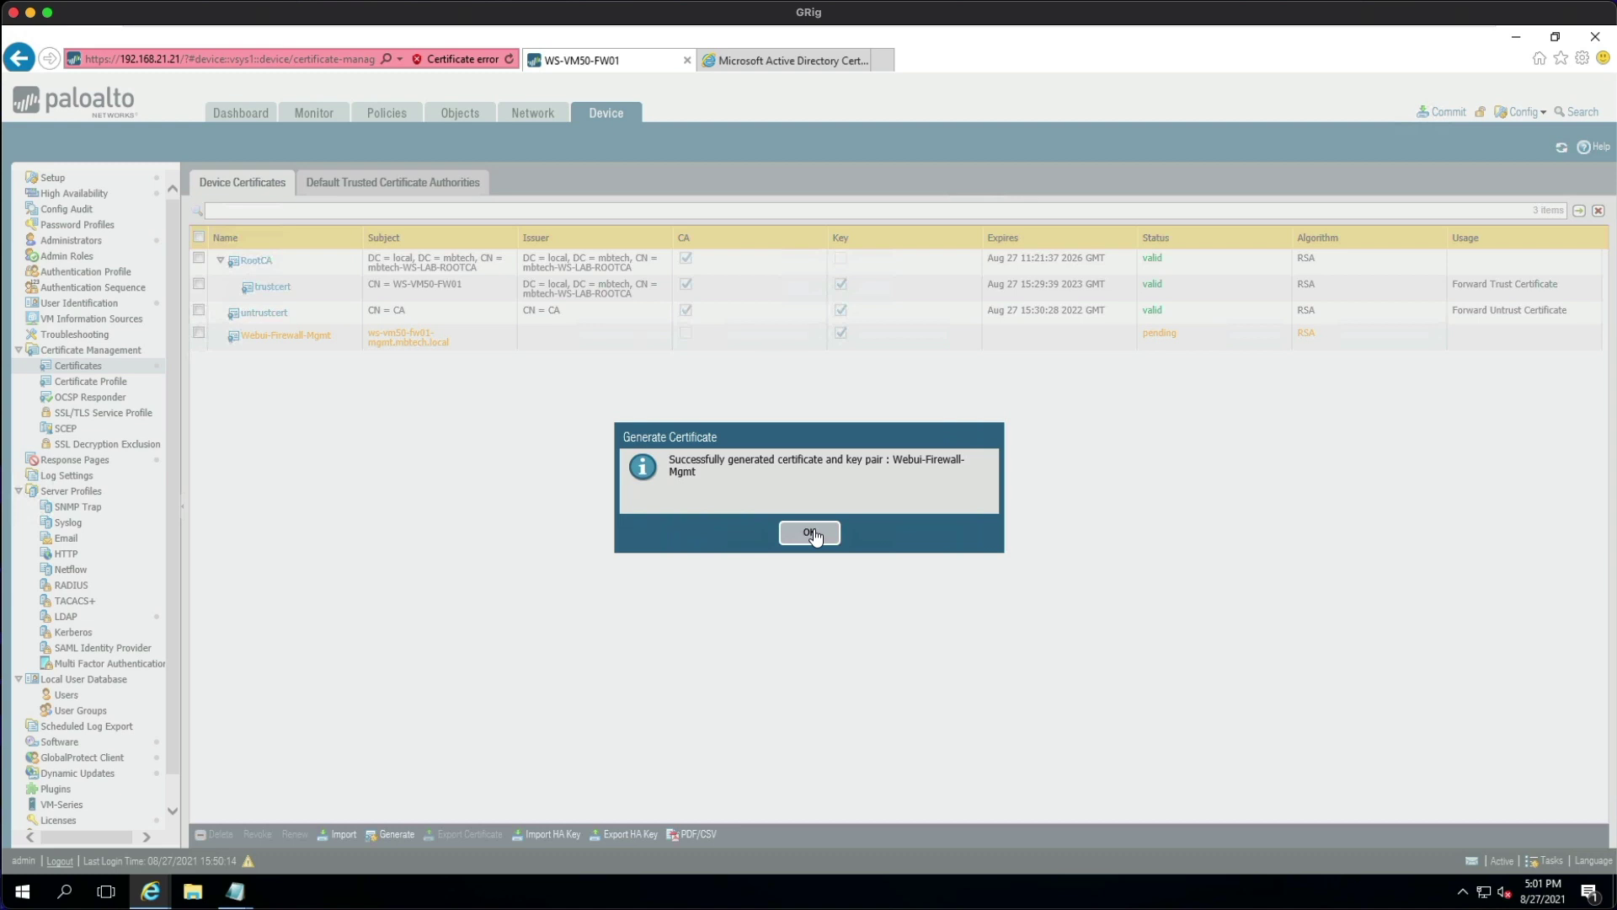
# Export the pending Webui-Firewall-Mgmt request as cert_Webui-Firewall-Mgmt.csr and show it in Downloads
pyautogui.click(814, 533)
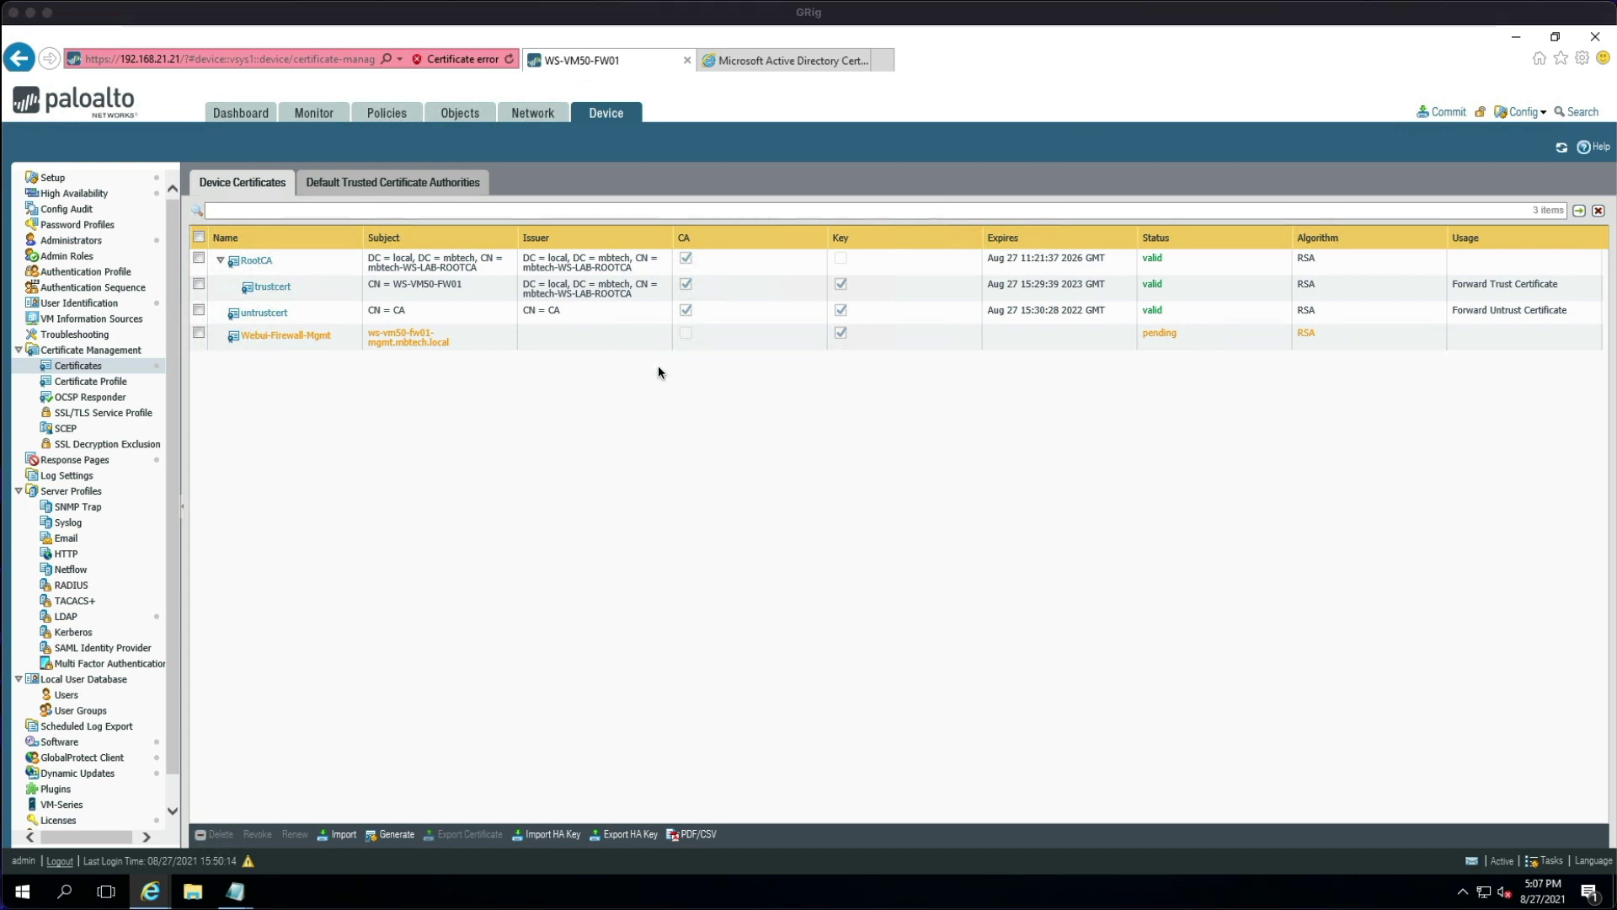
pyautogui.click(199, 333)
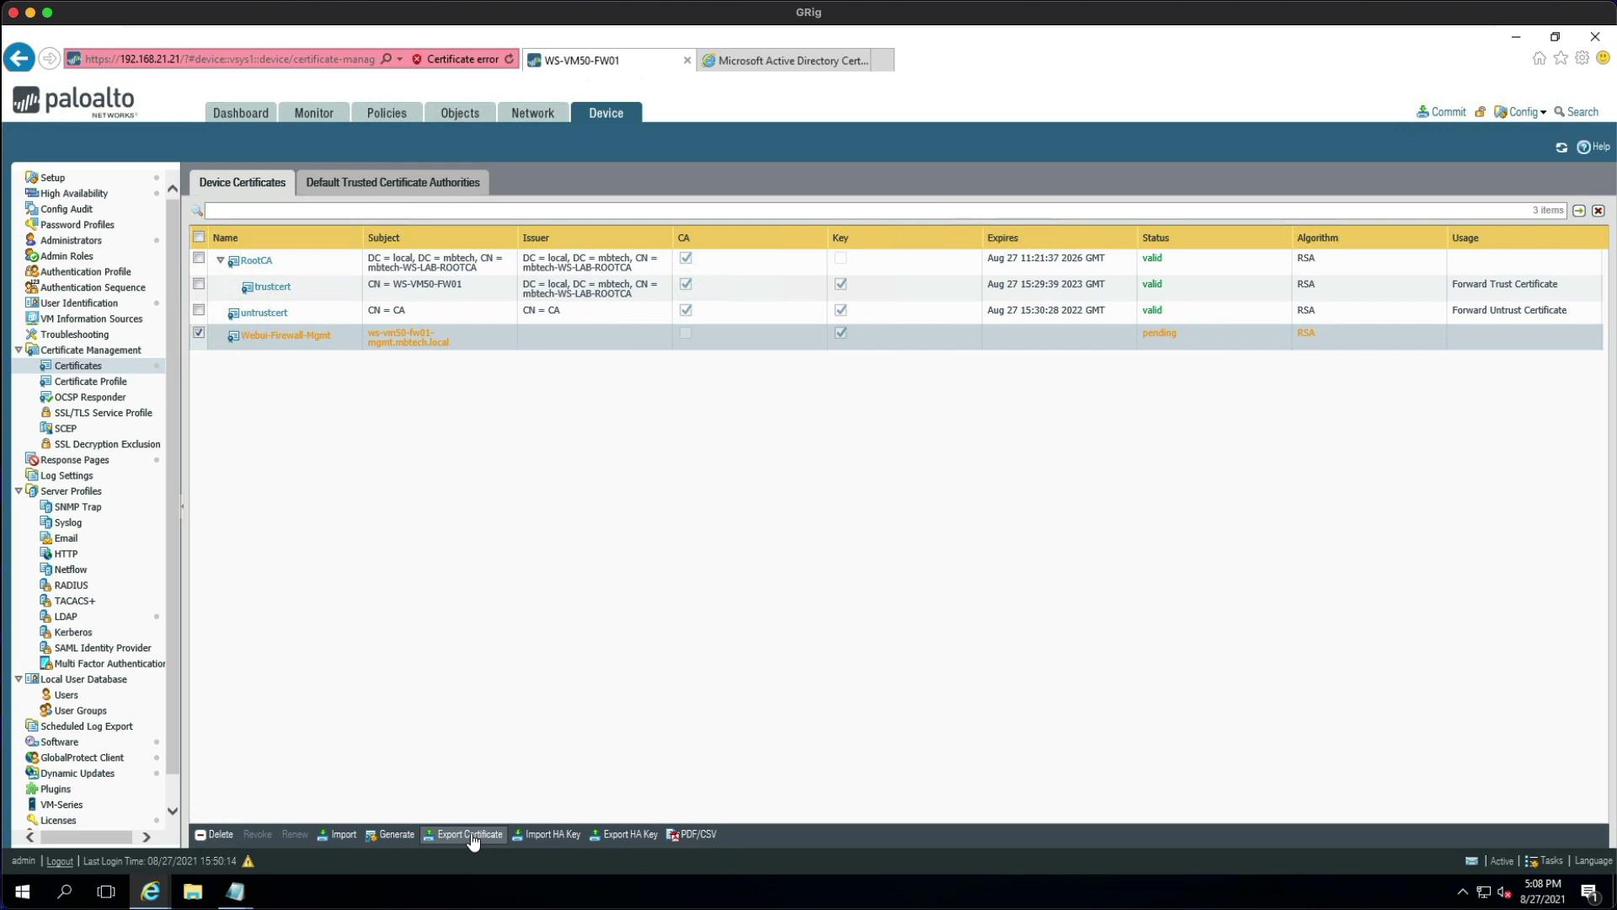
pyautogui.click(472, 834)
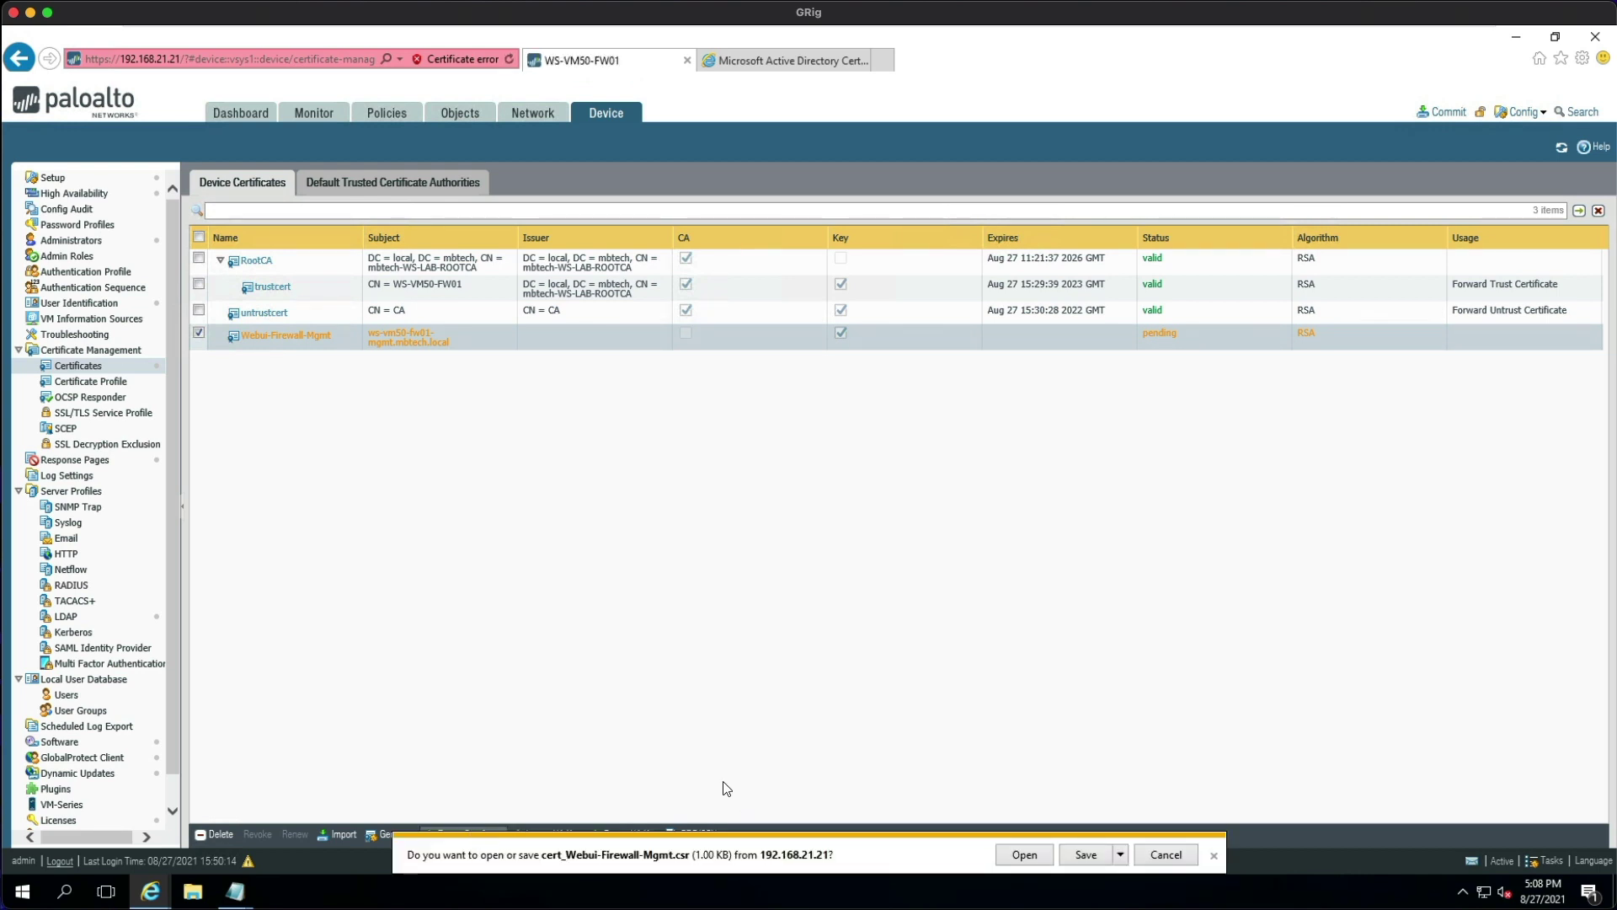
pyautogui.click(1086, 854)
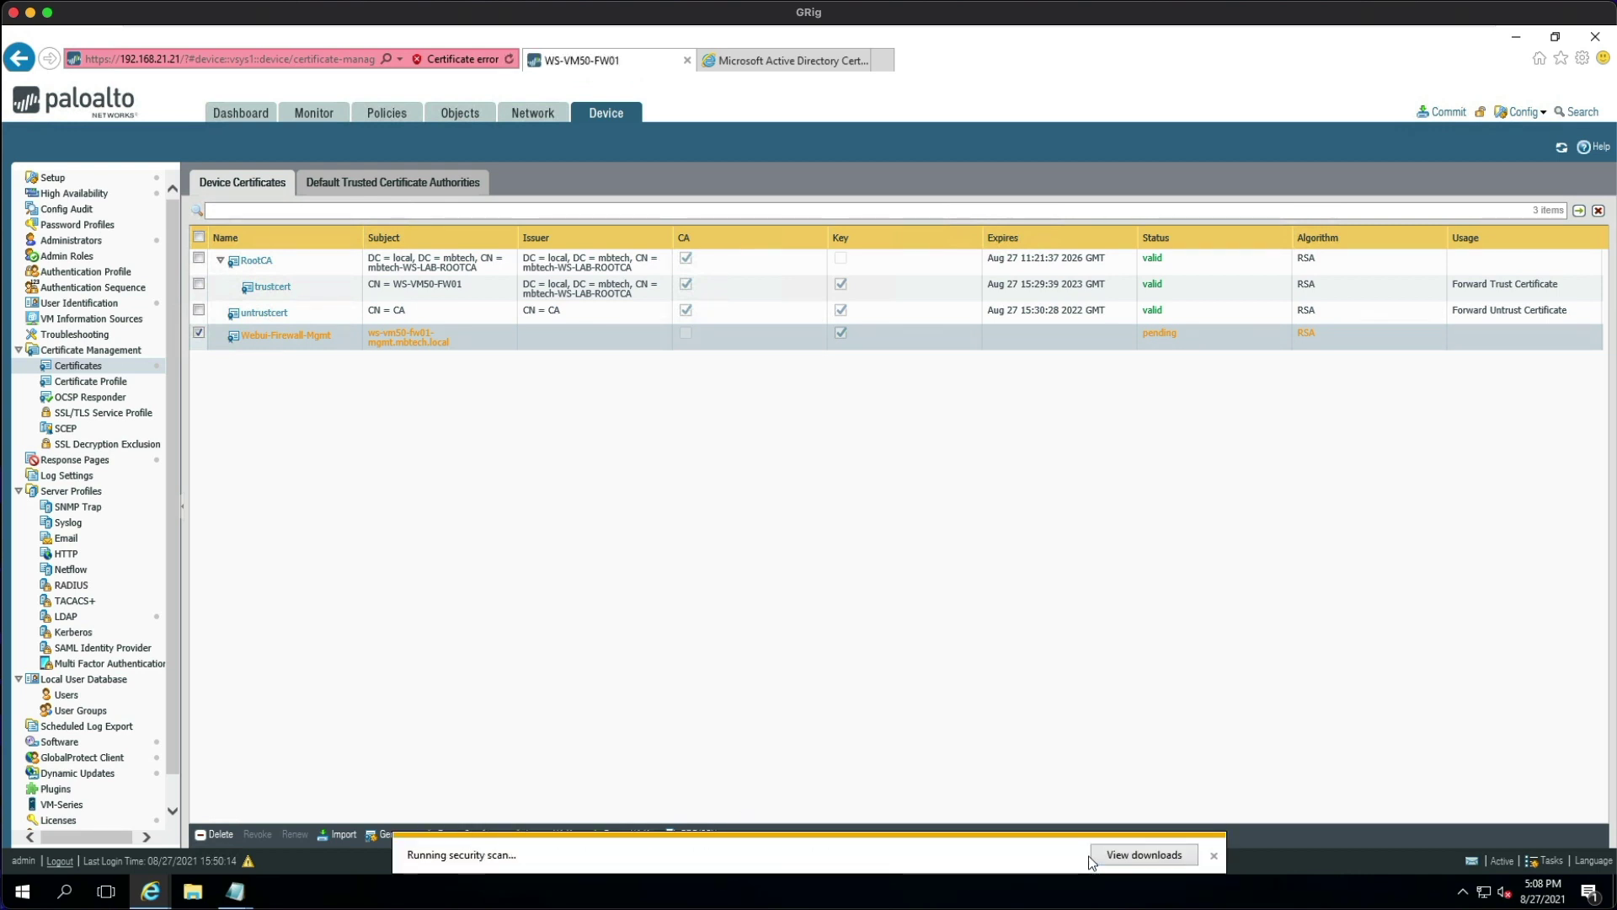
pyautogui.click(1045, 853)
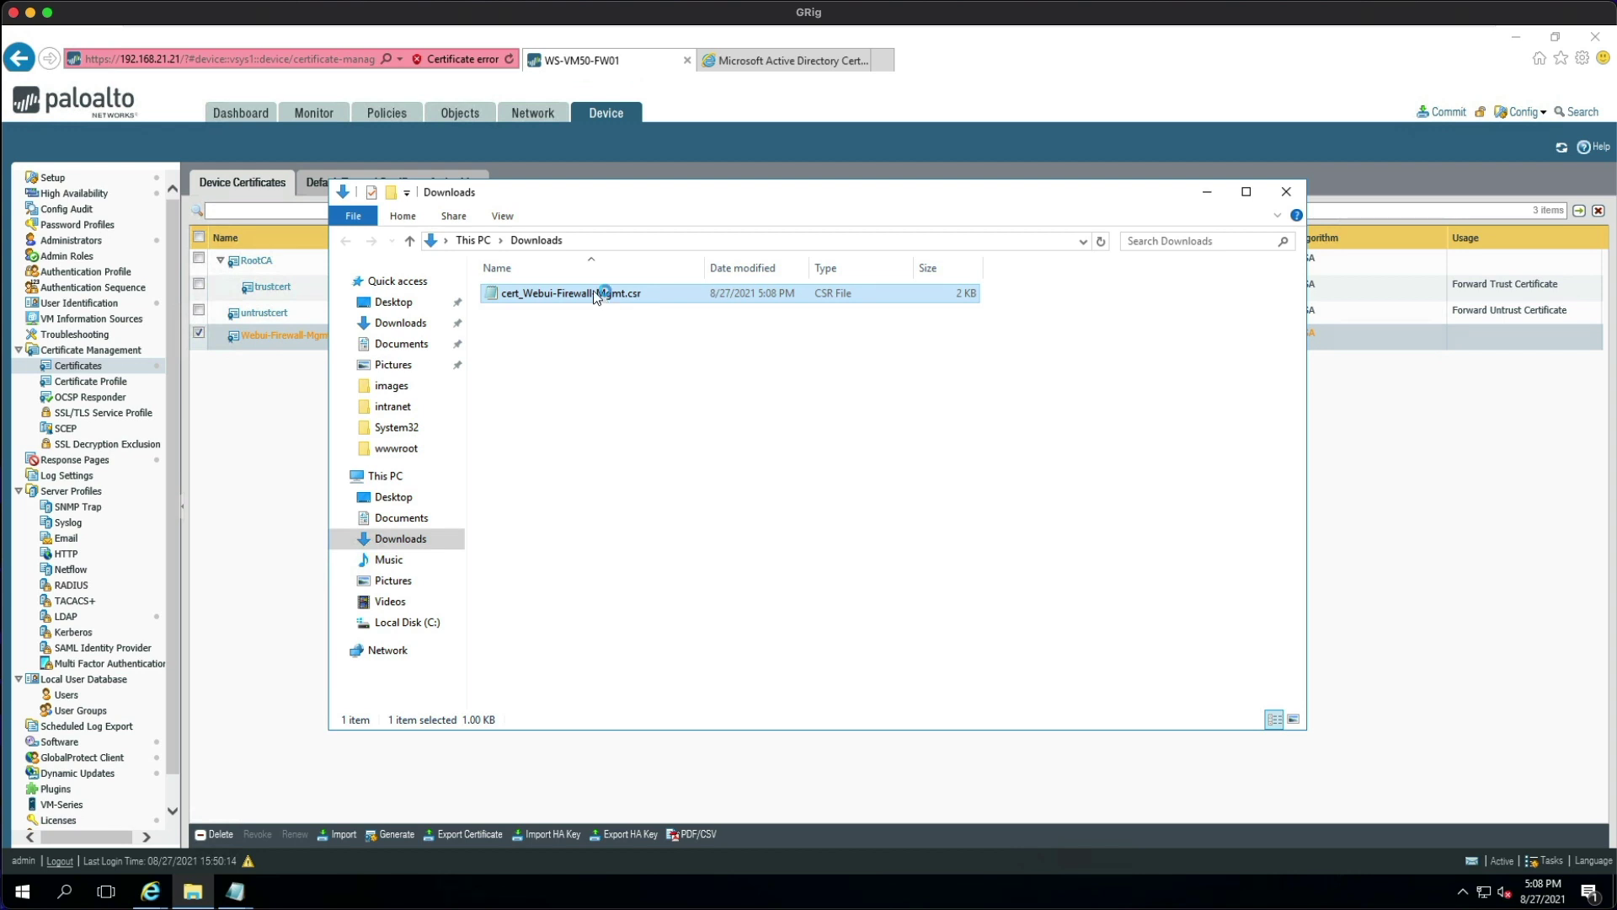
# Copy the full CSR text from Notepad to the clipboard, then minimize Notepad
pyautogui.moveTo(241, 303); pyautogui.dragTo(44, 203)
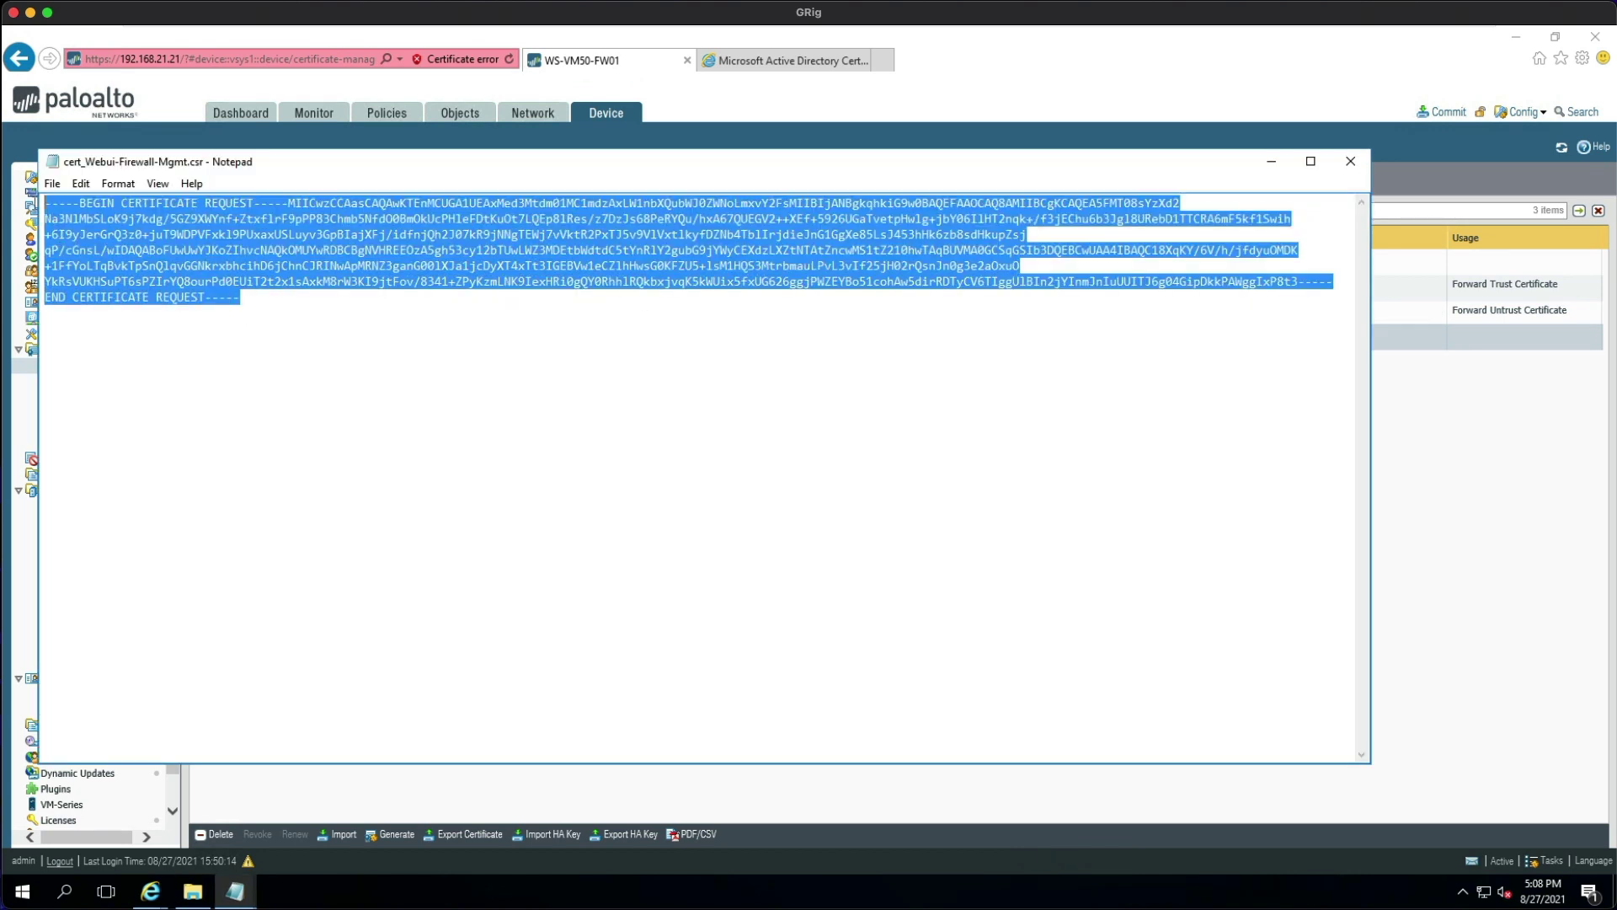
pyautogui.rightClick(117, 219)
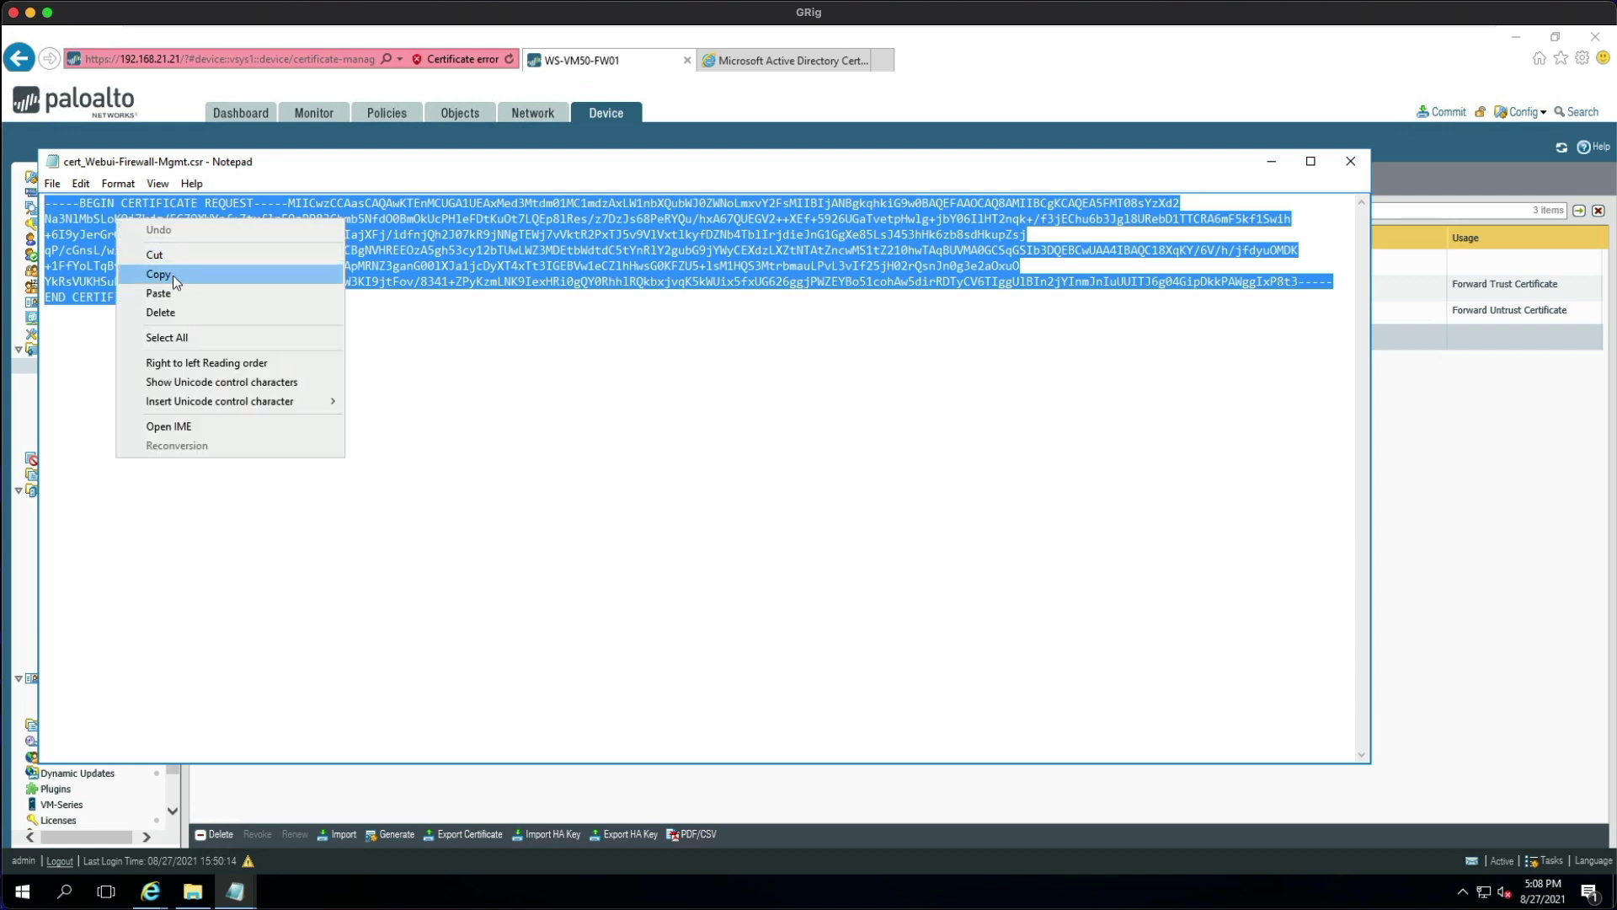
pyautogui.click(174, 275)
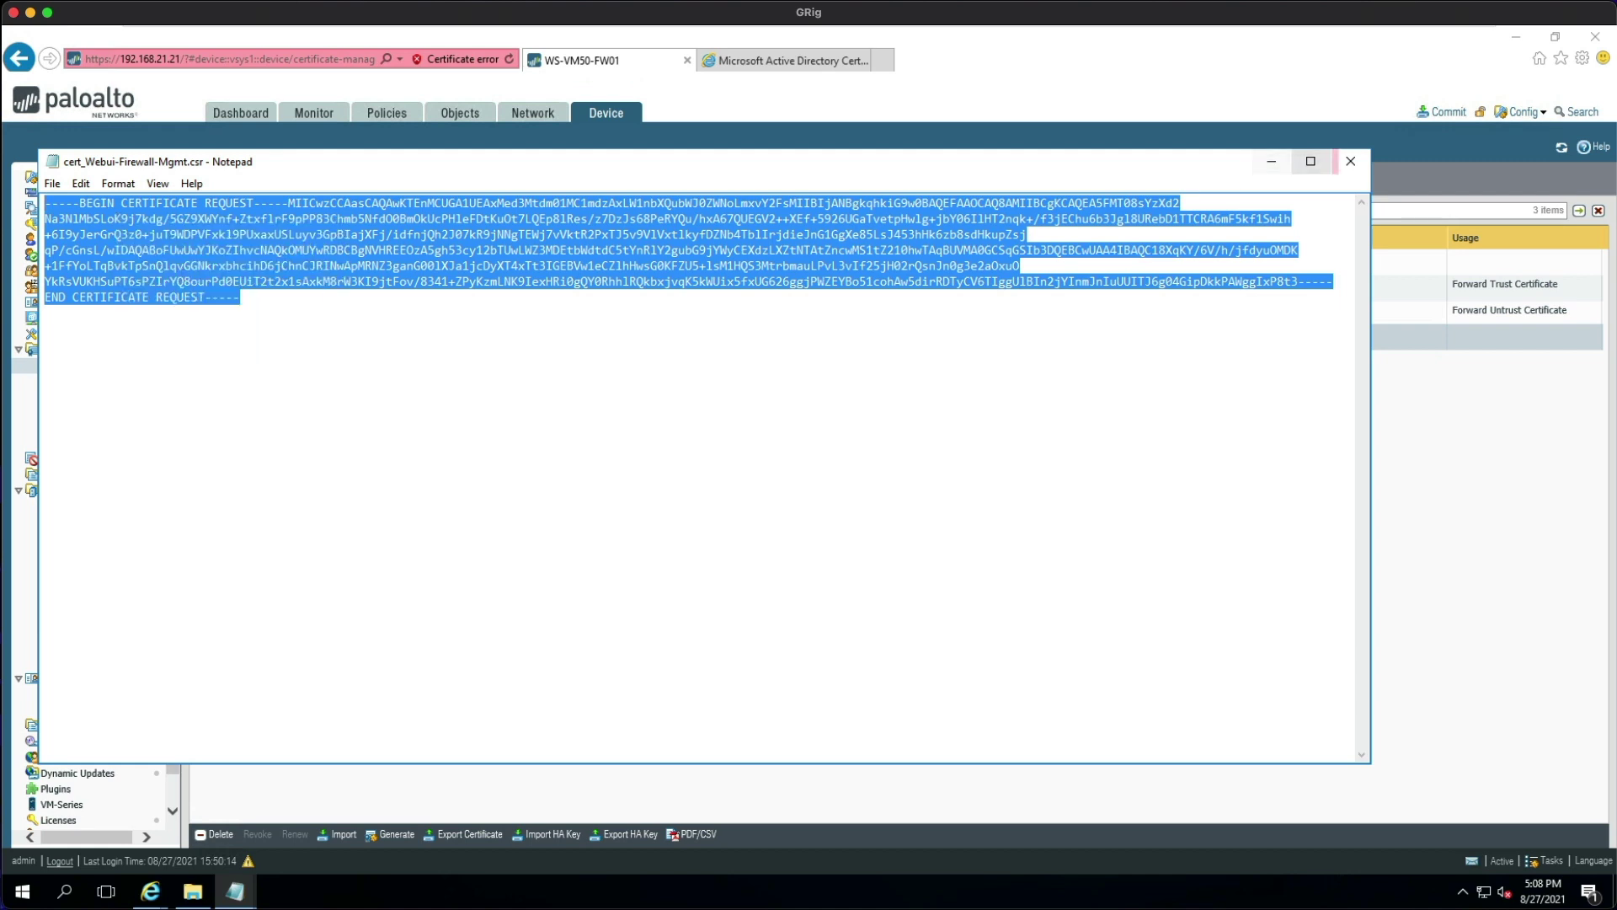
pyautogui.click(1272, 162)
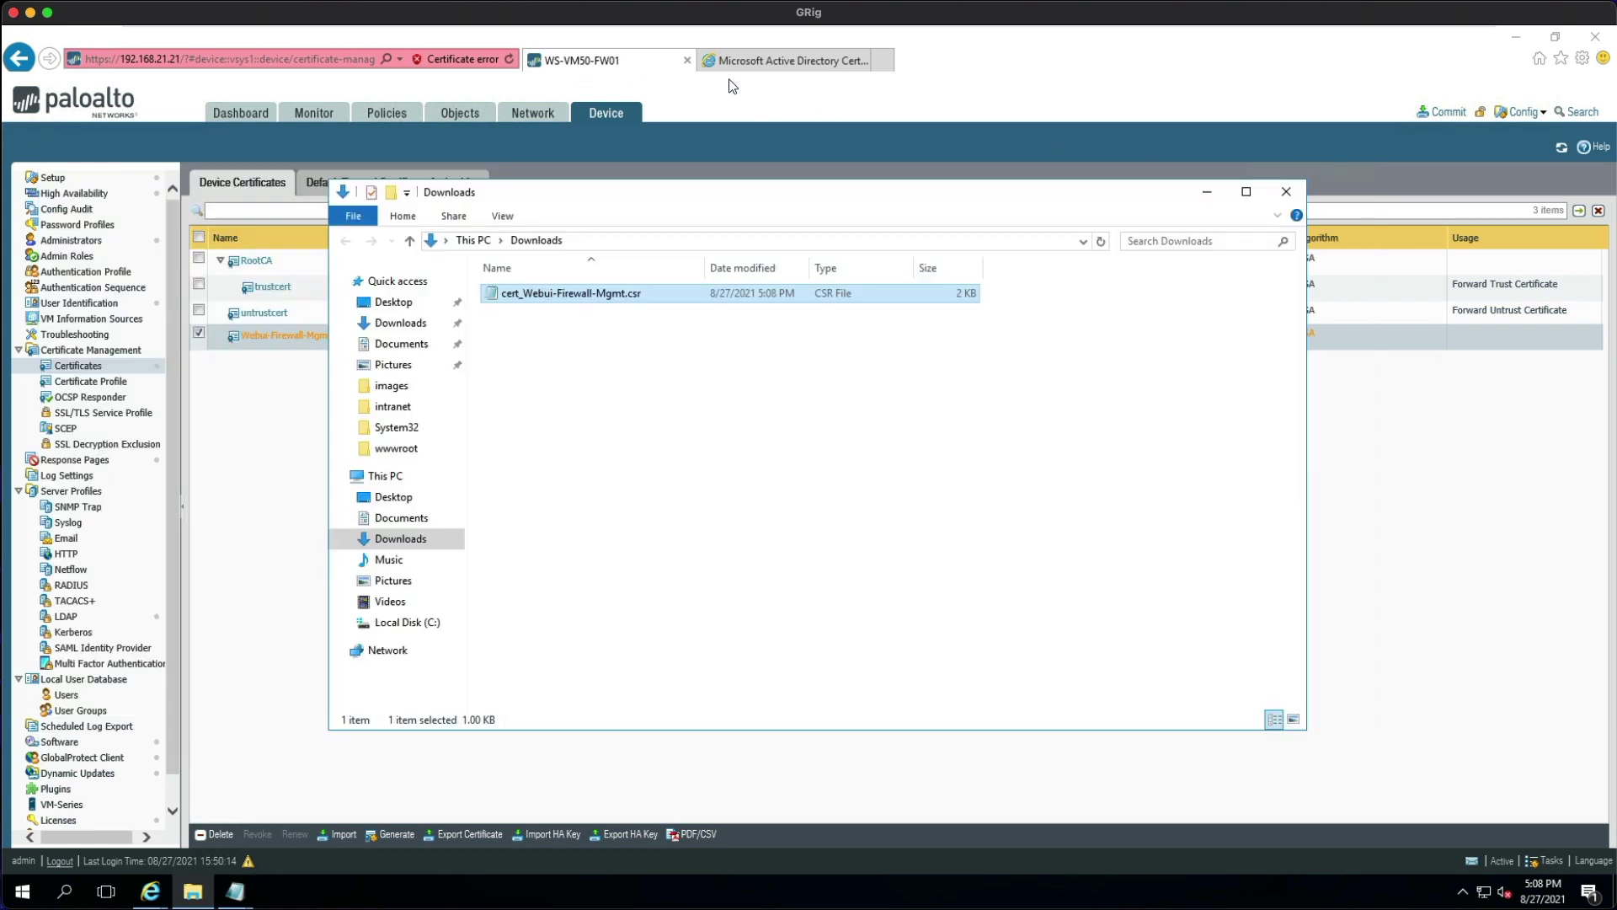
# In certsrv, go to Request a certificate > advanced request > base-64 CMC/PKCS #10 submission
pyautogui.click(784, 60)
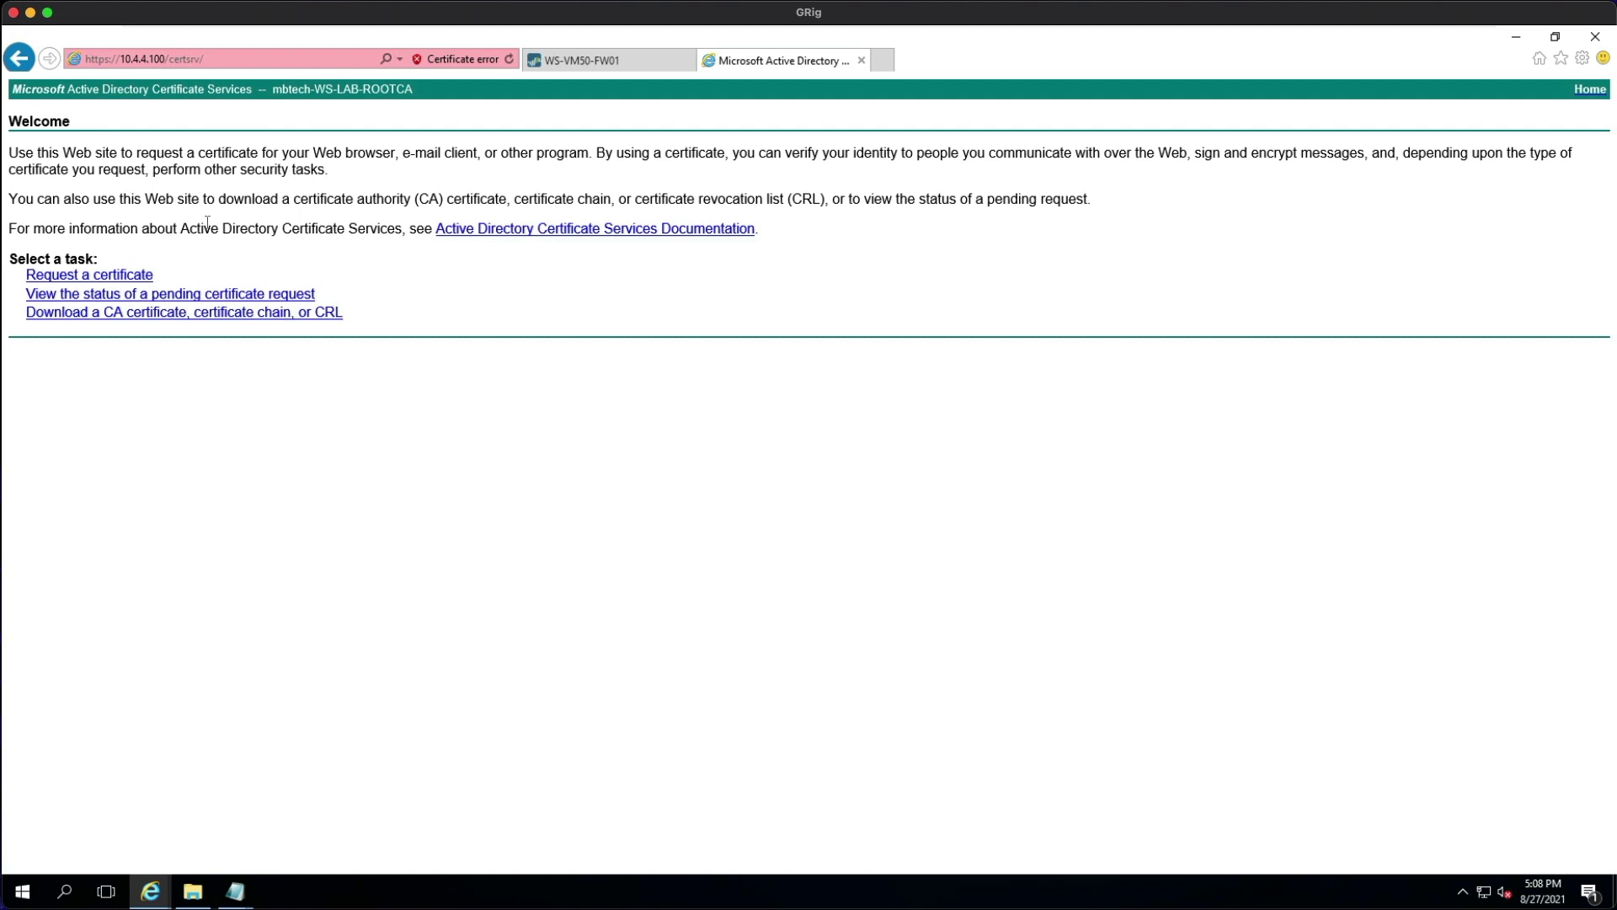
pyautogui.click(106, 280)
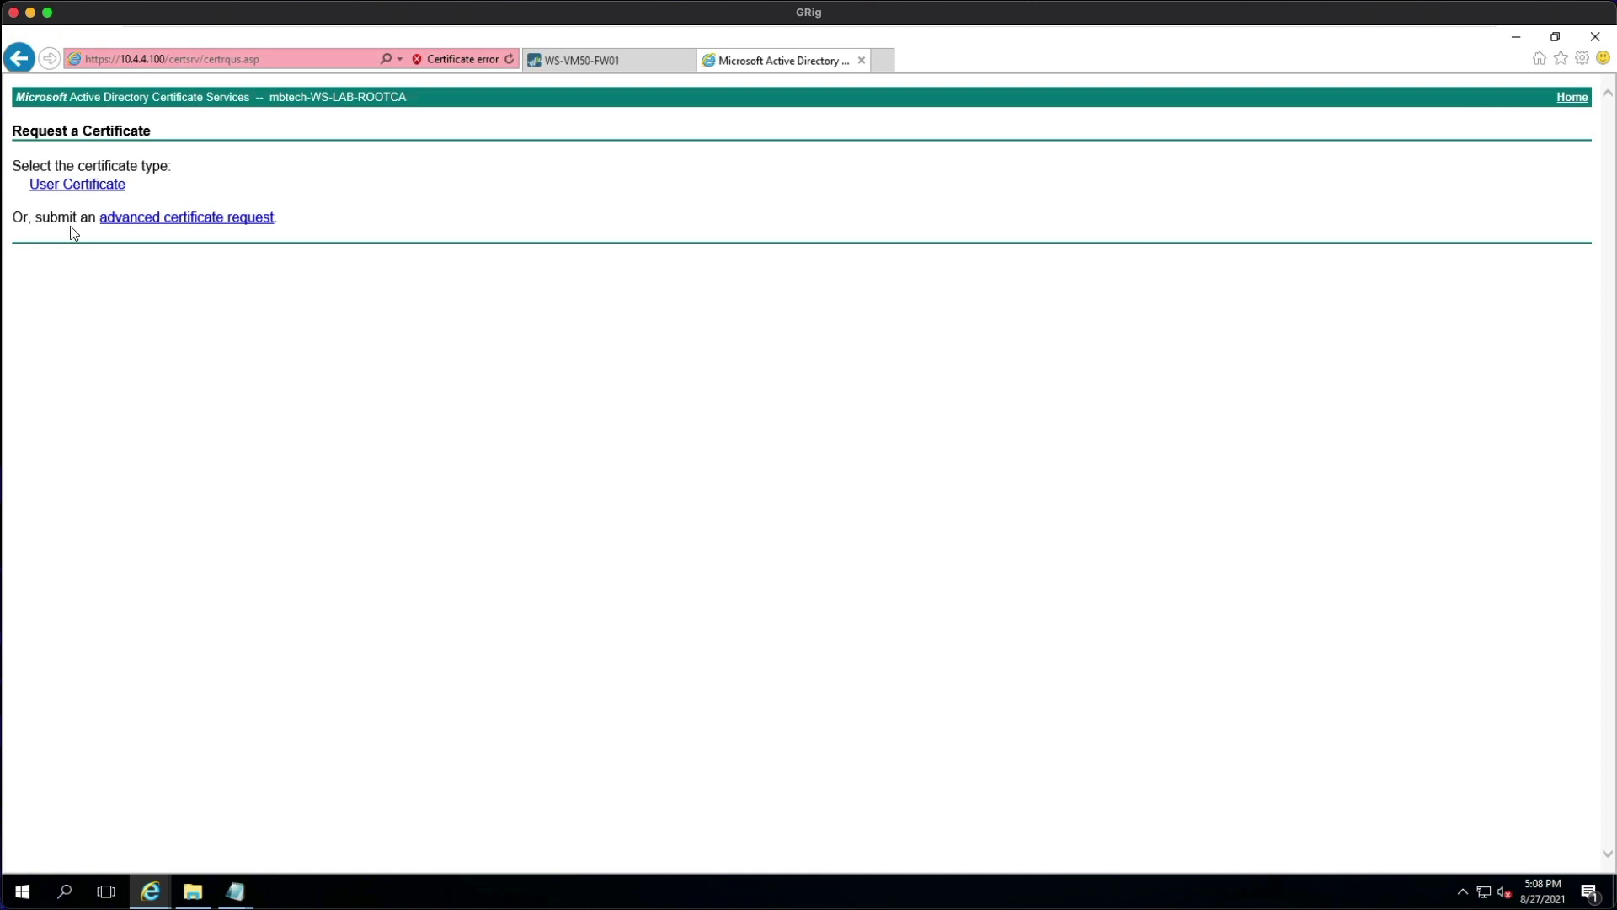
pyautogui.click(196, 219)
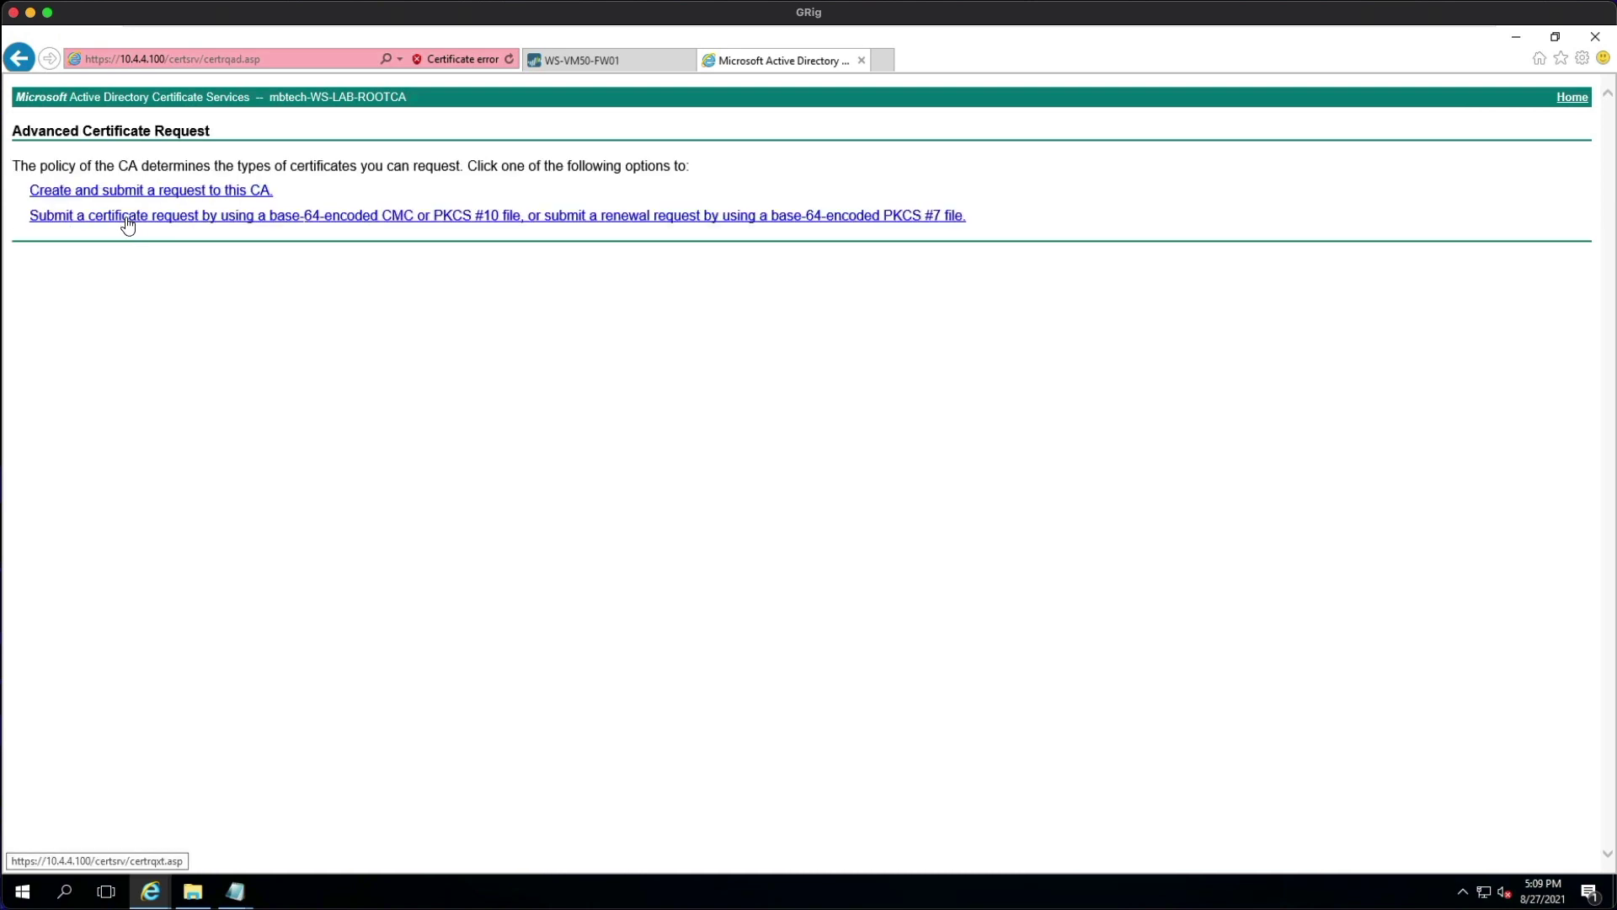
pyautogui.click(307, 221)
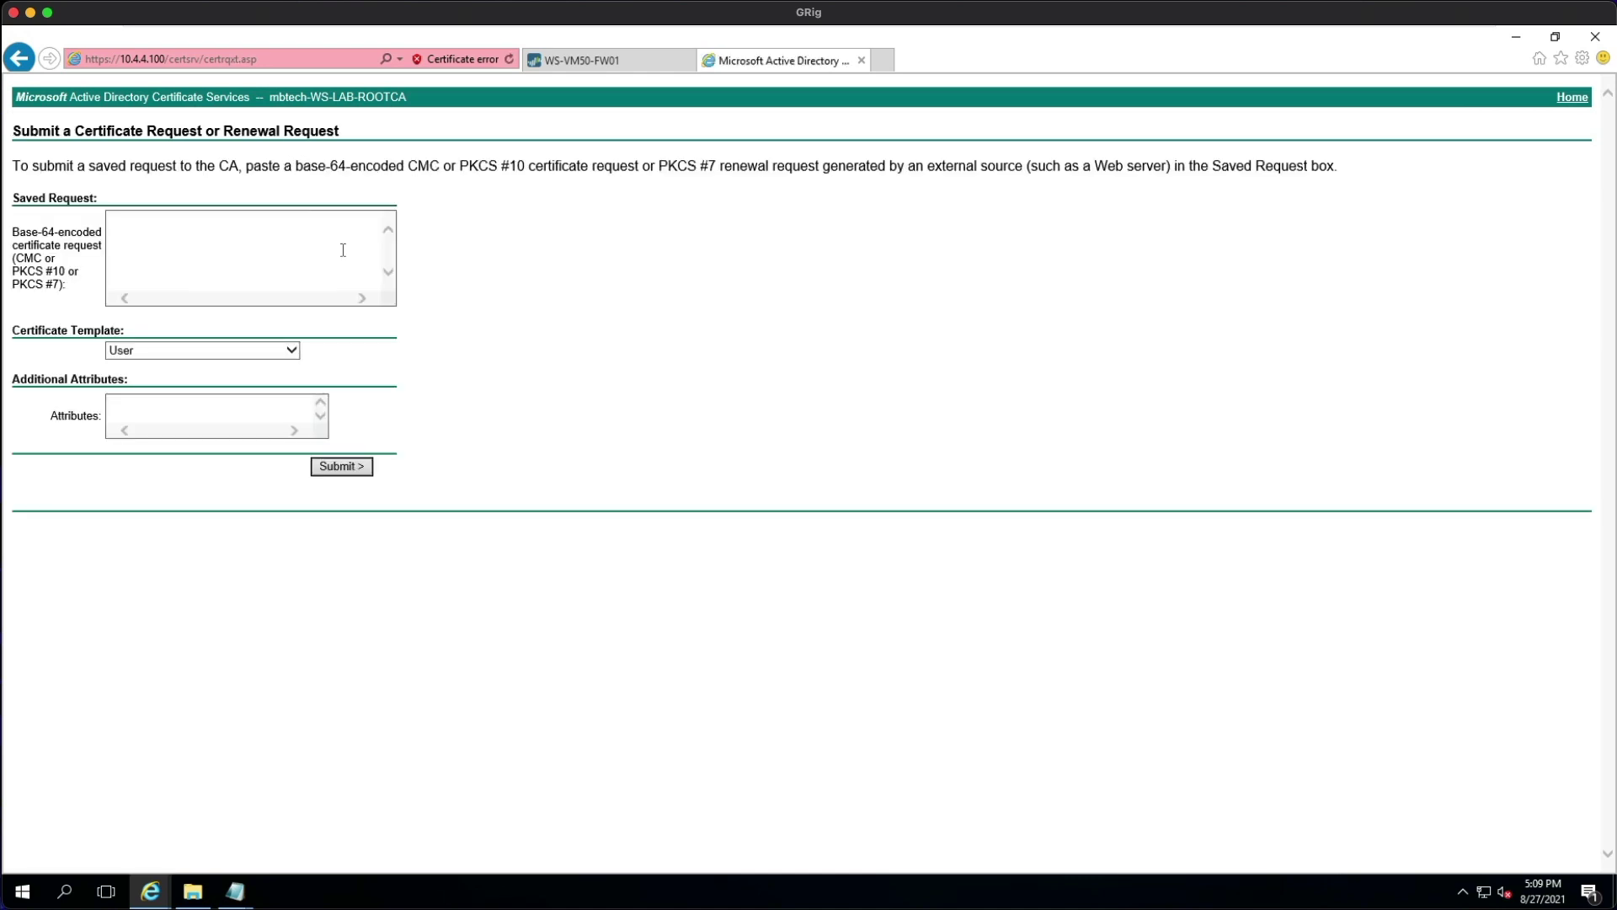
# Paste the CSR into Saved Request, choose the Subordinate Certification Authority template, and submit
pyautogui.click(163, 226)
pyautogui.rightClick(163, 226)
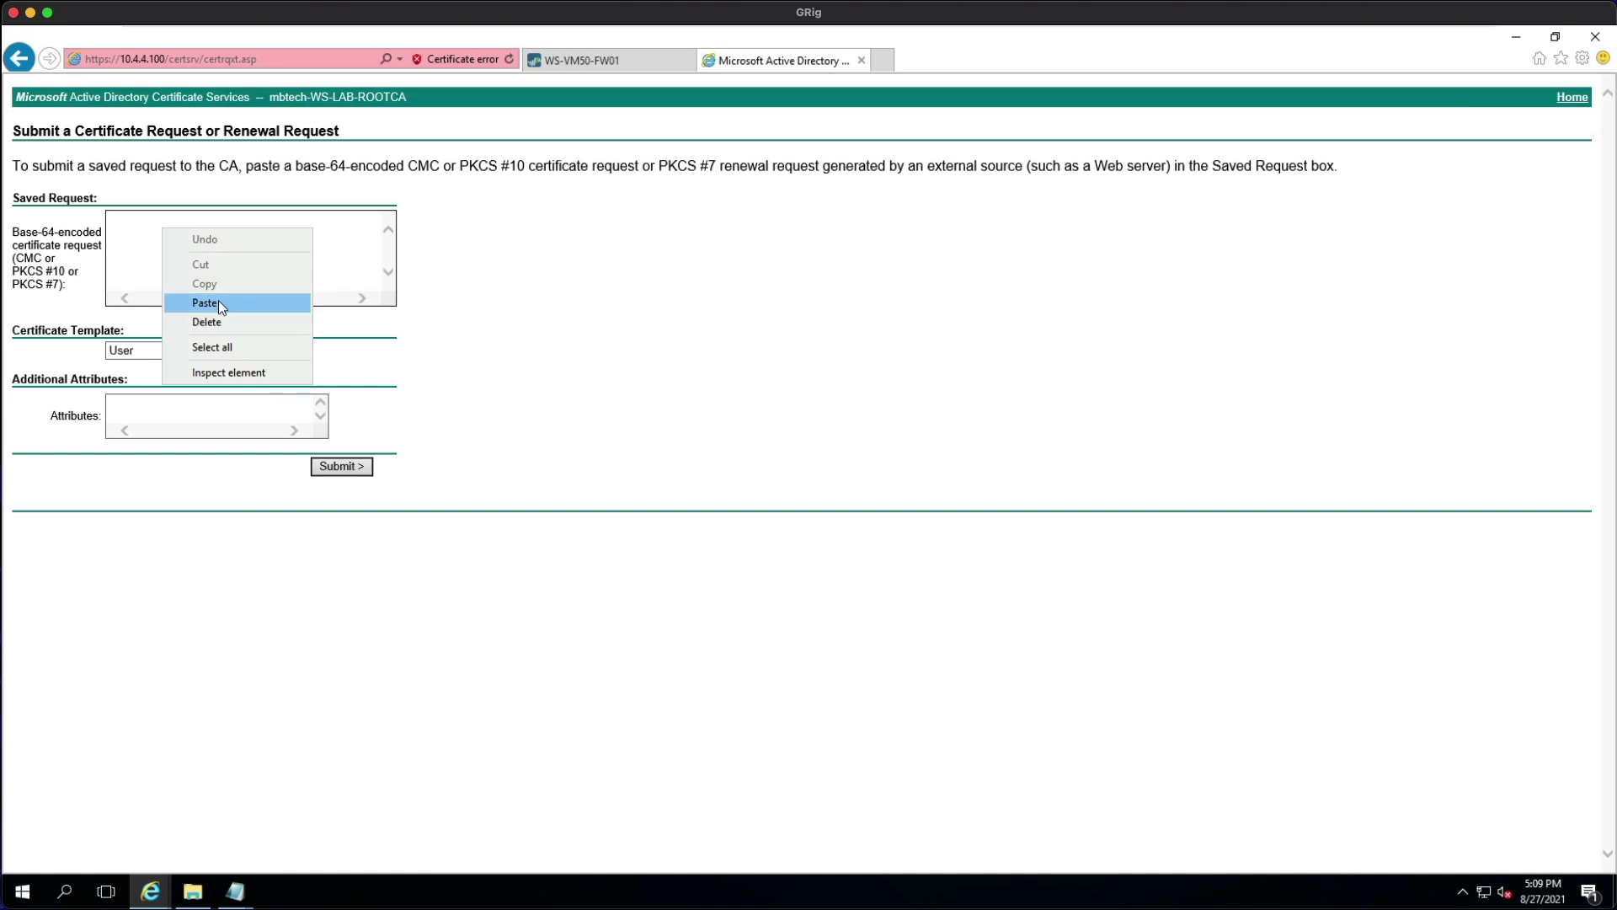
pyautogui.click(219, 302)
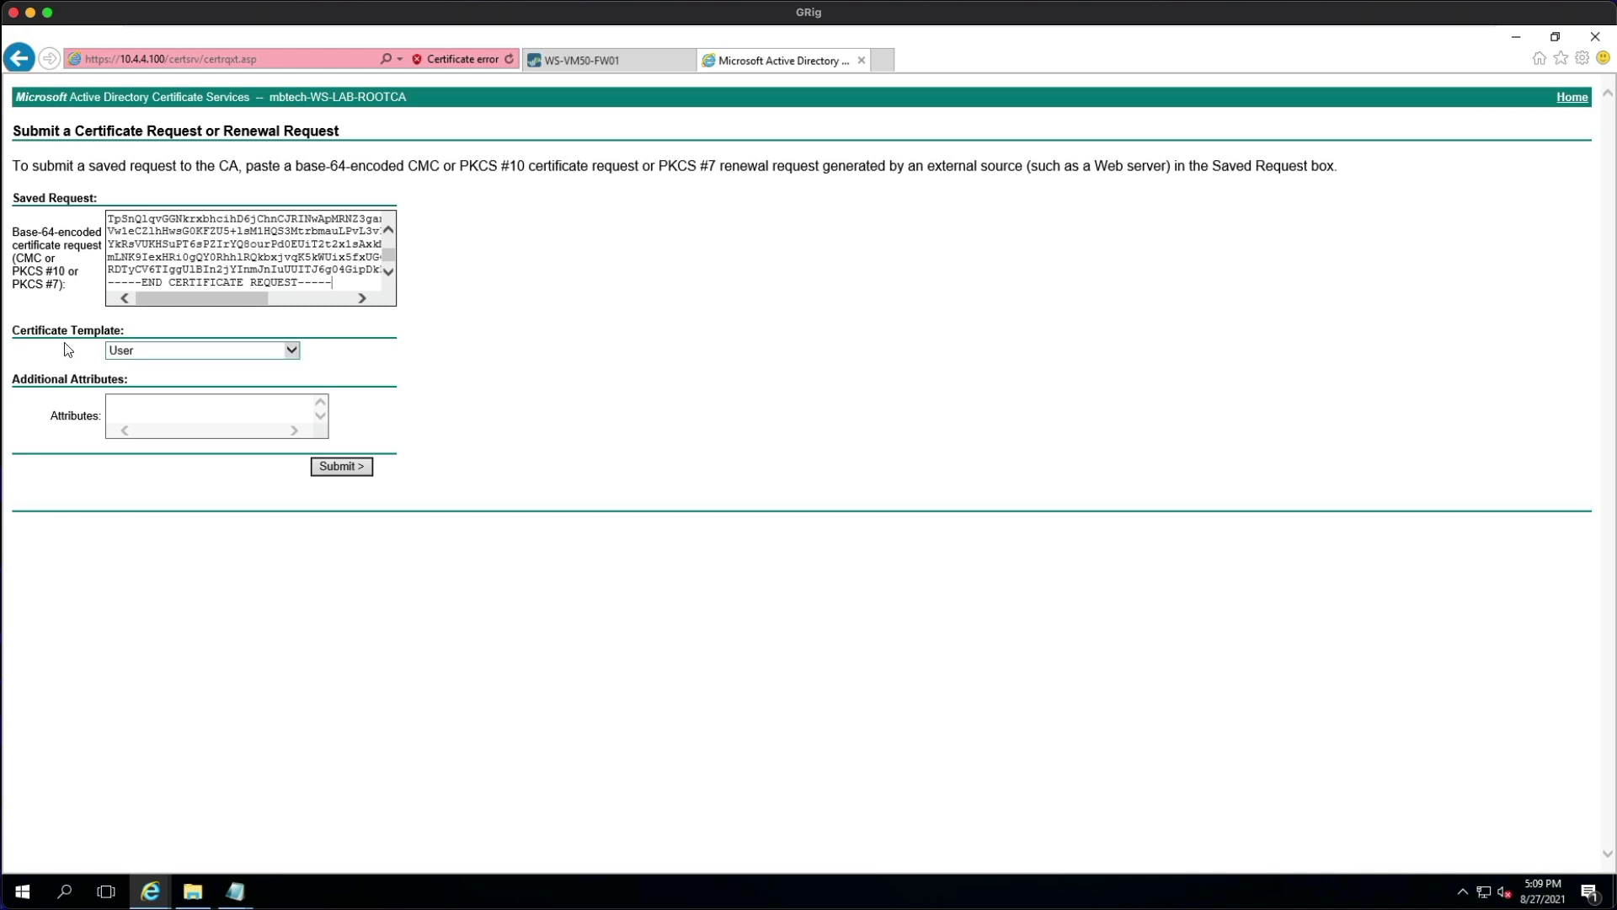
pyautogui.click(292, 348)
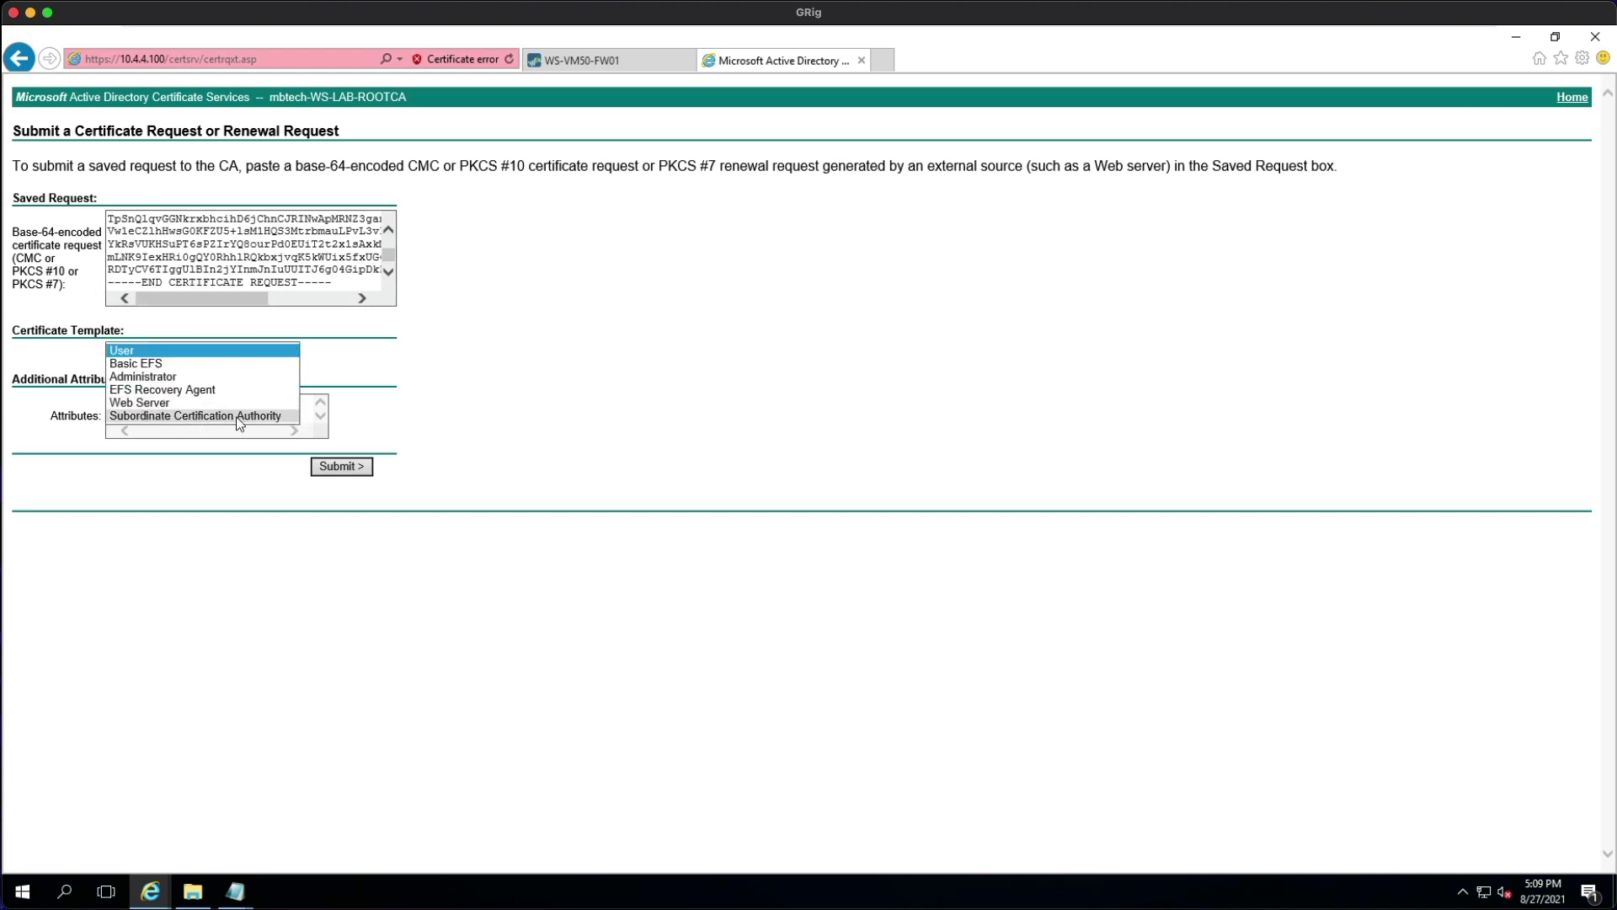
pyautogui.click(256, 417)
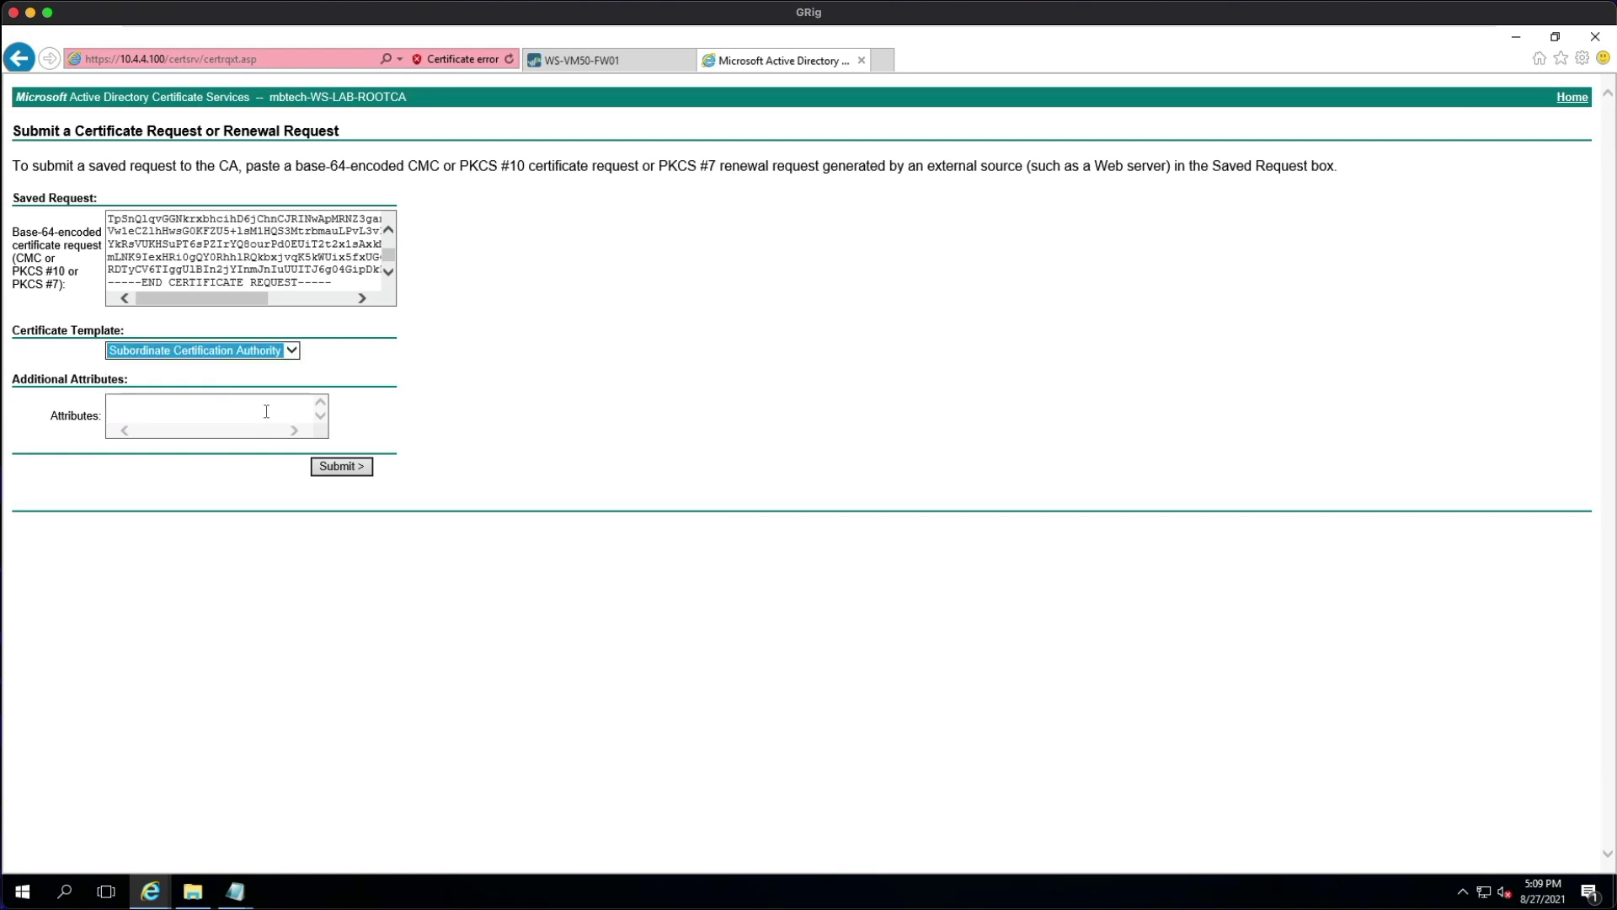
pyautogui.click(341, 467)
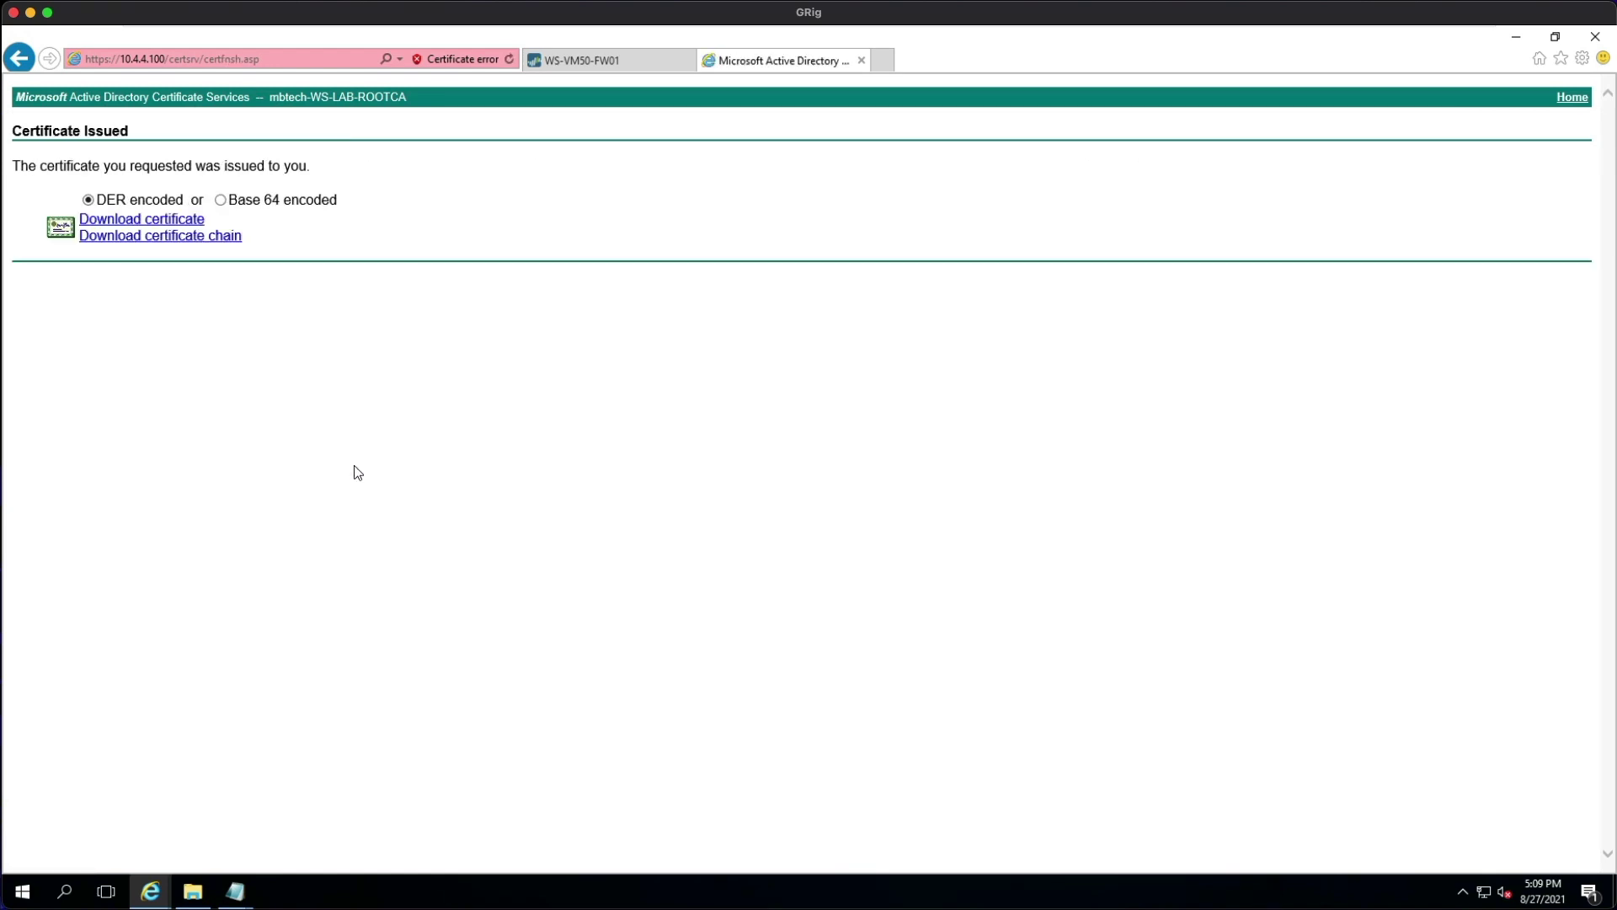
# Download the issued certificate Base 64 encoded as certnew.cer into Downloads
pyautogui.click(221, 201)
pyautogui.click(142, 219)
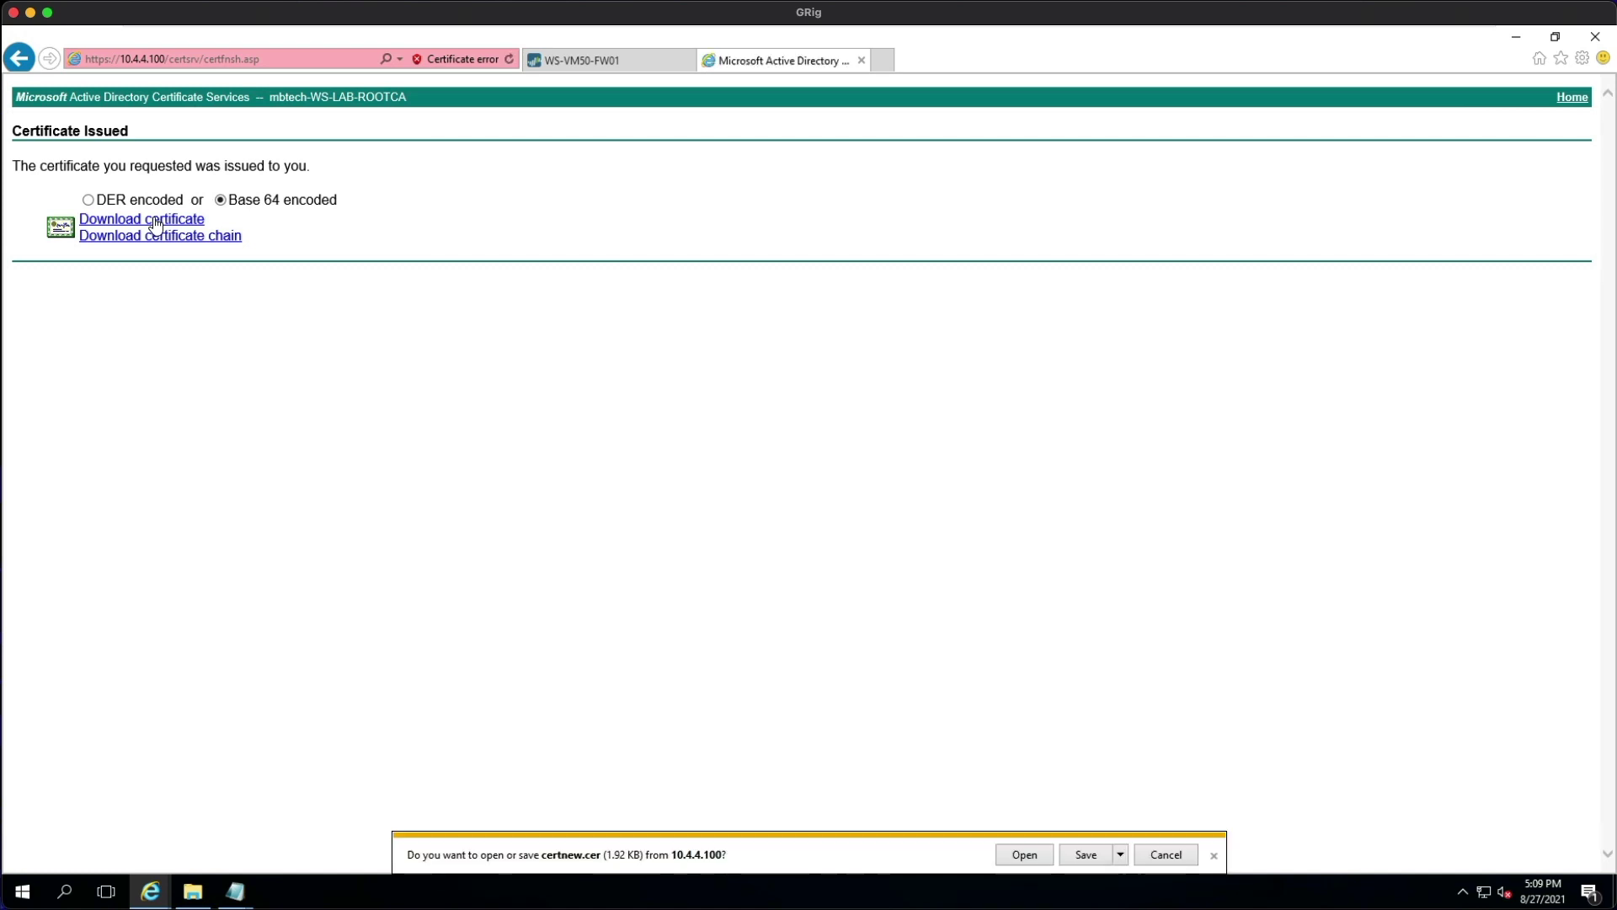
pyautogui.click(1097, 860)
pyautogui.click(1049, 854)
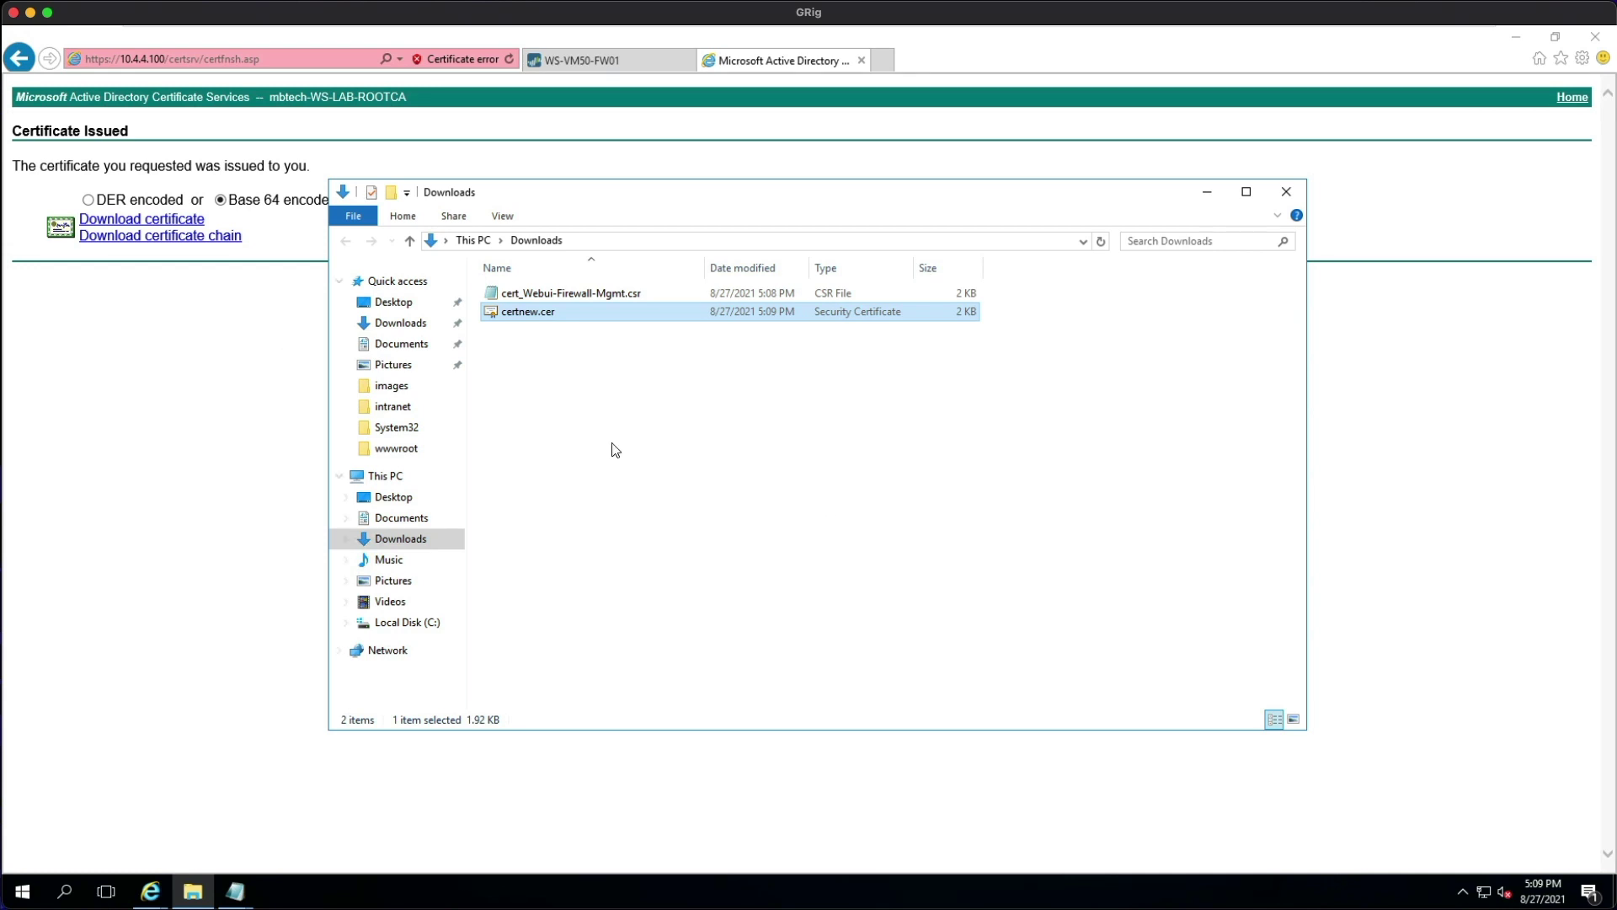
pyautogui.click(224, 416)
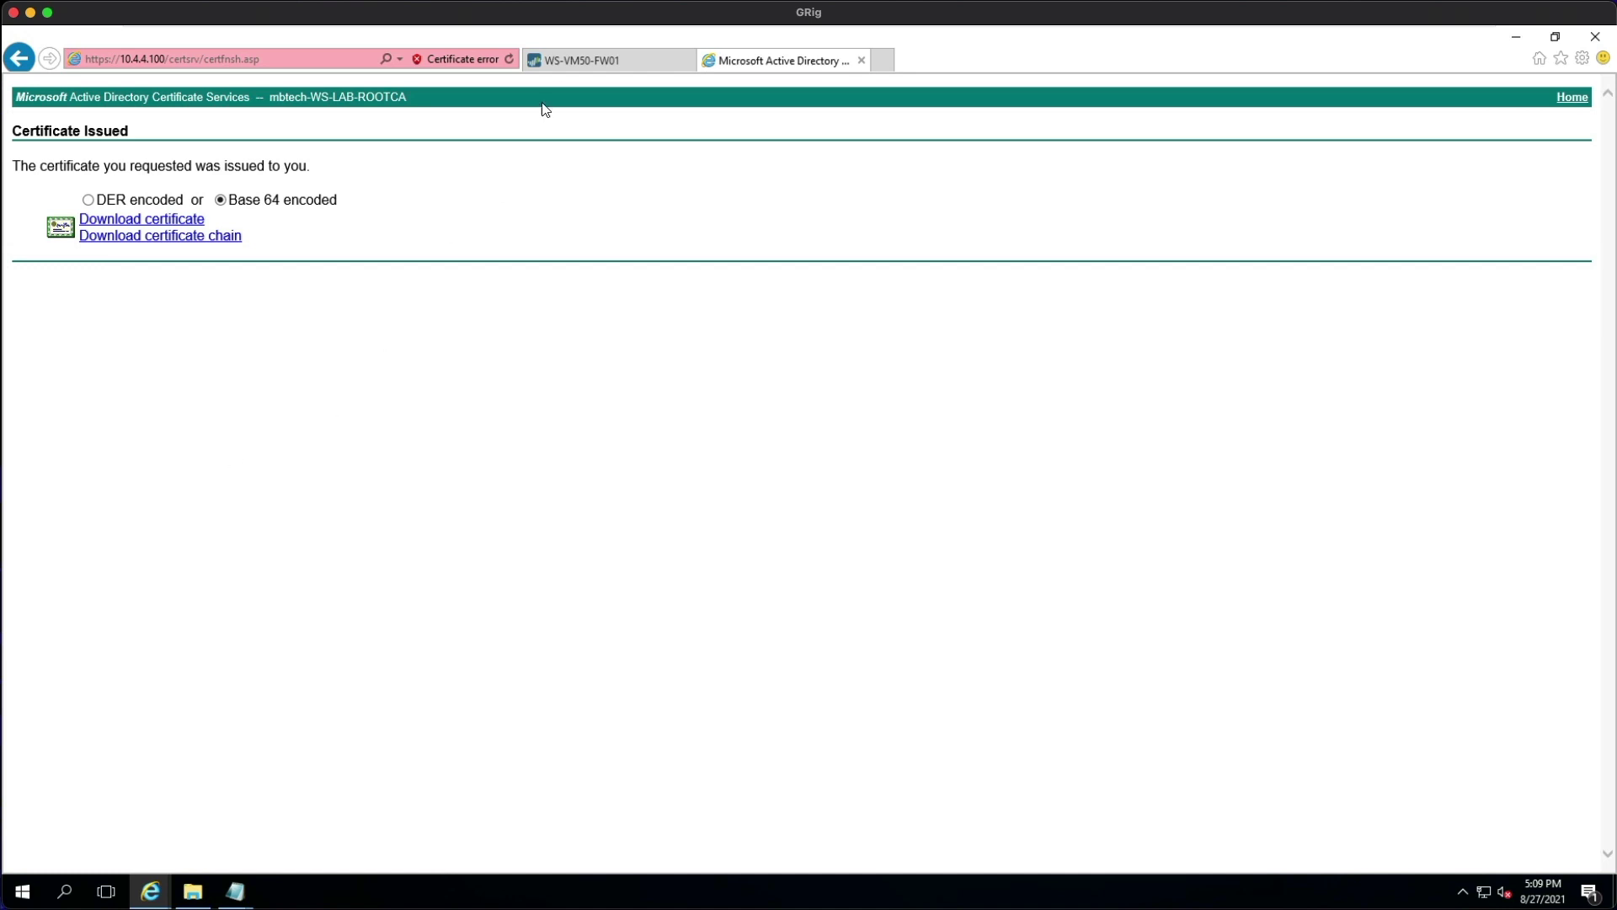
# Copy the pending certificate's name Webui-Firewall-Mgmt from its details dialog
pyautogui.click(613, 68)
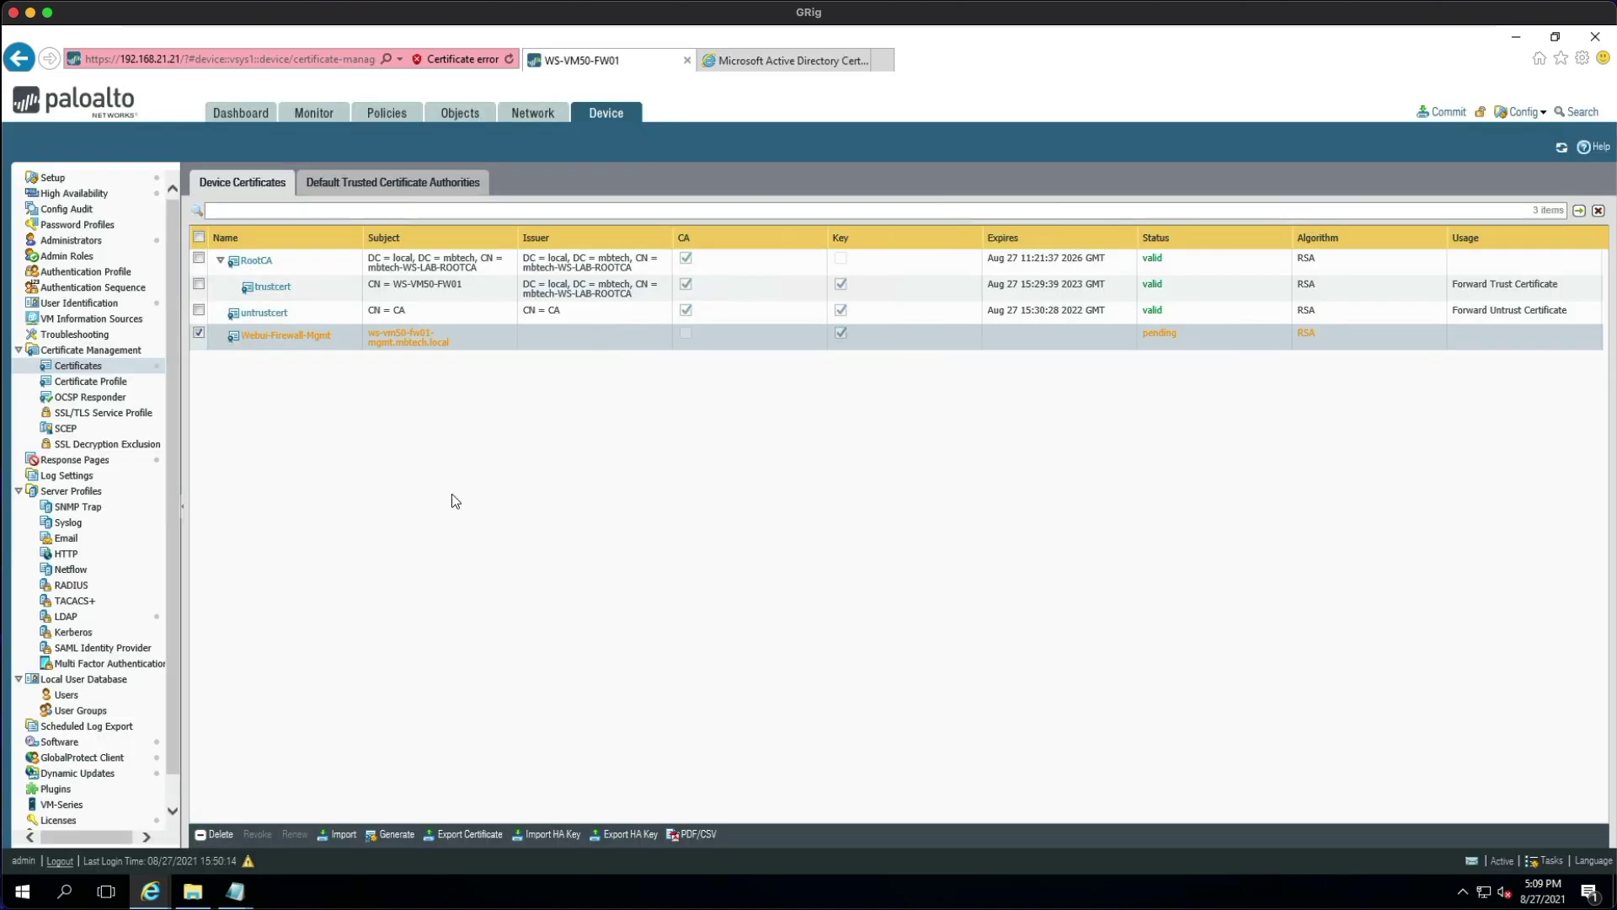
pyautogui.click(353, 833)
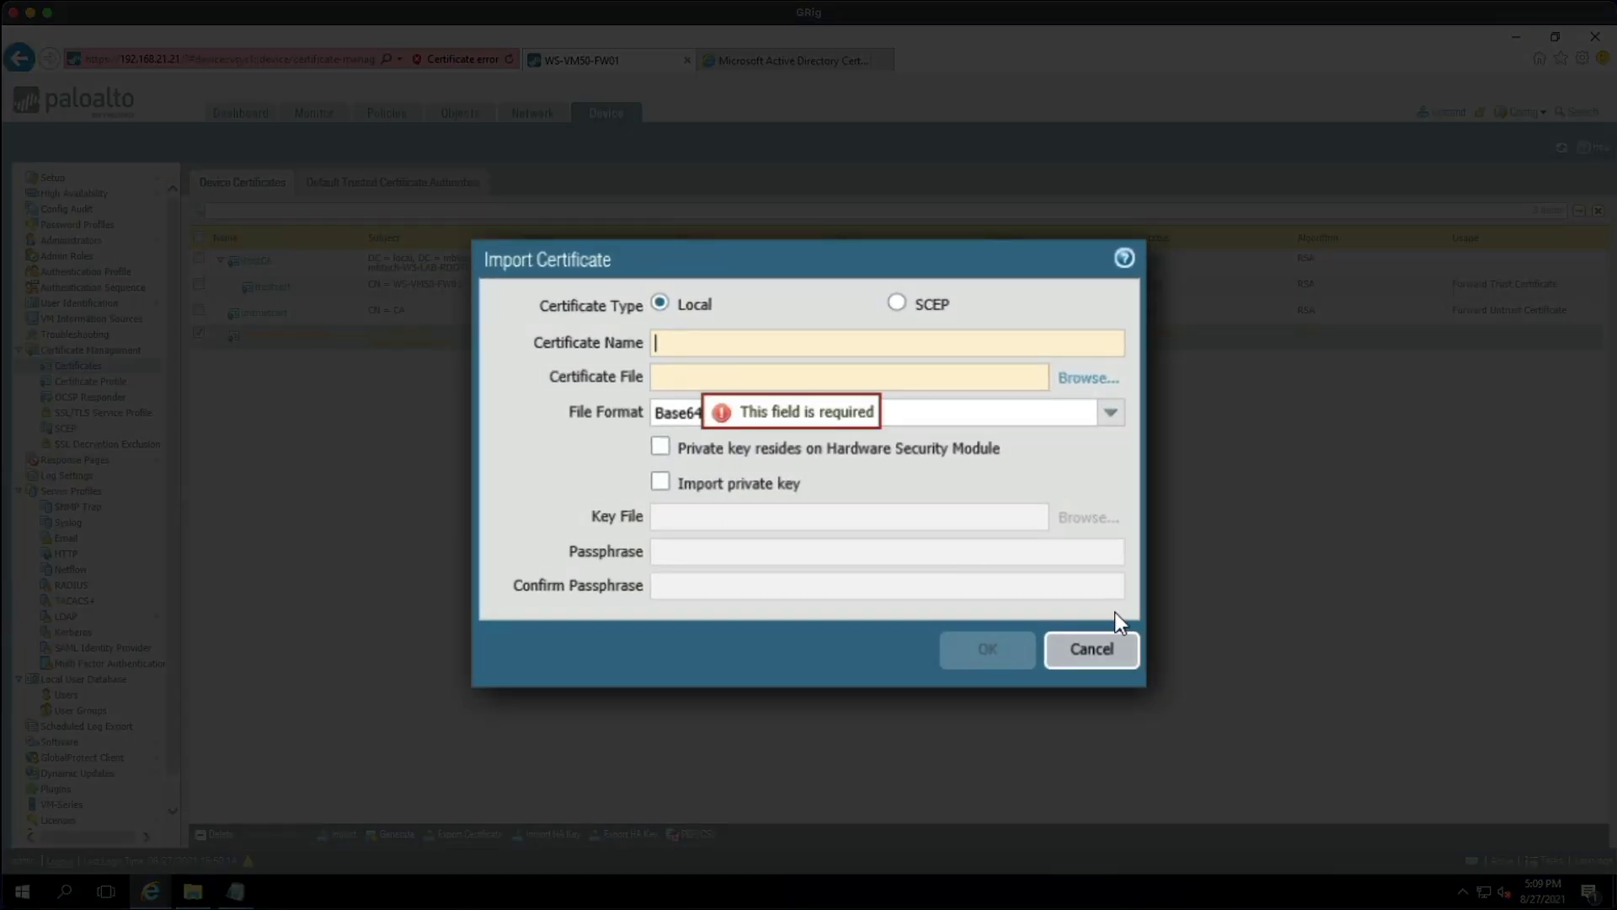
pyautogui.click(1094, 655)
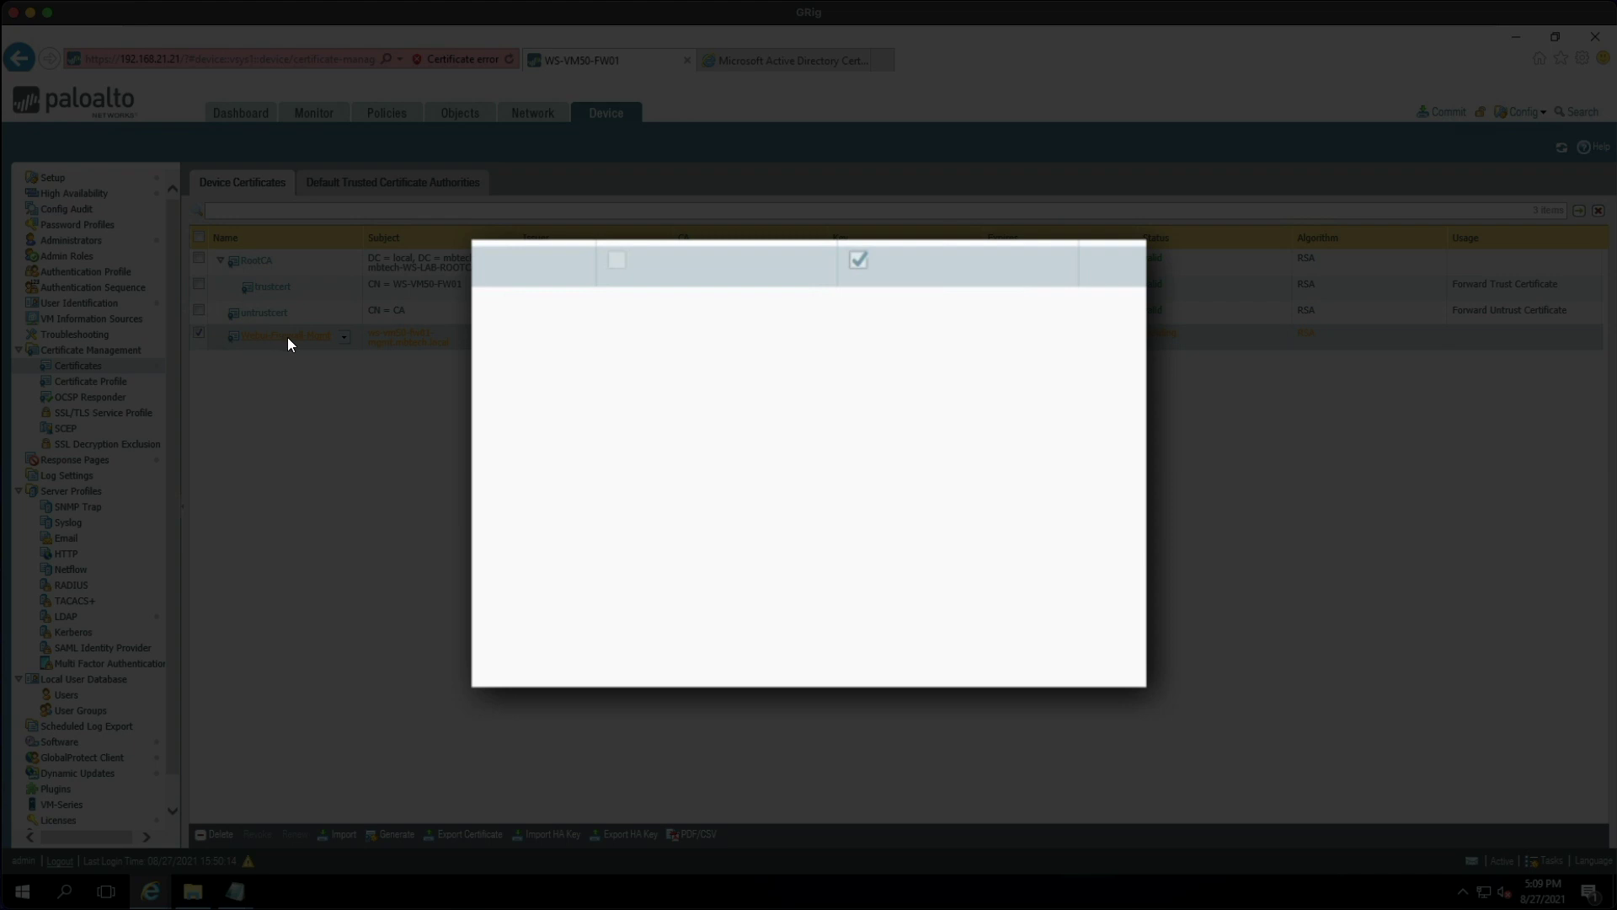
pyautogui.click(286, 337)
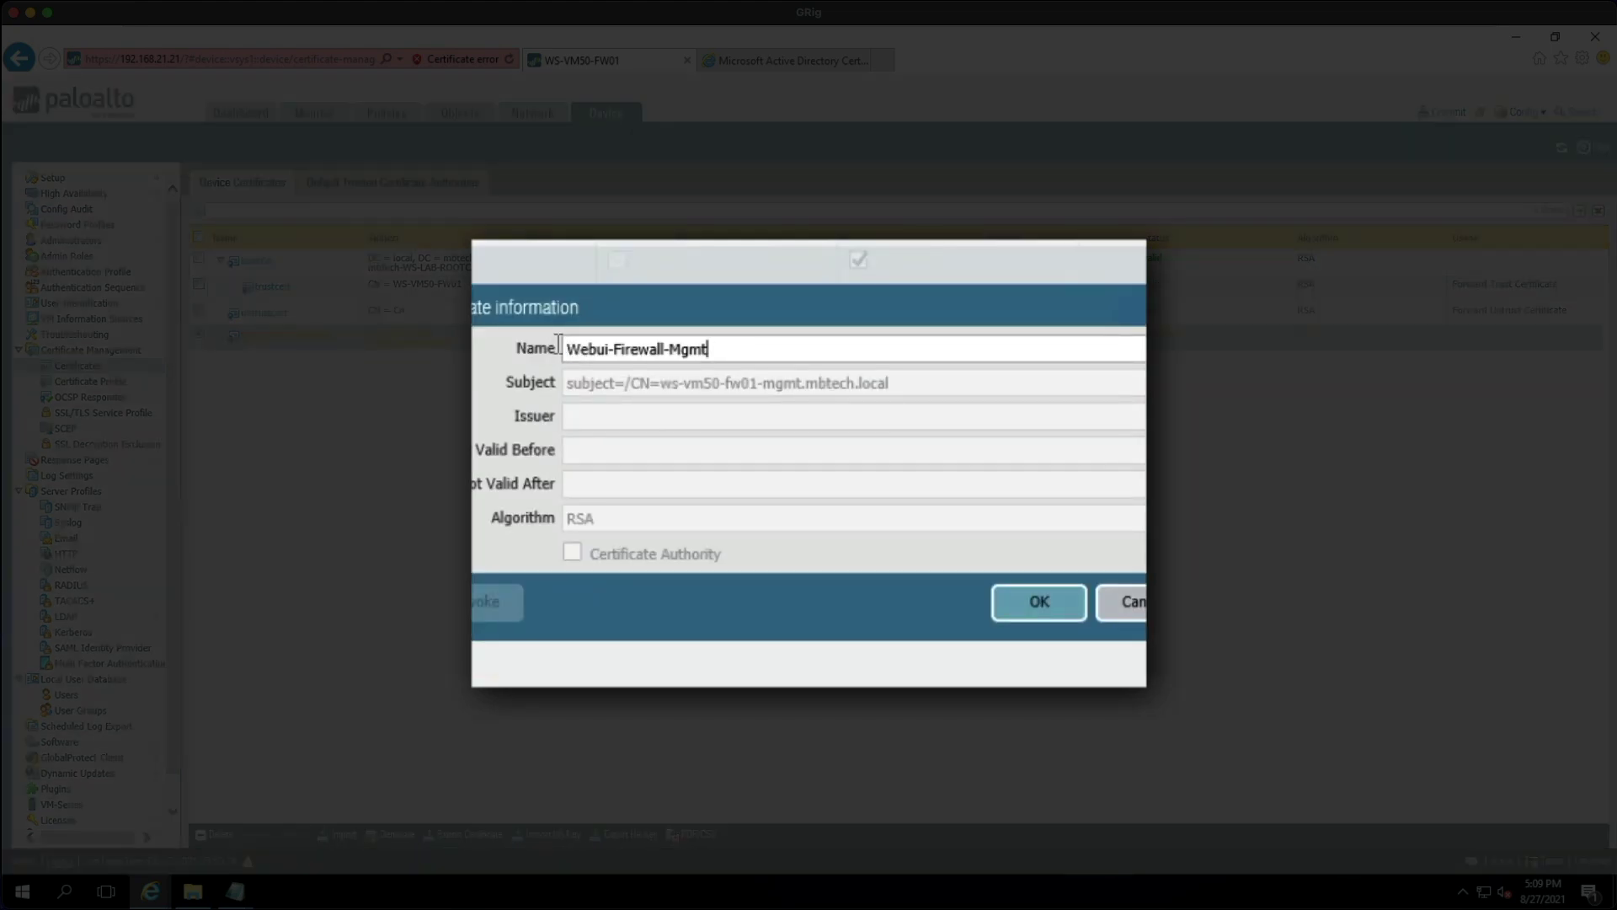
pyautogui.tripleClick(558, 347)
pyautogui.rightClick(634, 351)
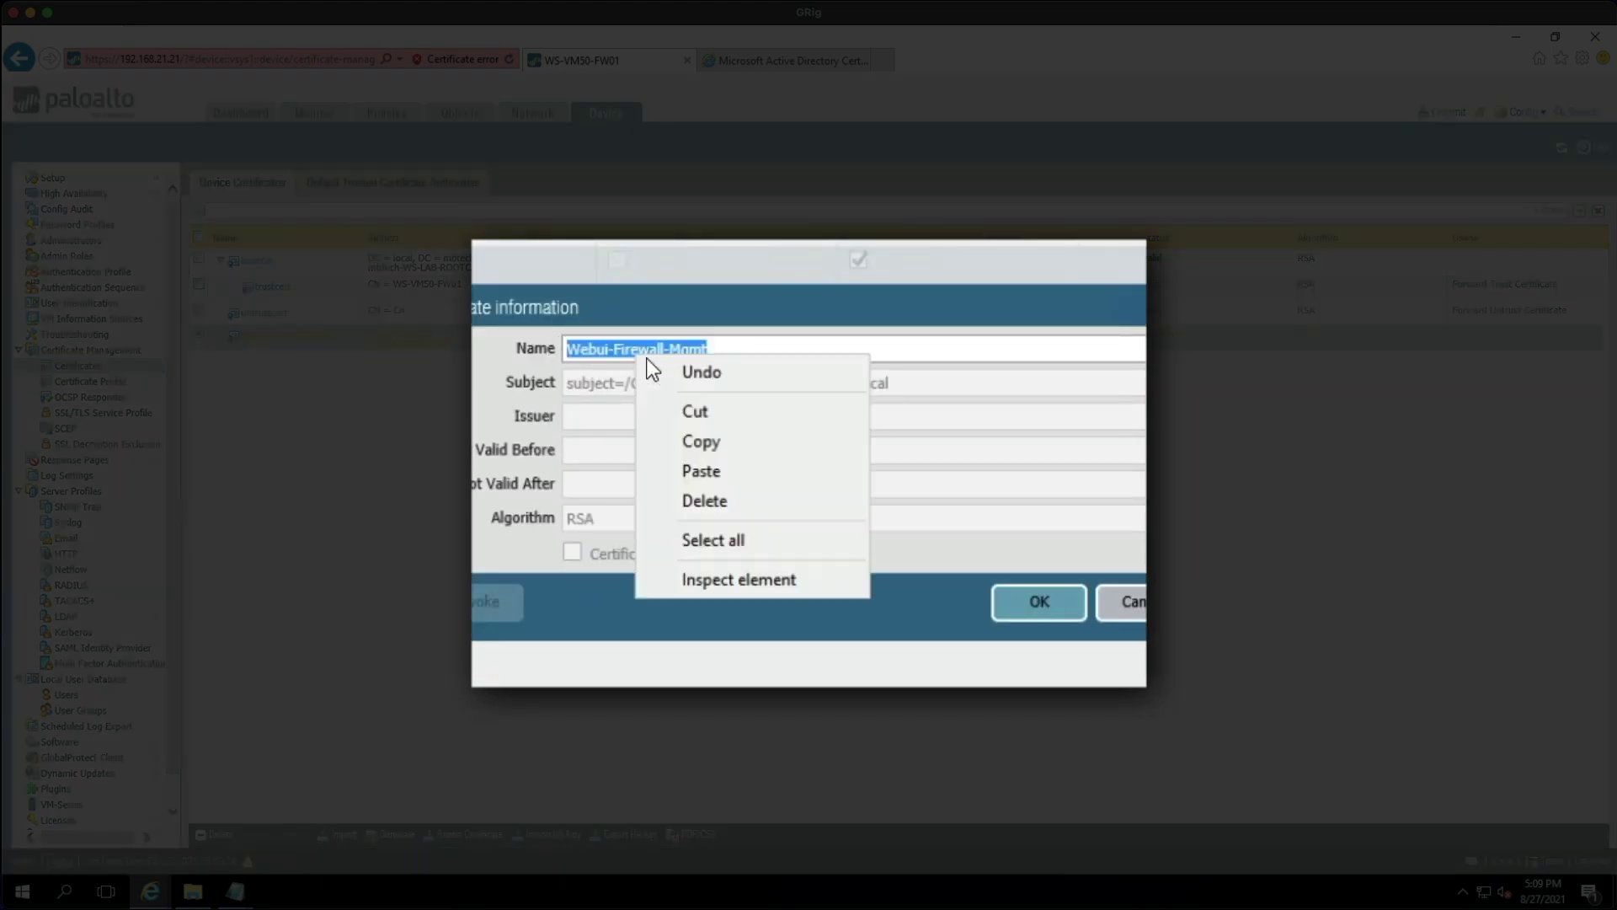
pyautogui.click(735, 443)
pyautogui.click(1116, 600)
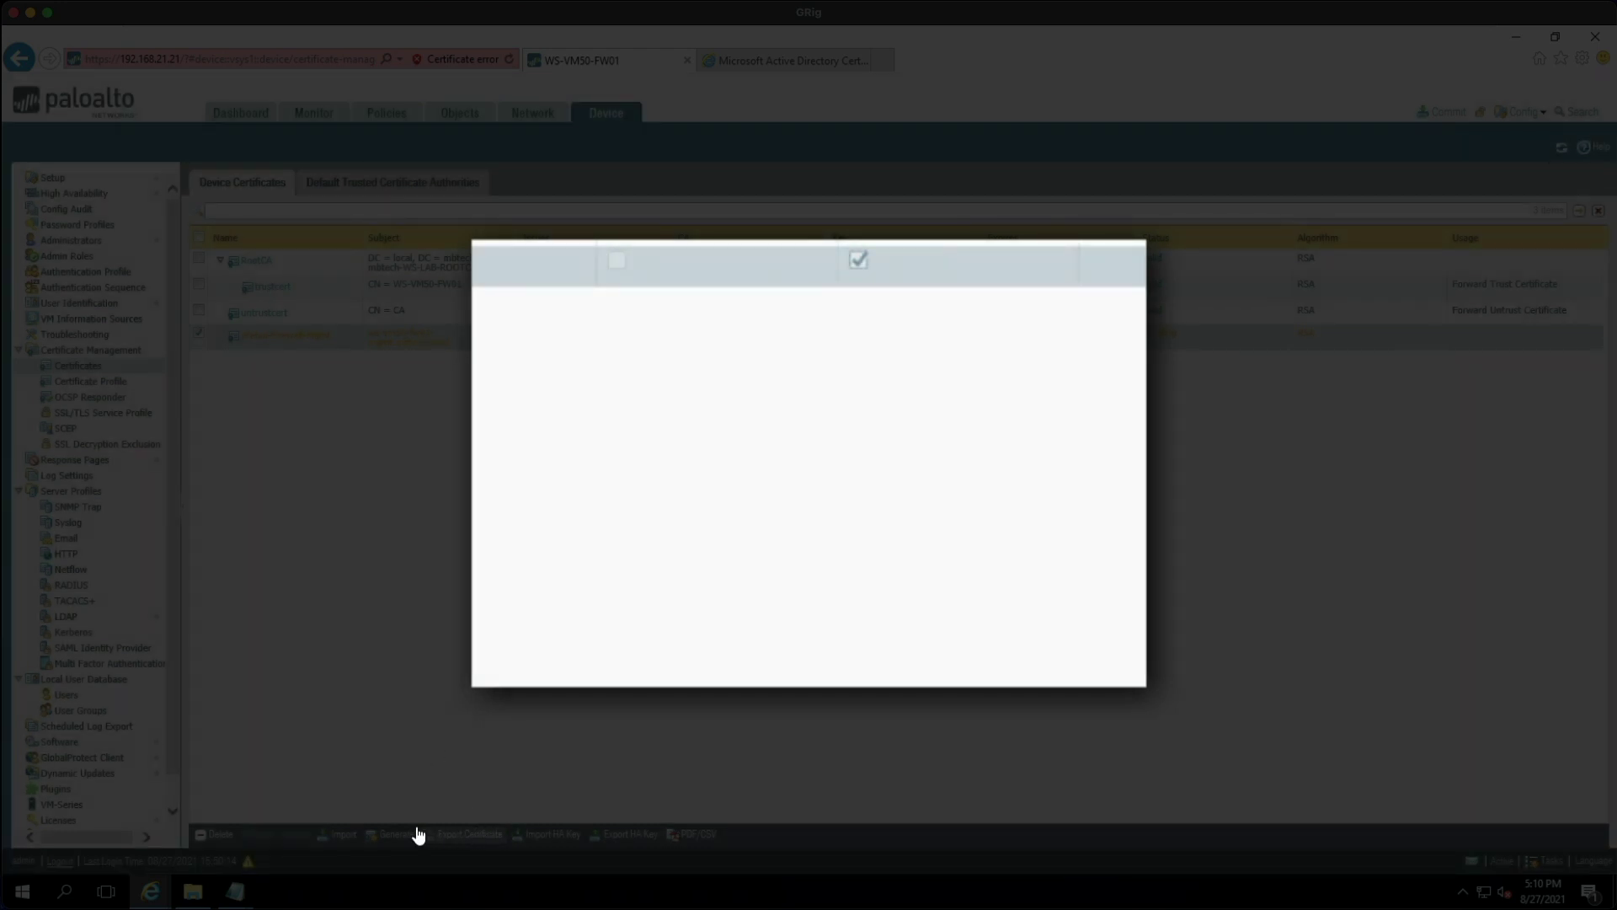
# Import Downloads\certnew.cer as certificate Webui-Firewall-Mgmt
pyautogui.click(337, 835)
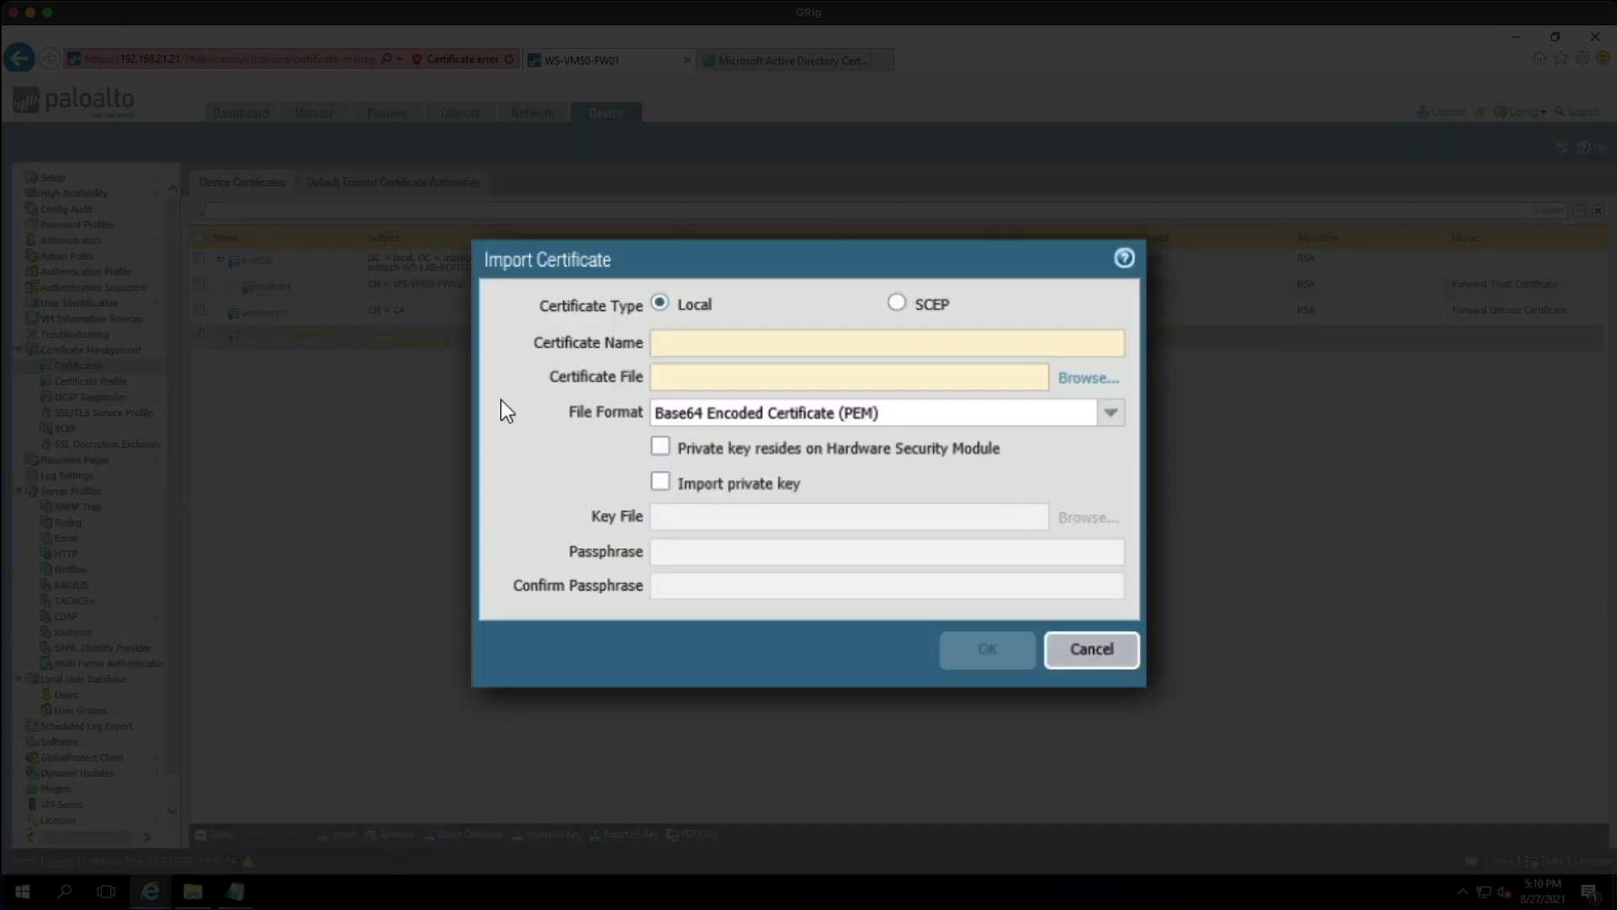
pyautogui.rightClick(681, 345)
pyautogui.click(746, 467)
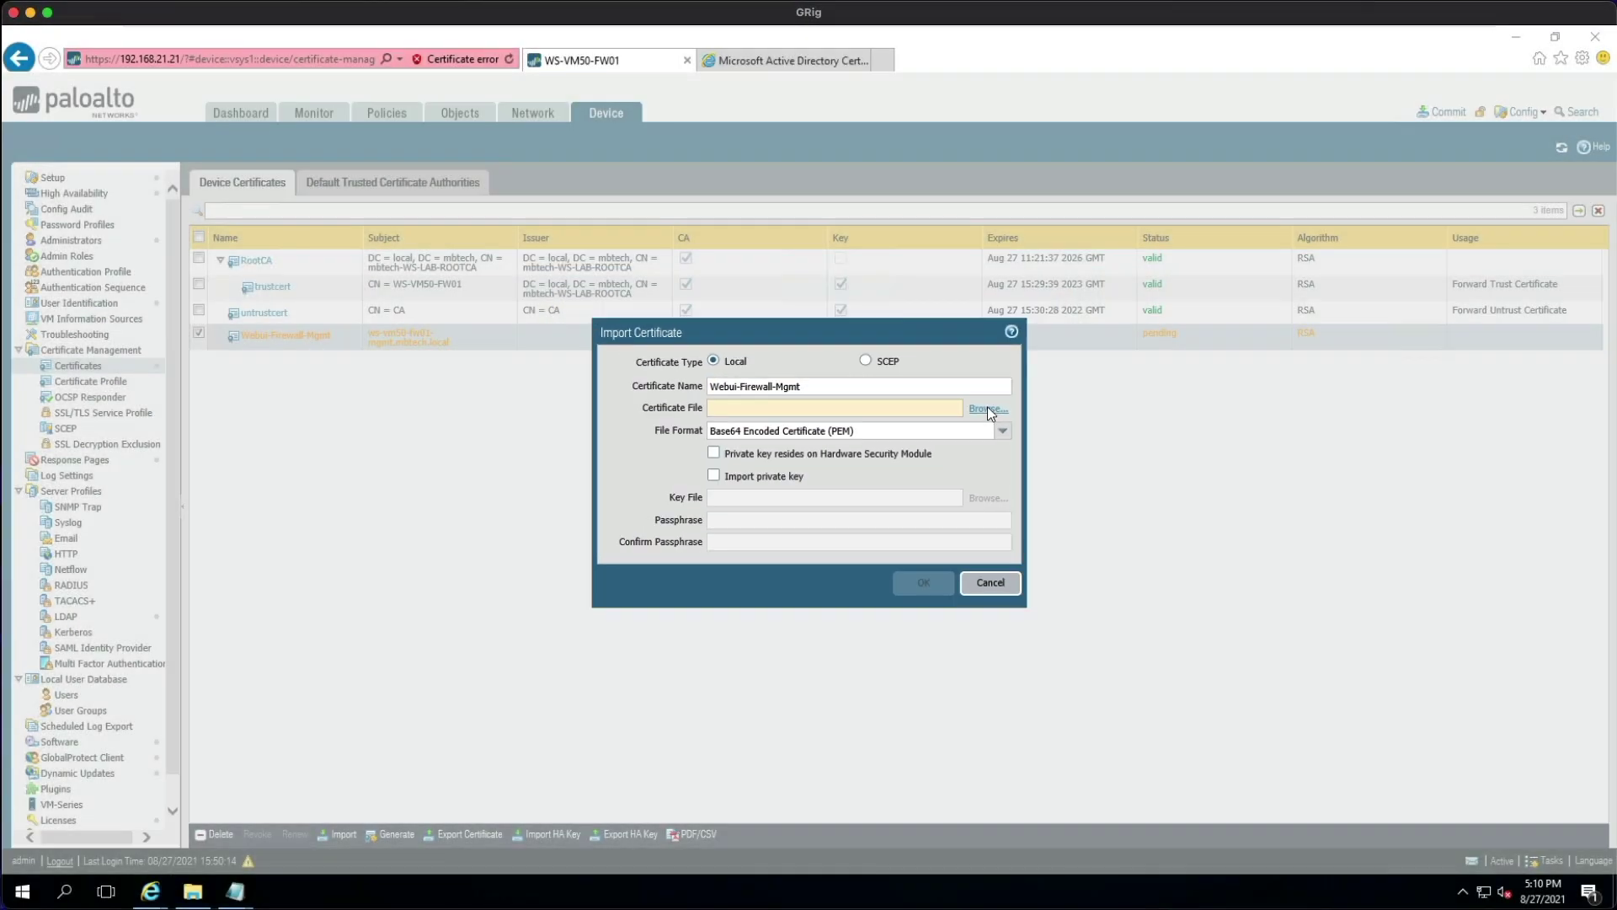
pyautogui.click(987, 406)
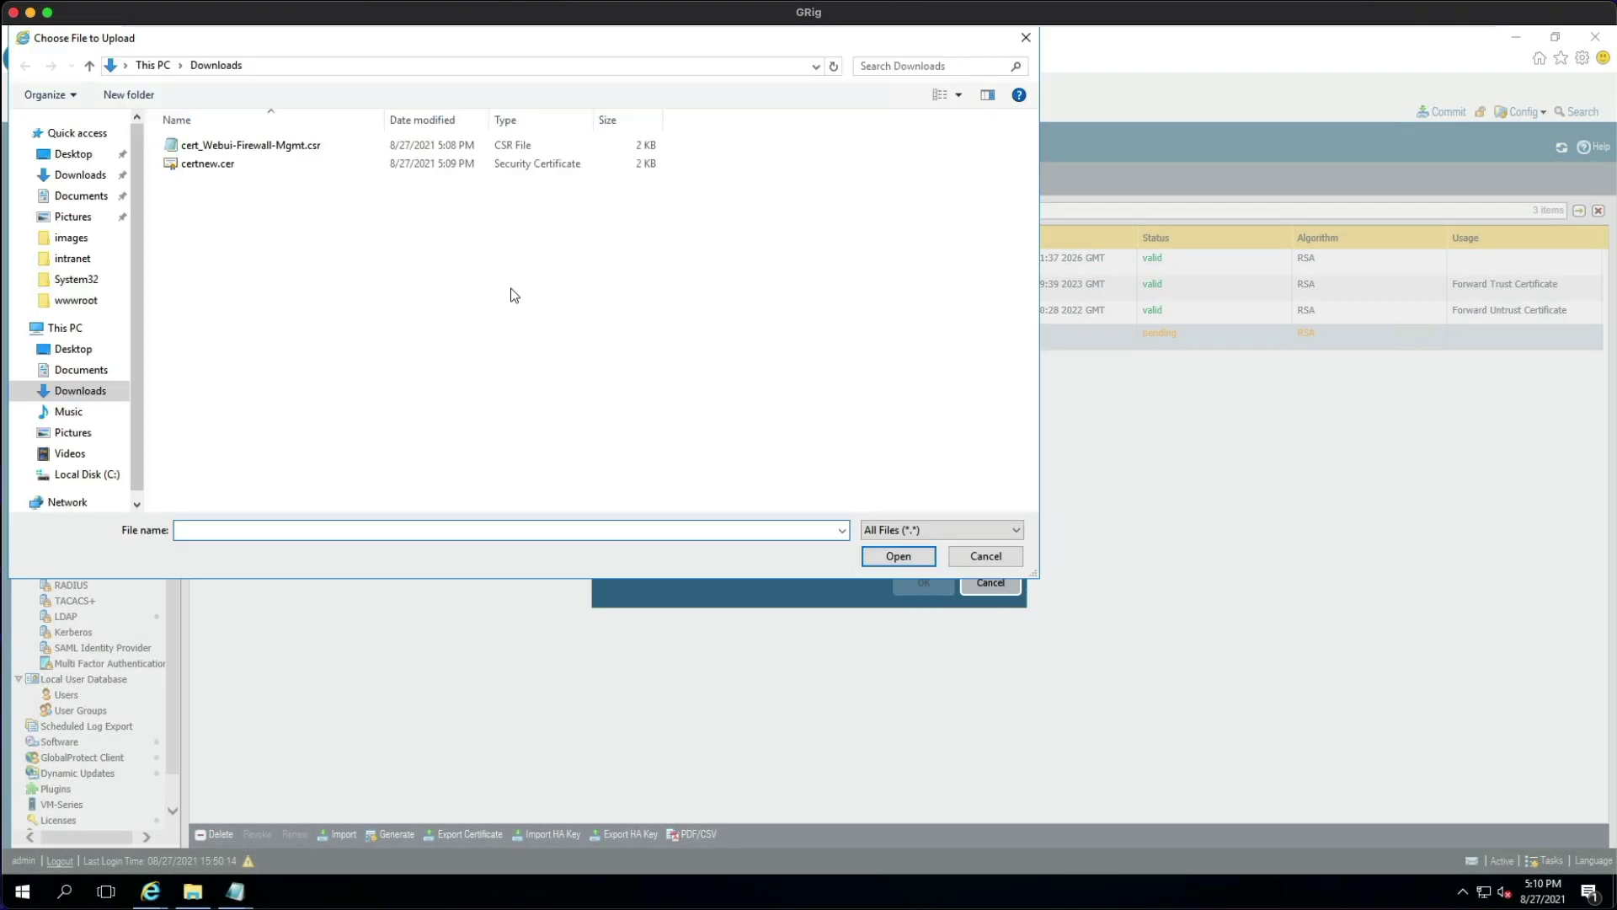
pyautogui.click(202, 166)
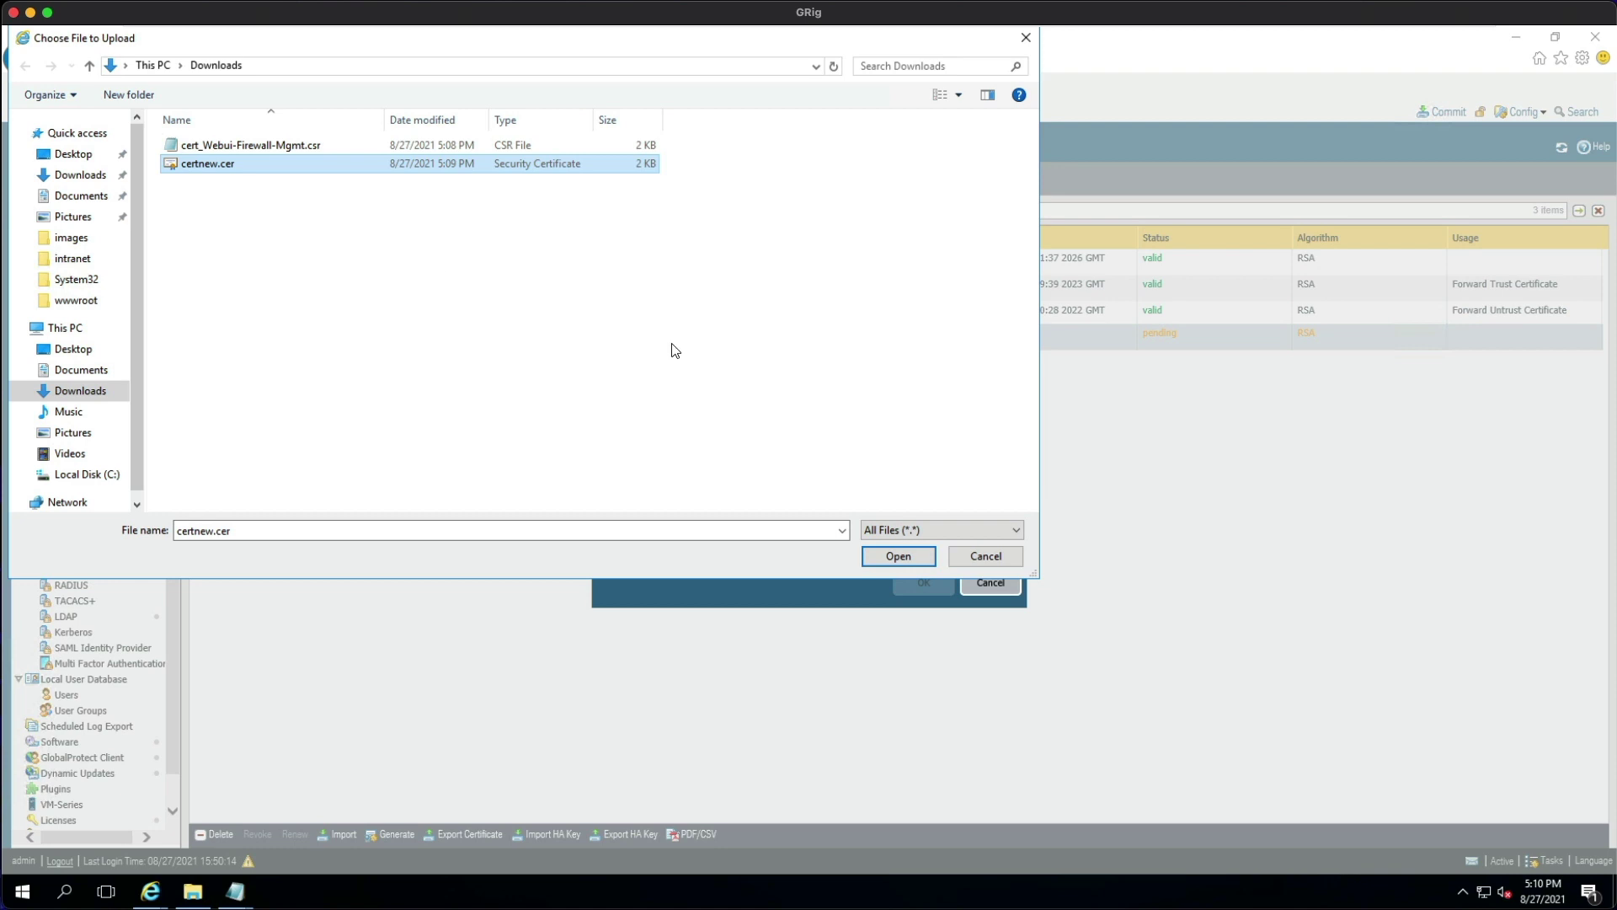
pyautogui.click(898, 556)
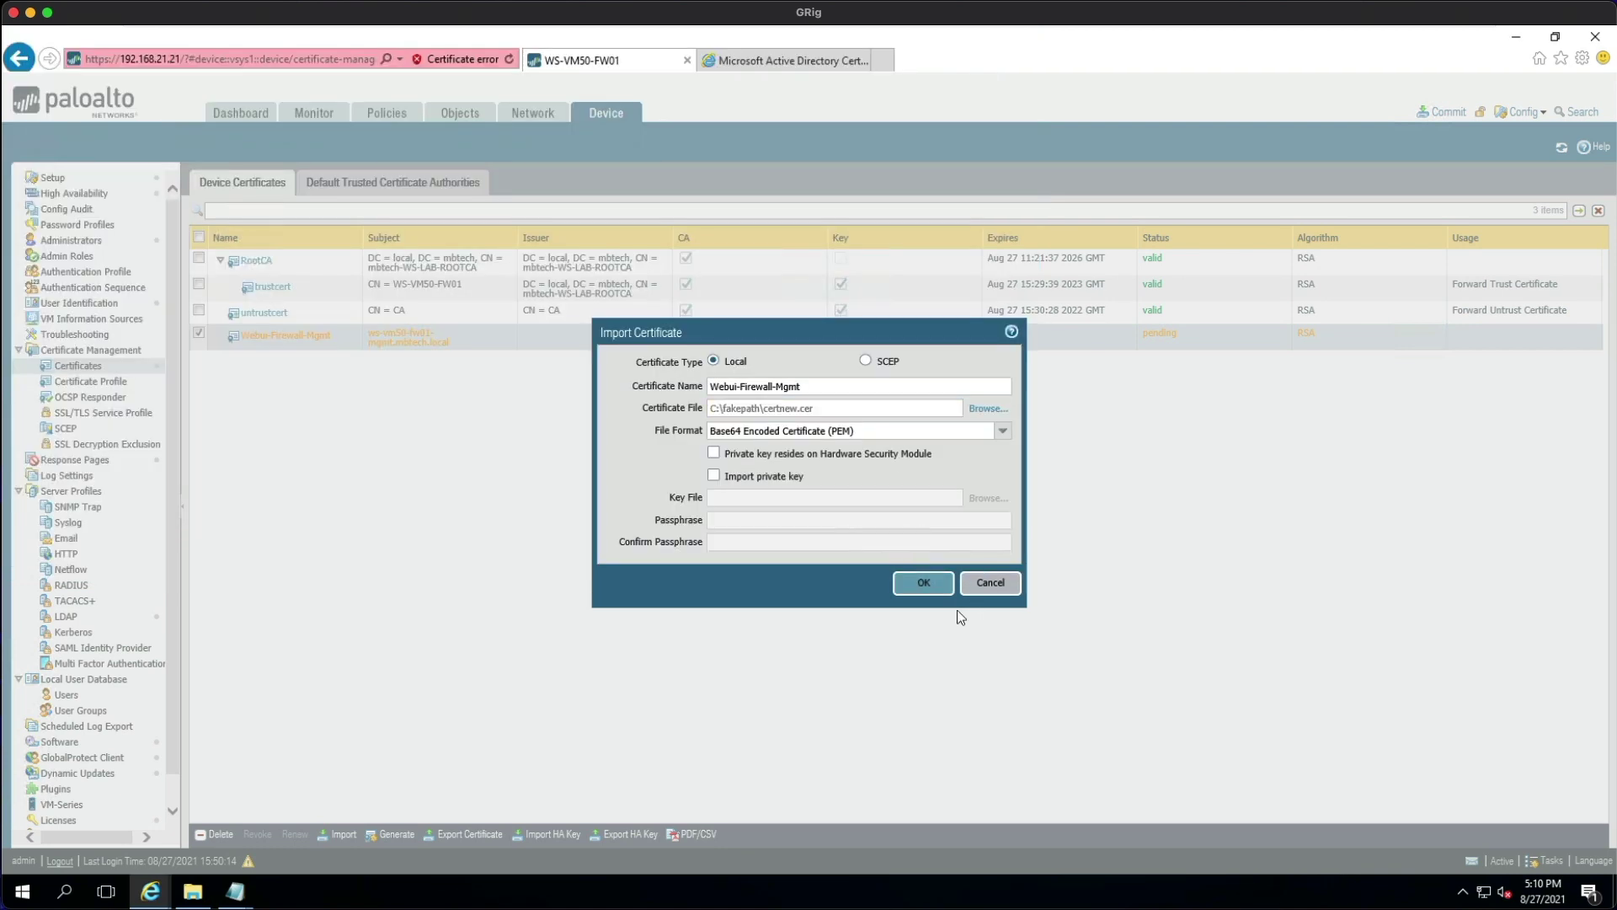
pyautogui.click(919, 582)
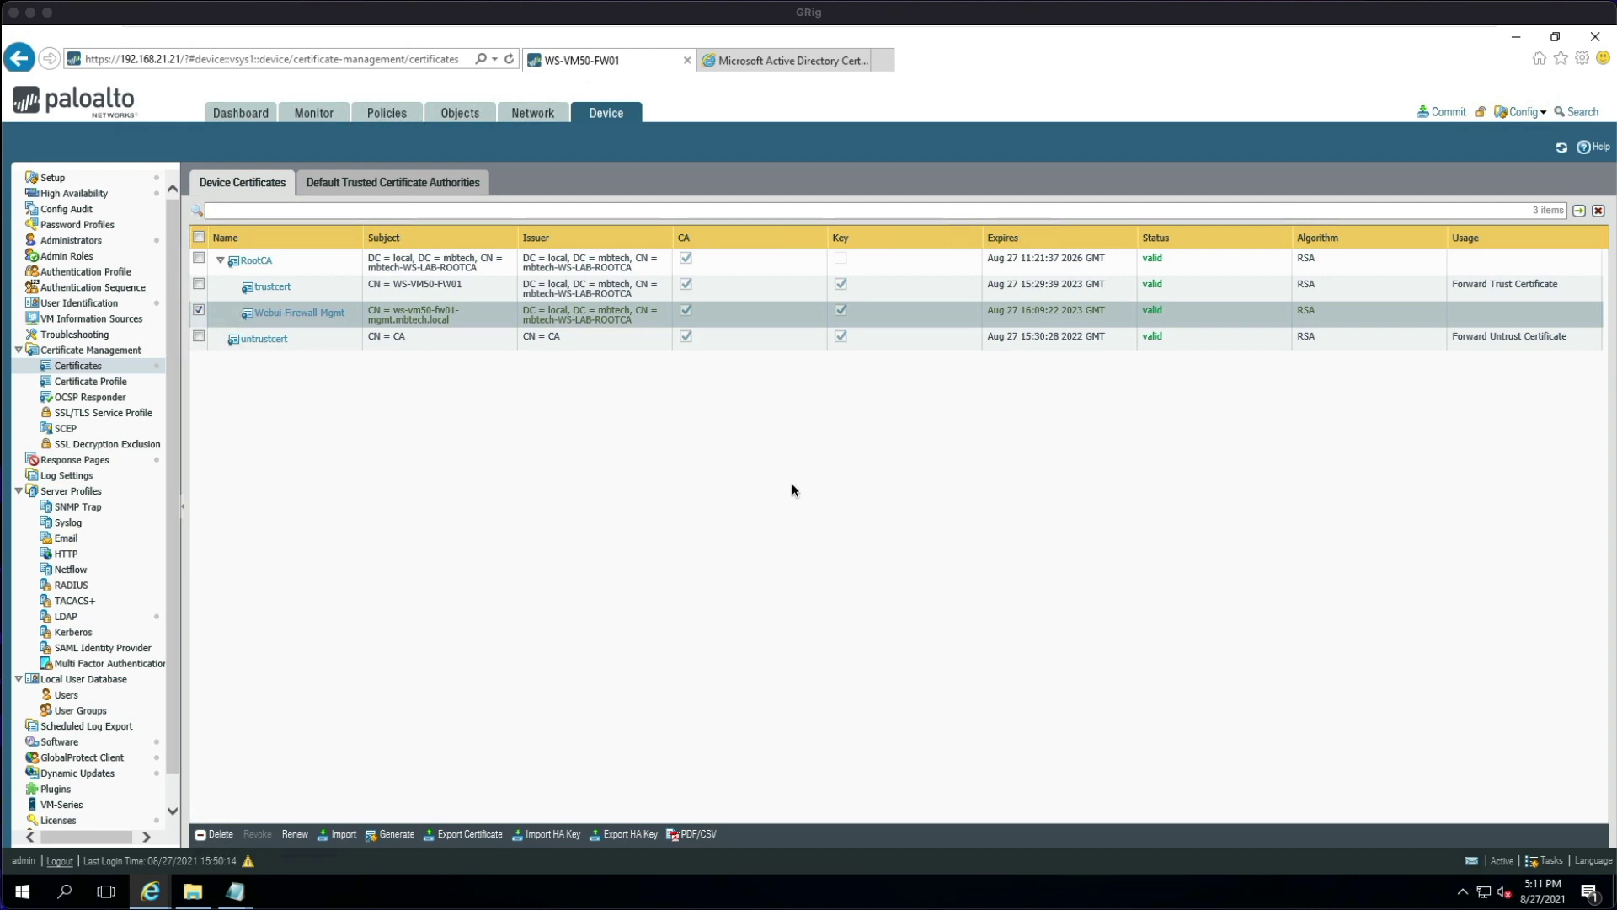
# Add SSL/TLS service profile WebUI-mgmt-Cert-SP using the Webui-Firewall-Mgmt certificate
pyautogui.click(103, 421)
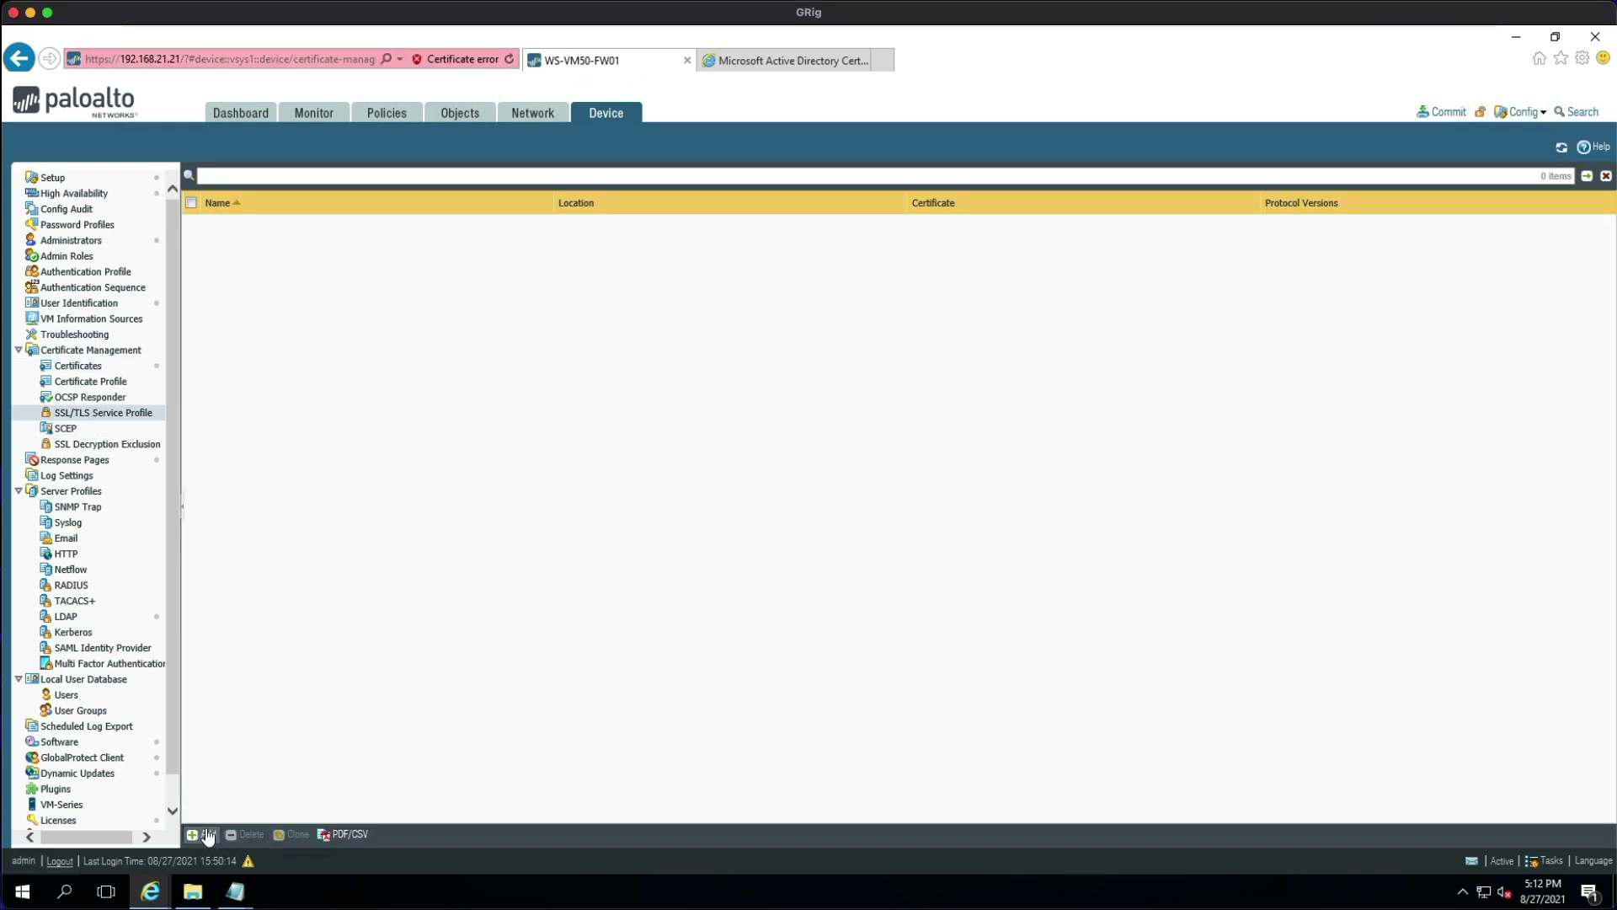
pyautogui.click(208, 836)
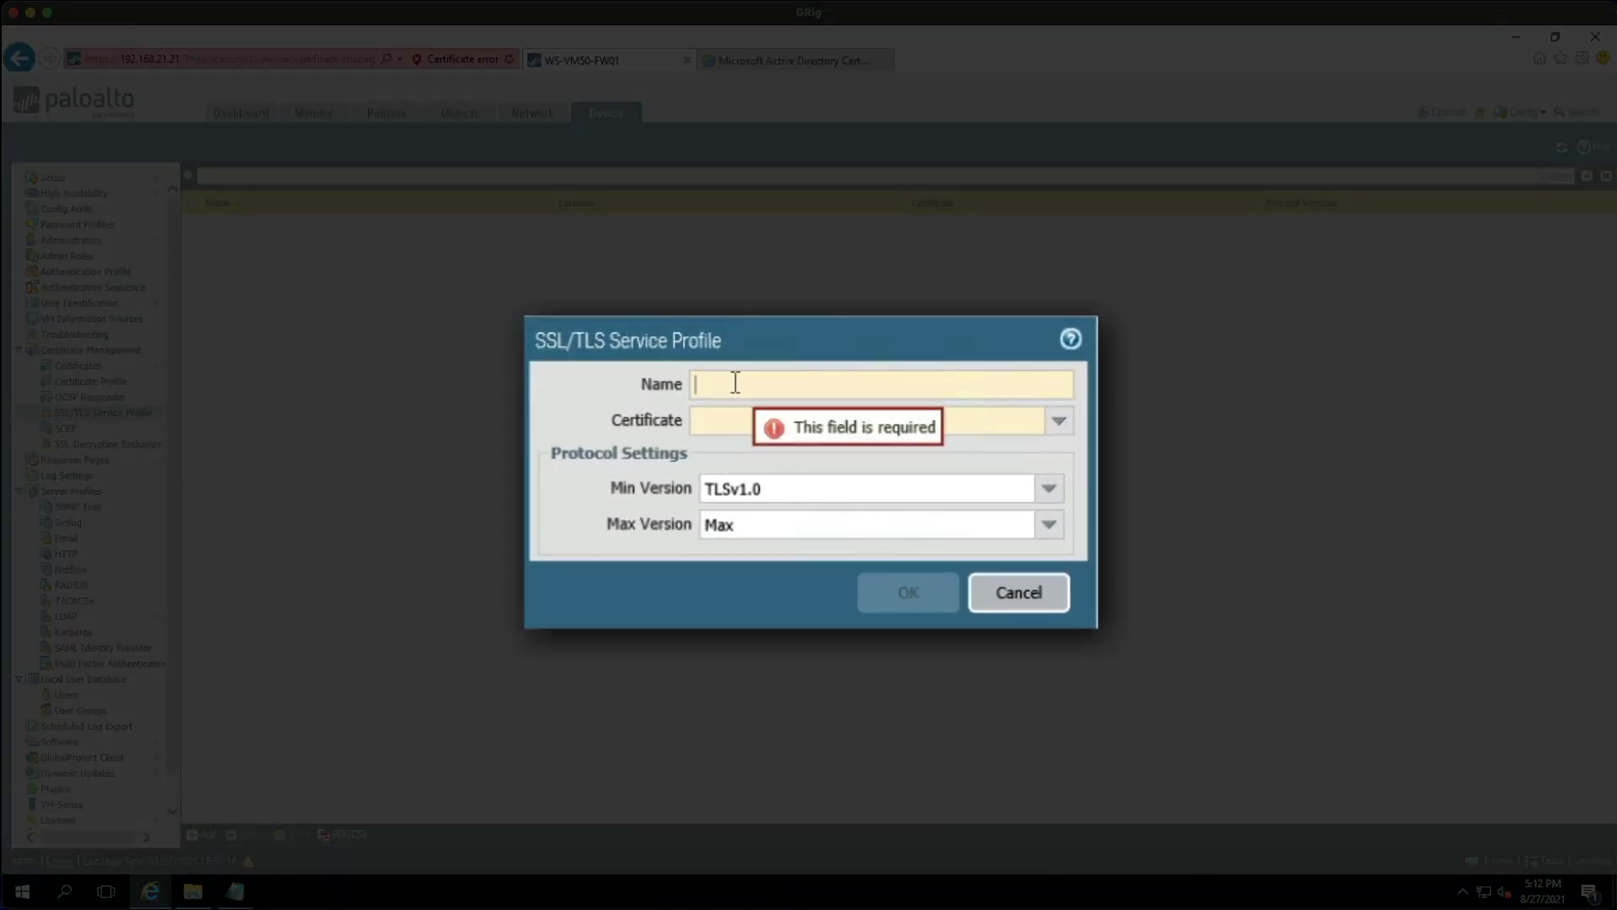
pyautogui.write('Web')
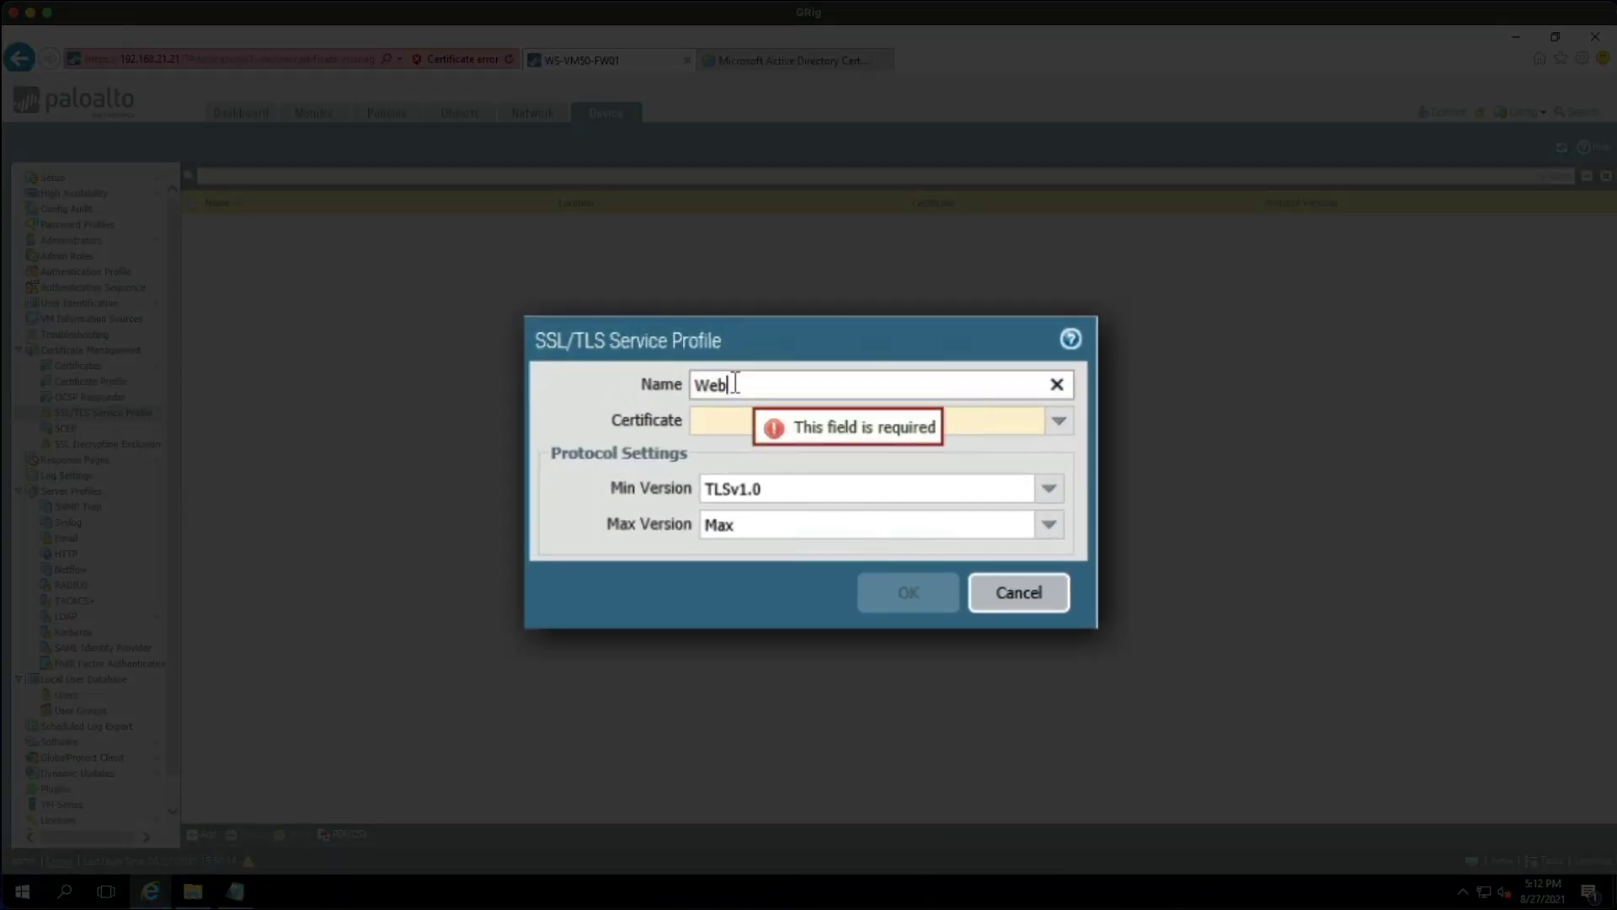
pyautogui.write('UI-')
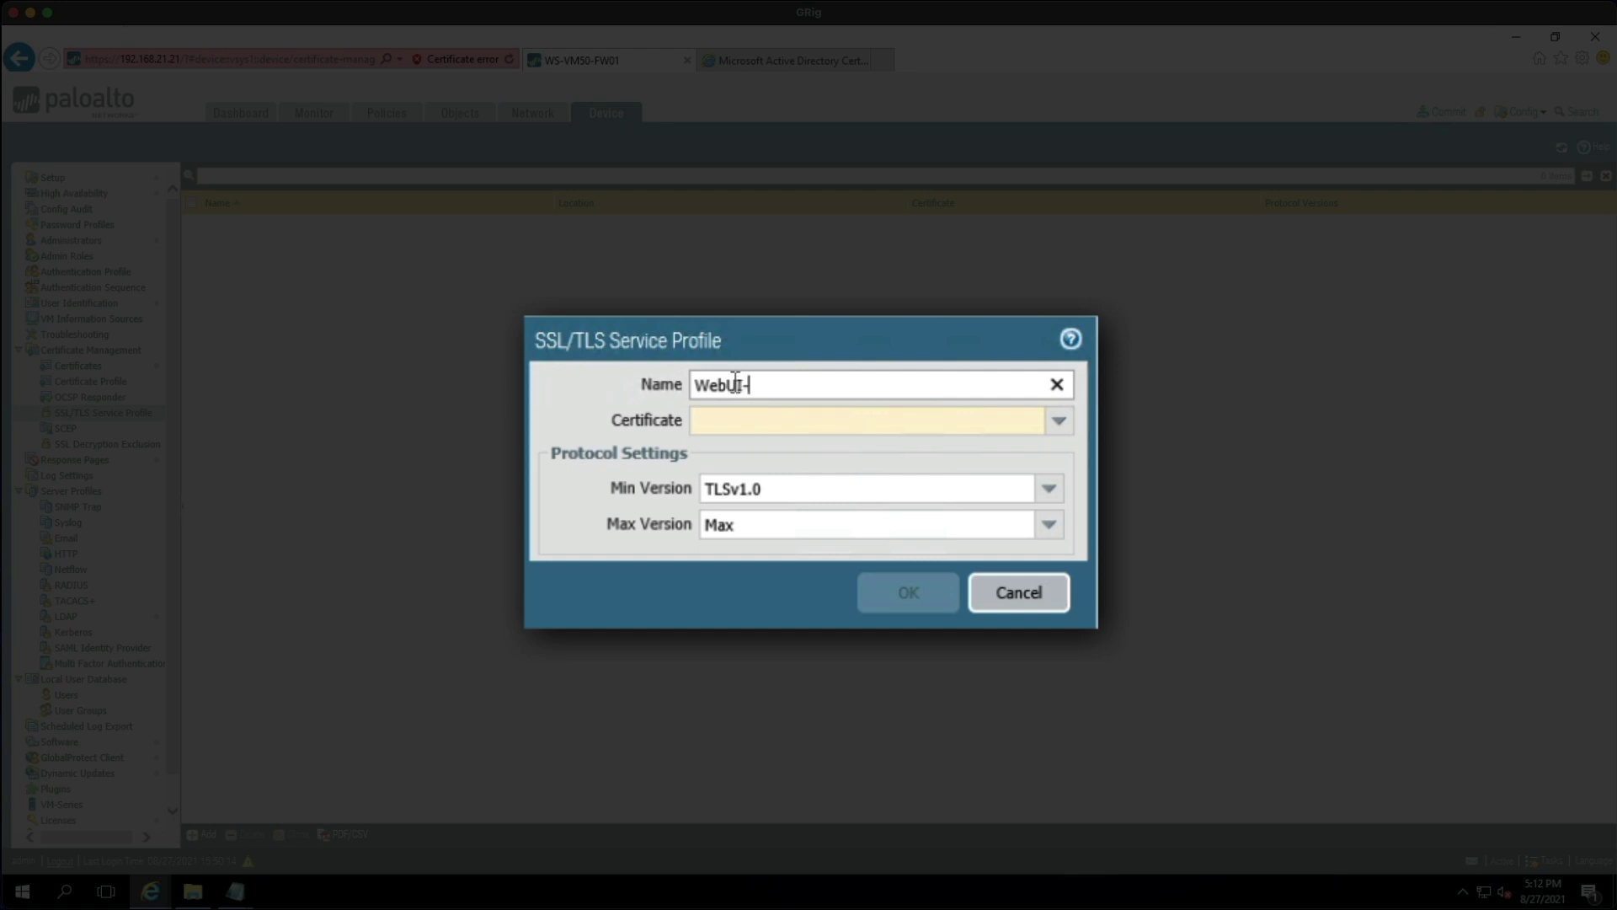
pyautogui.write('mgmt-Cert-SP')
pyautogui.click(1068, 427)
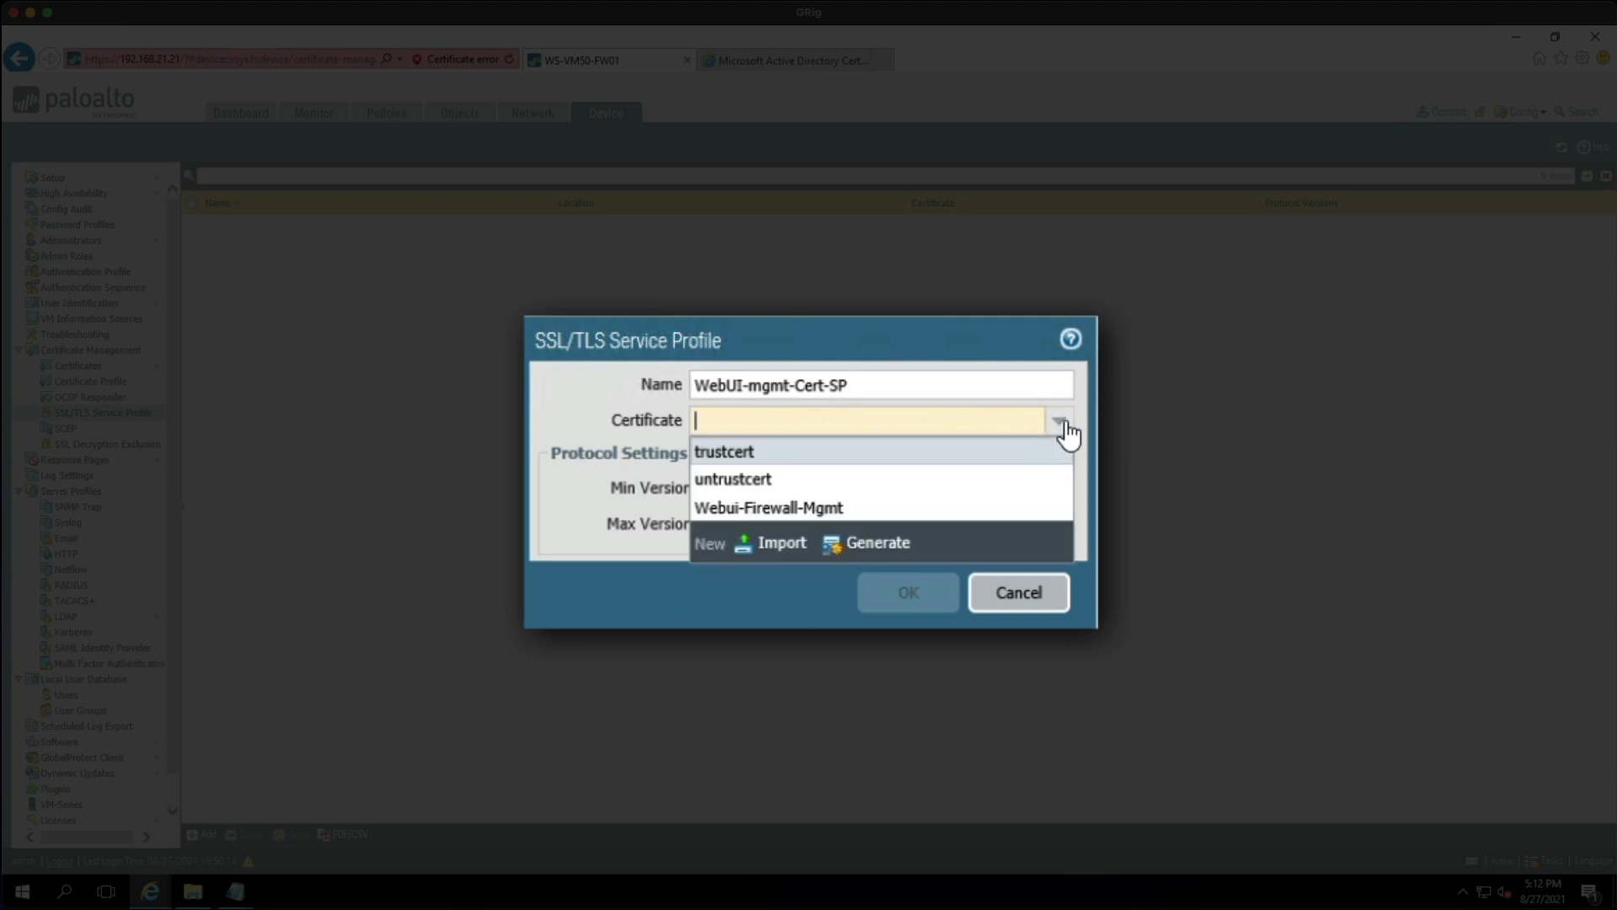
pyautogui.click(819, 510)
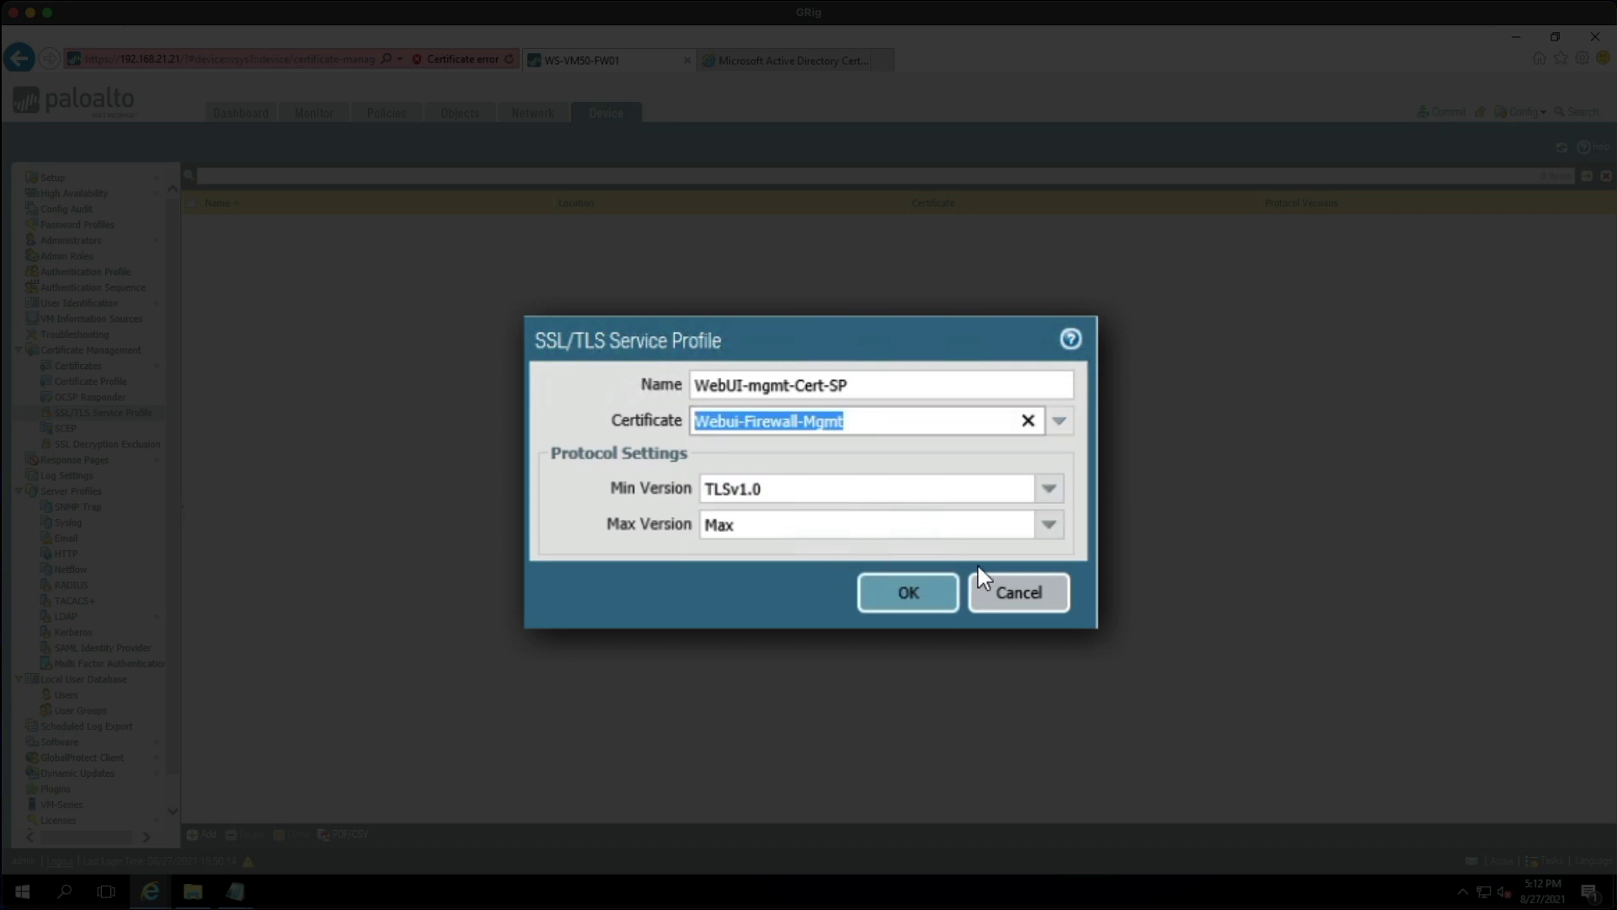
pyautogui.click(918, 594)
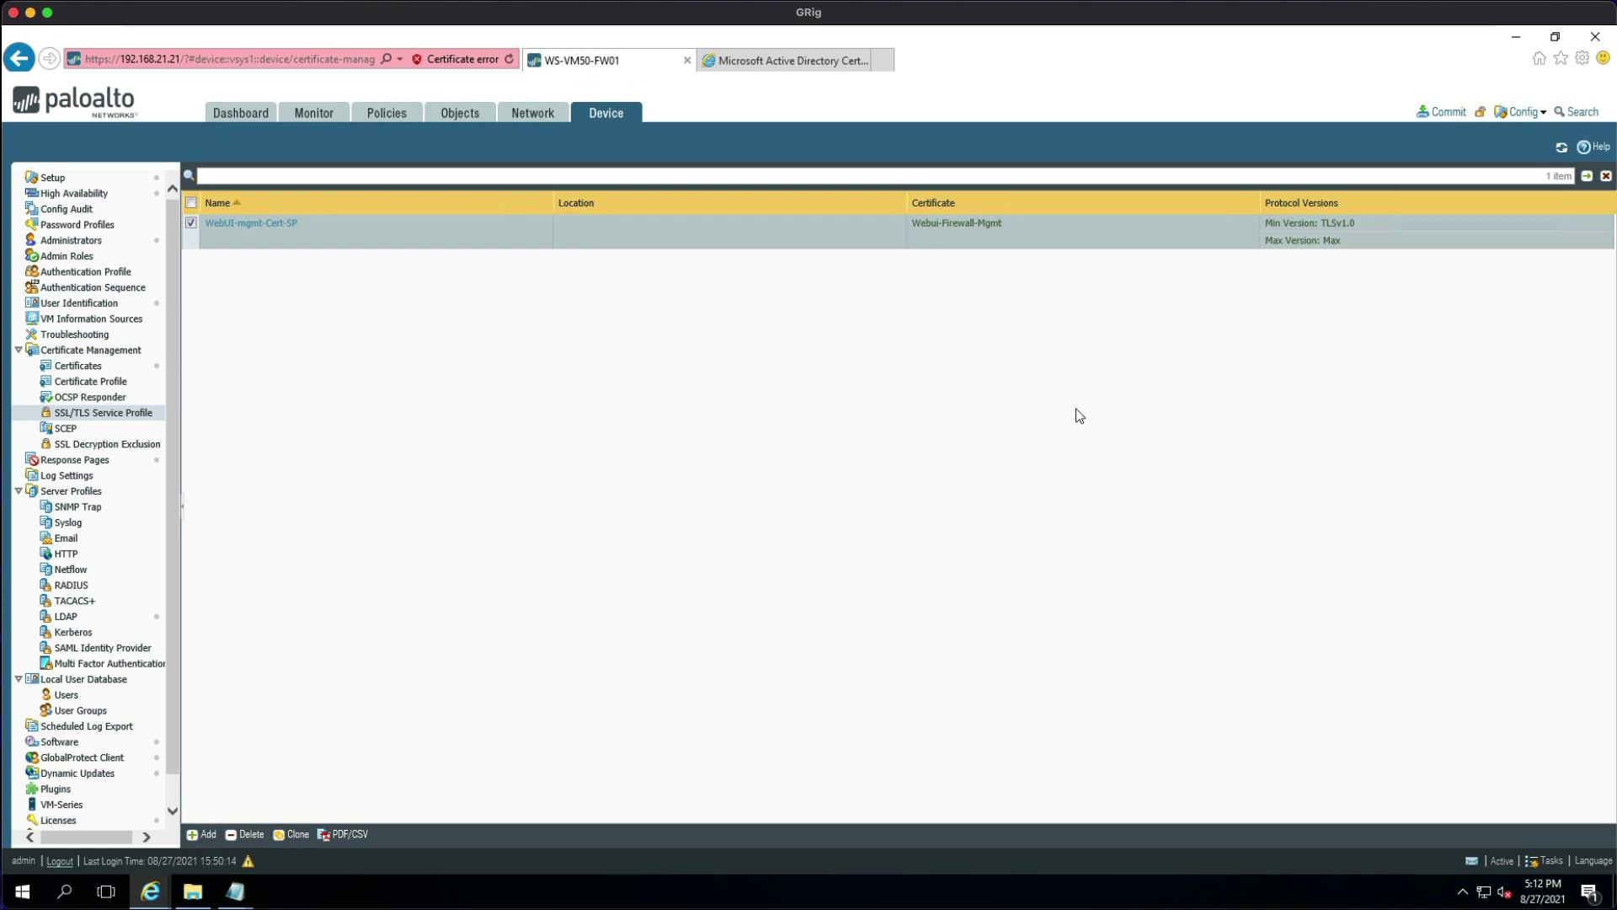
# In Device > Setup > Management General Settings, set SSL/TLS Service Profile to WebUI-mgmt-Cert-SP
pyautogui.click(64, 183)
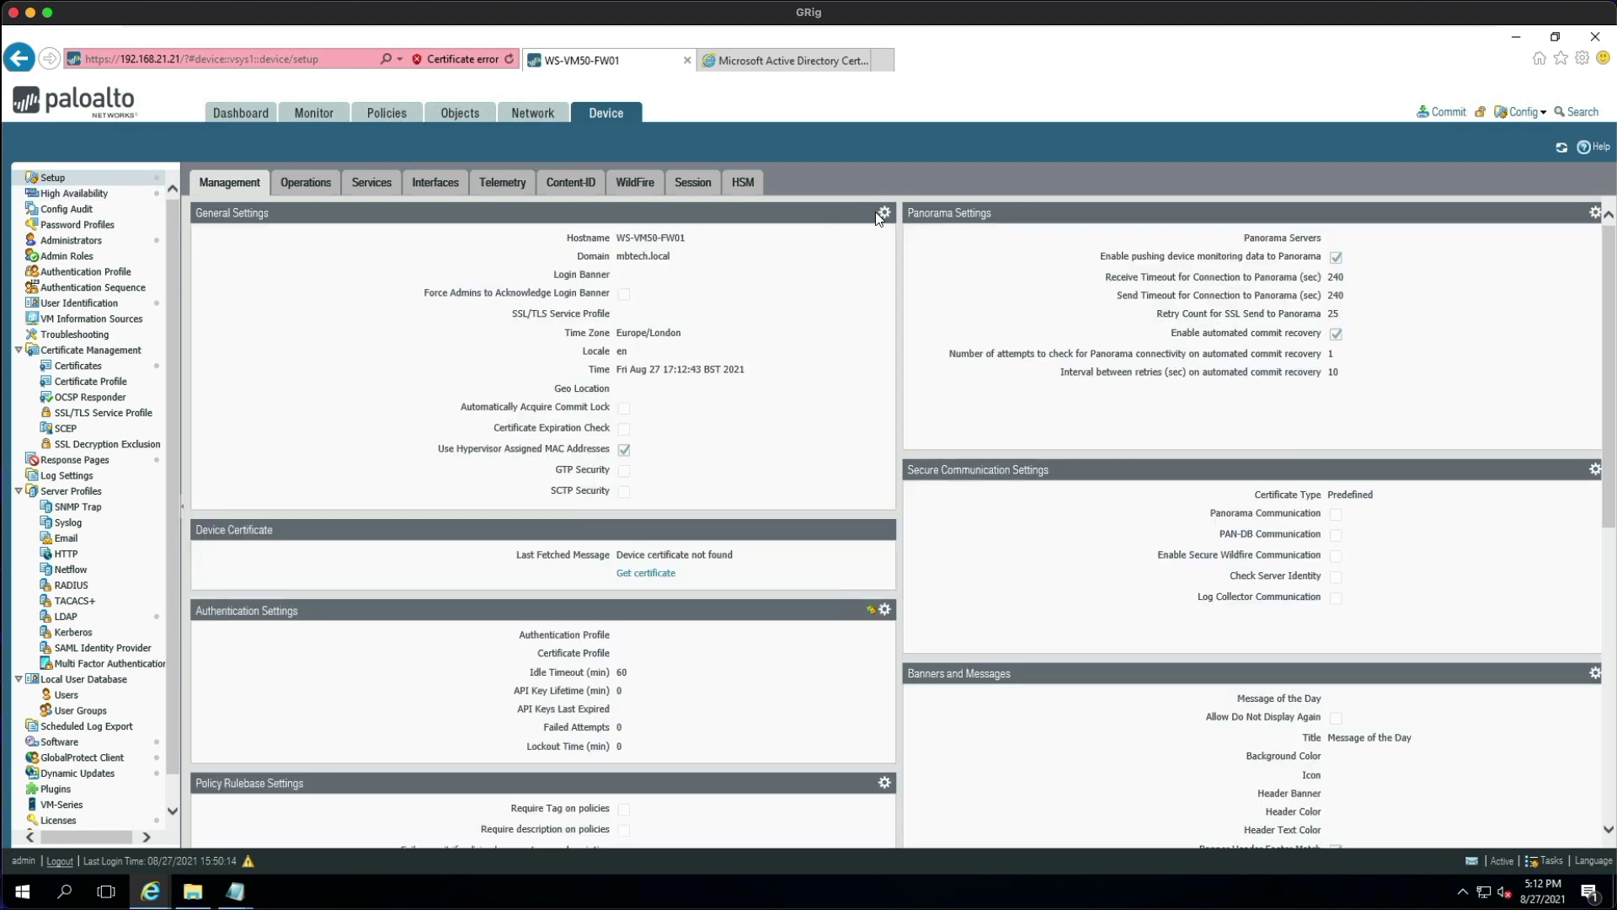
pyautogui.click(884, 214)
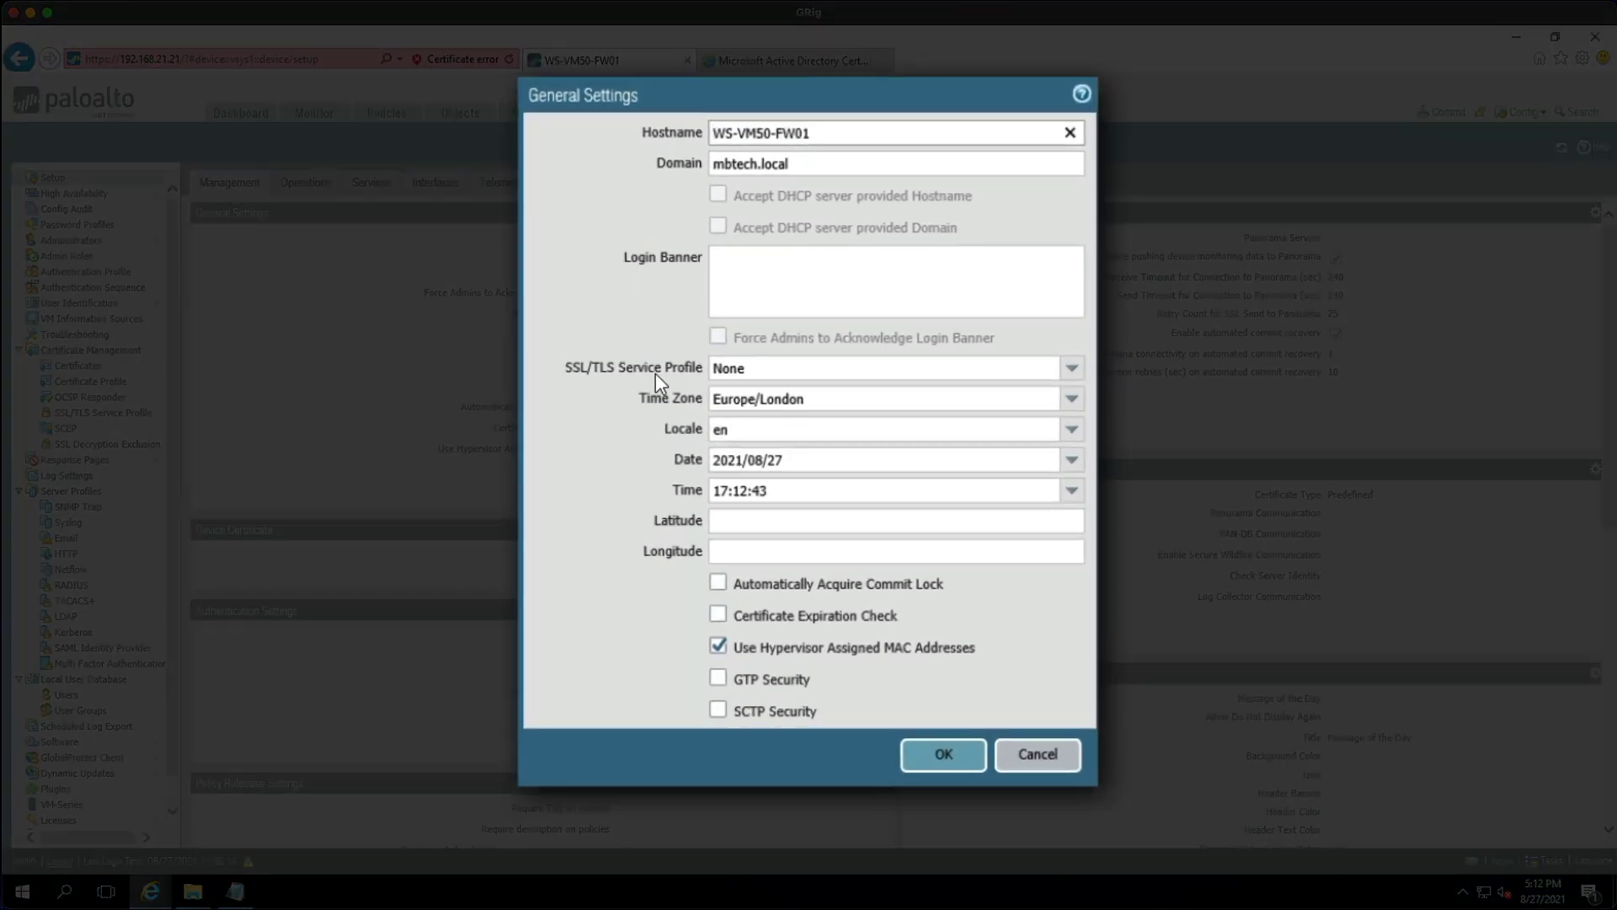
pyautogui.click(1071, 368)
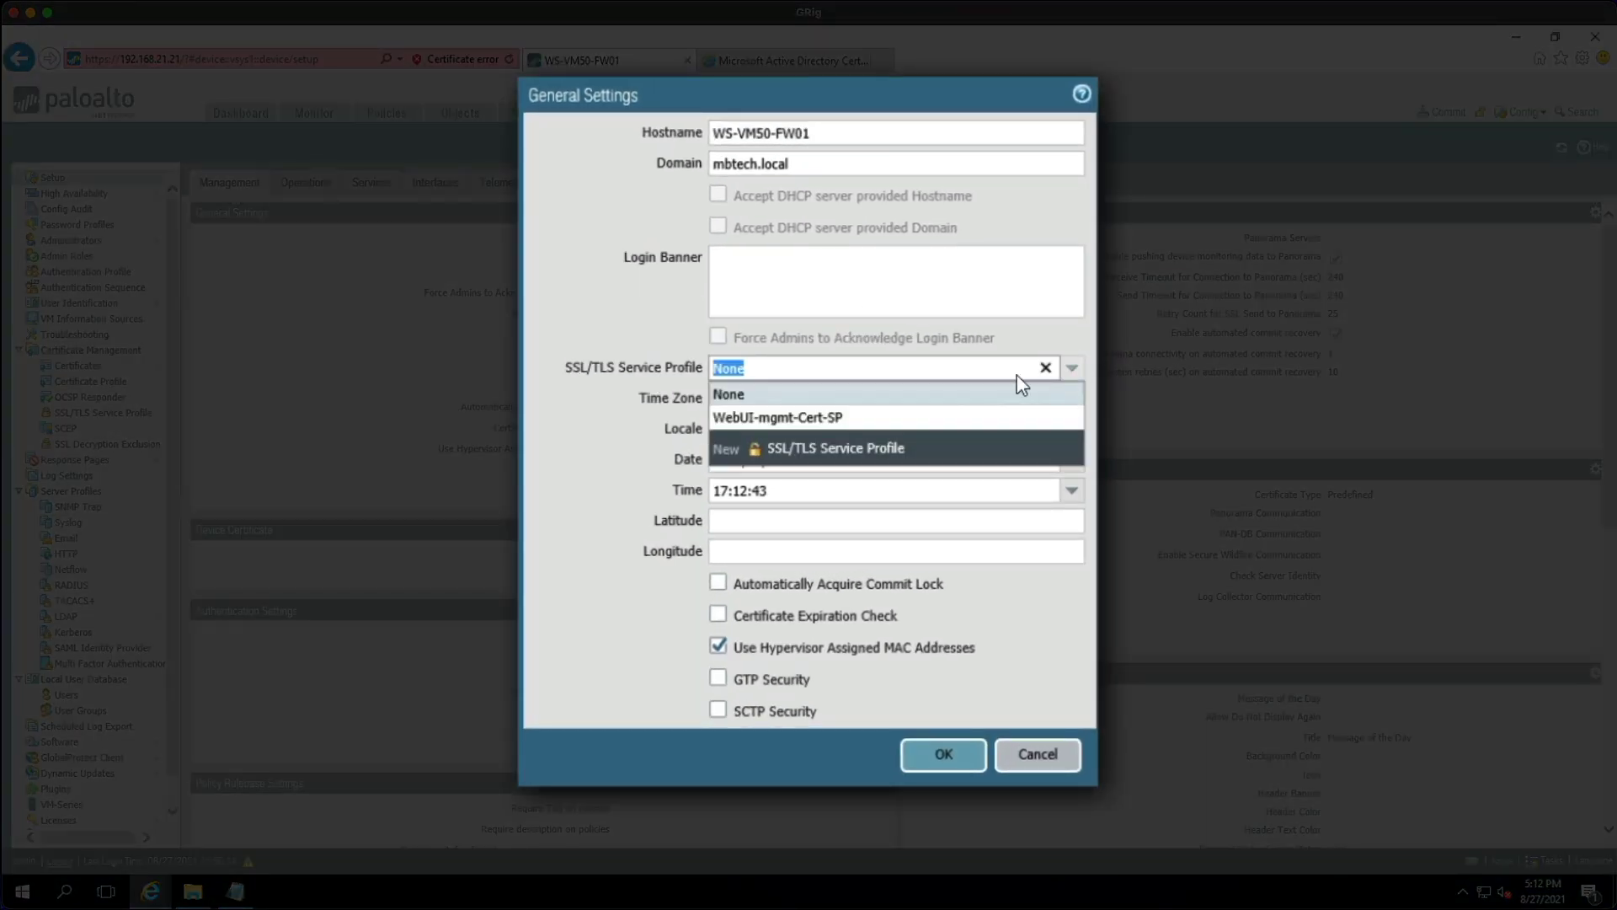
pyautogui.click(795, 422)
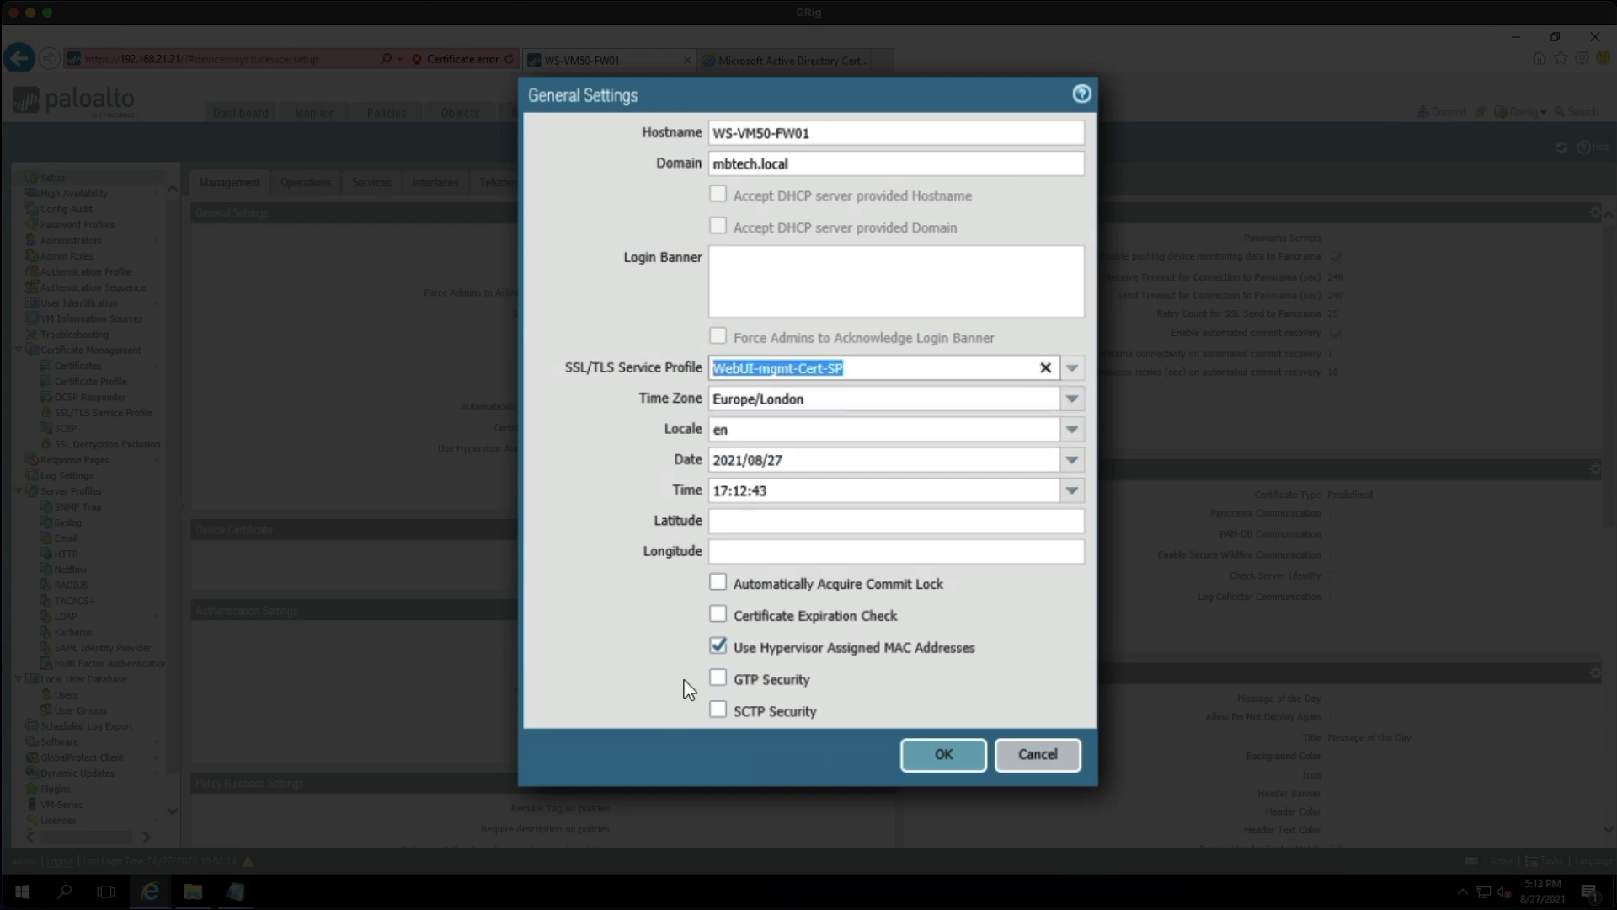
pyautogui.click(943, 754)
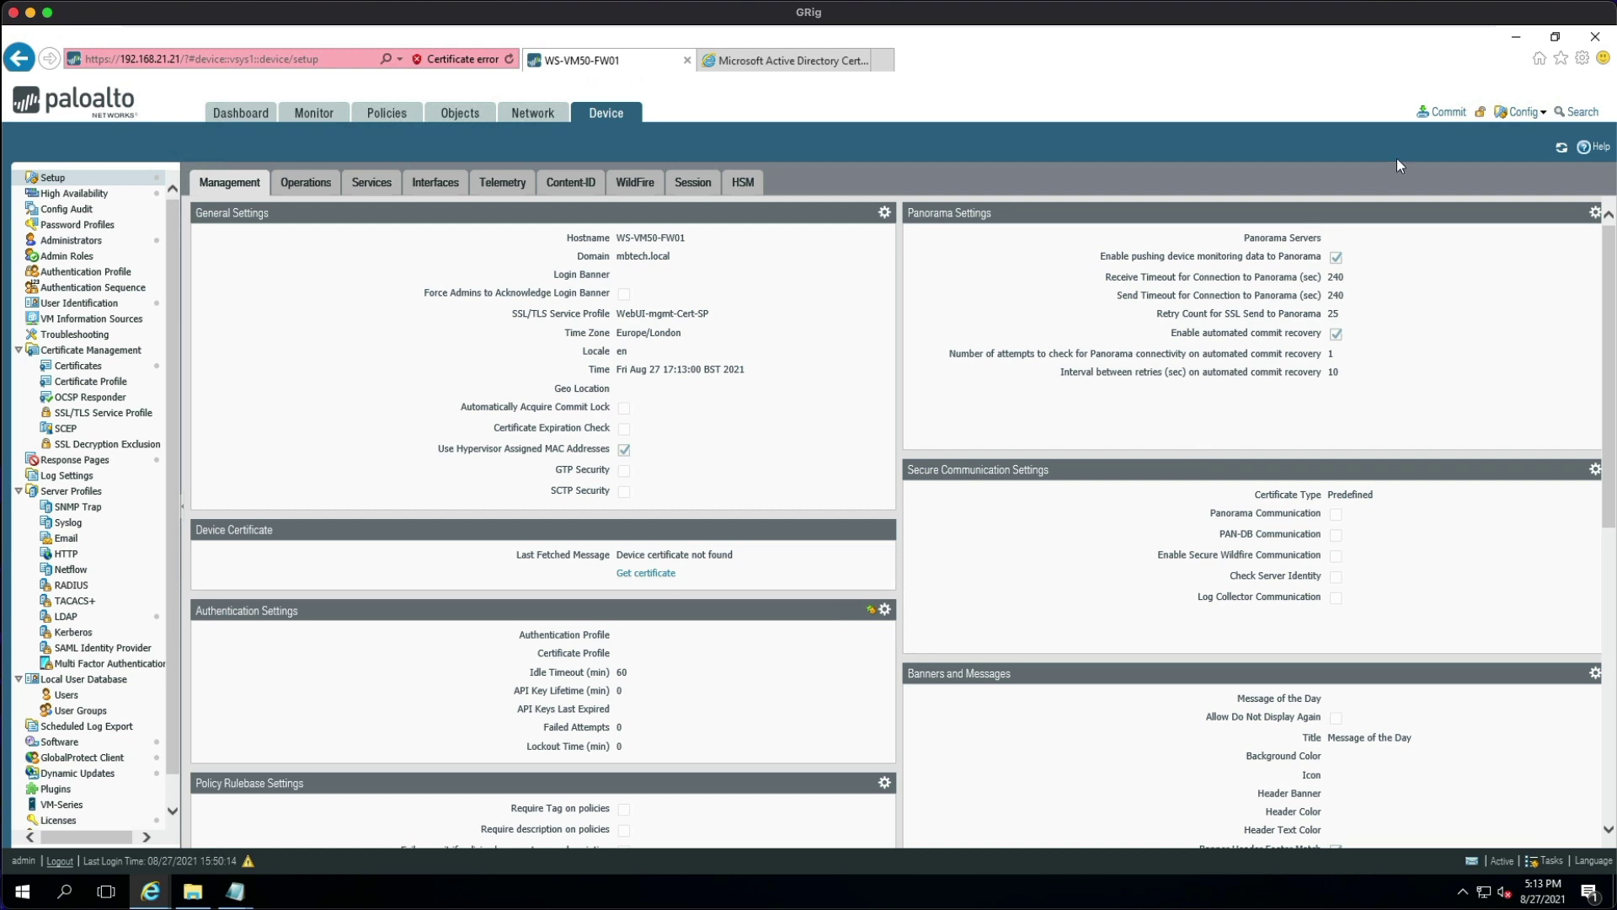
# Commit the pending changes to the firewall and reload the web interface
pyautogui.click(1444, 112)
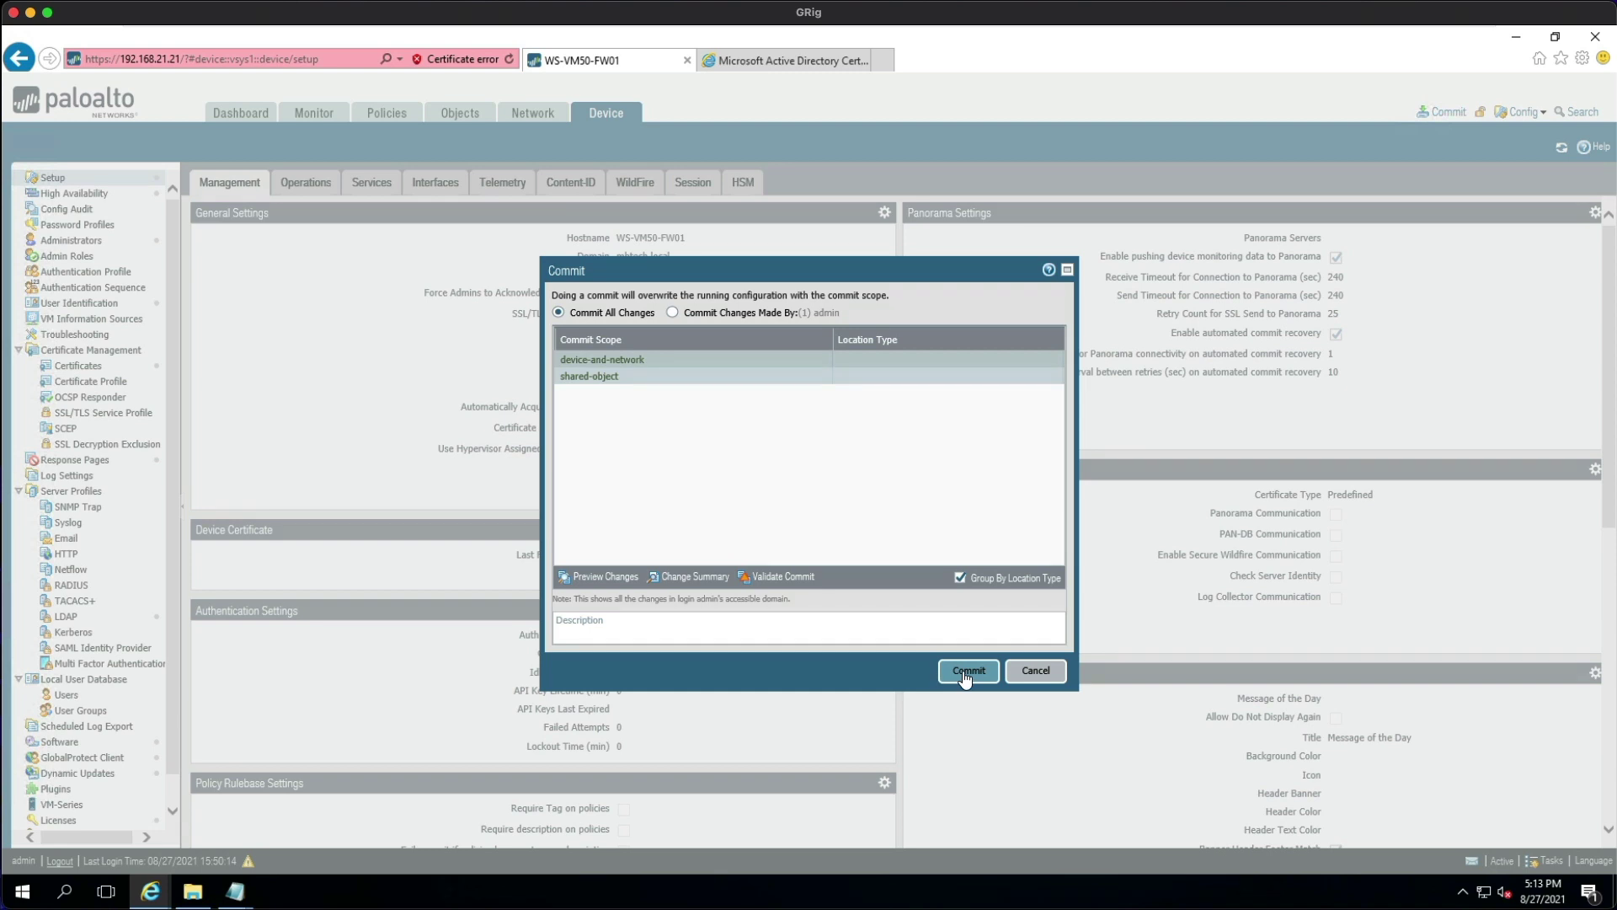
pyautogui.click(965, 672)
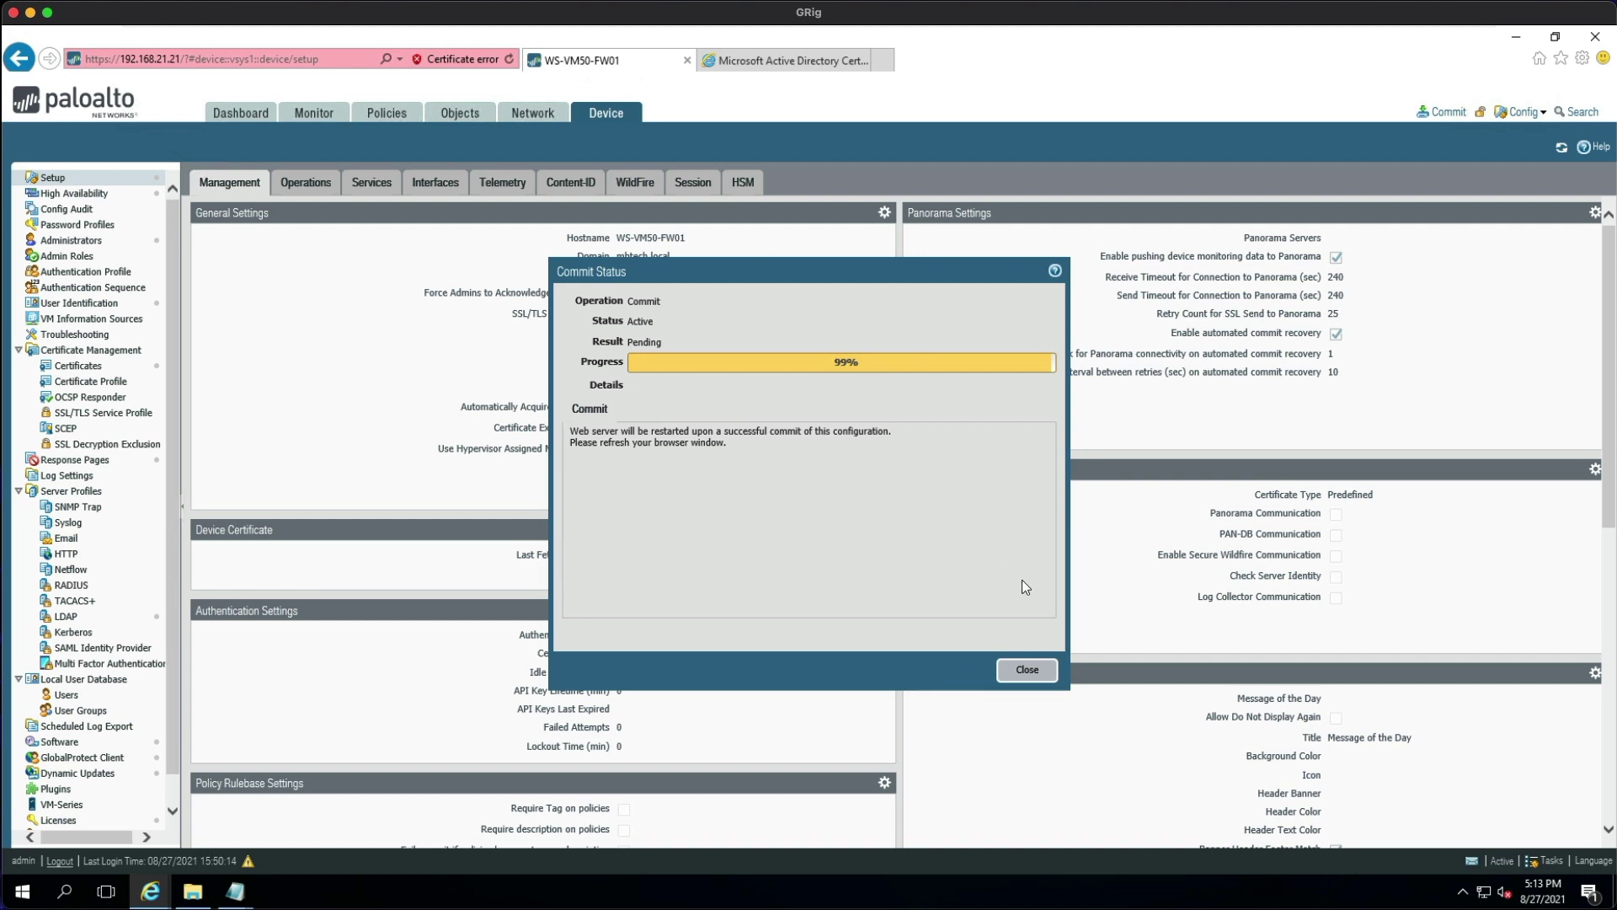
pyautogui.click(1027, 668)
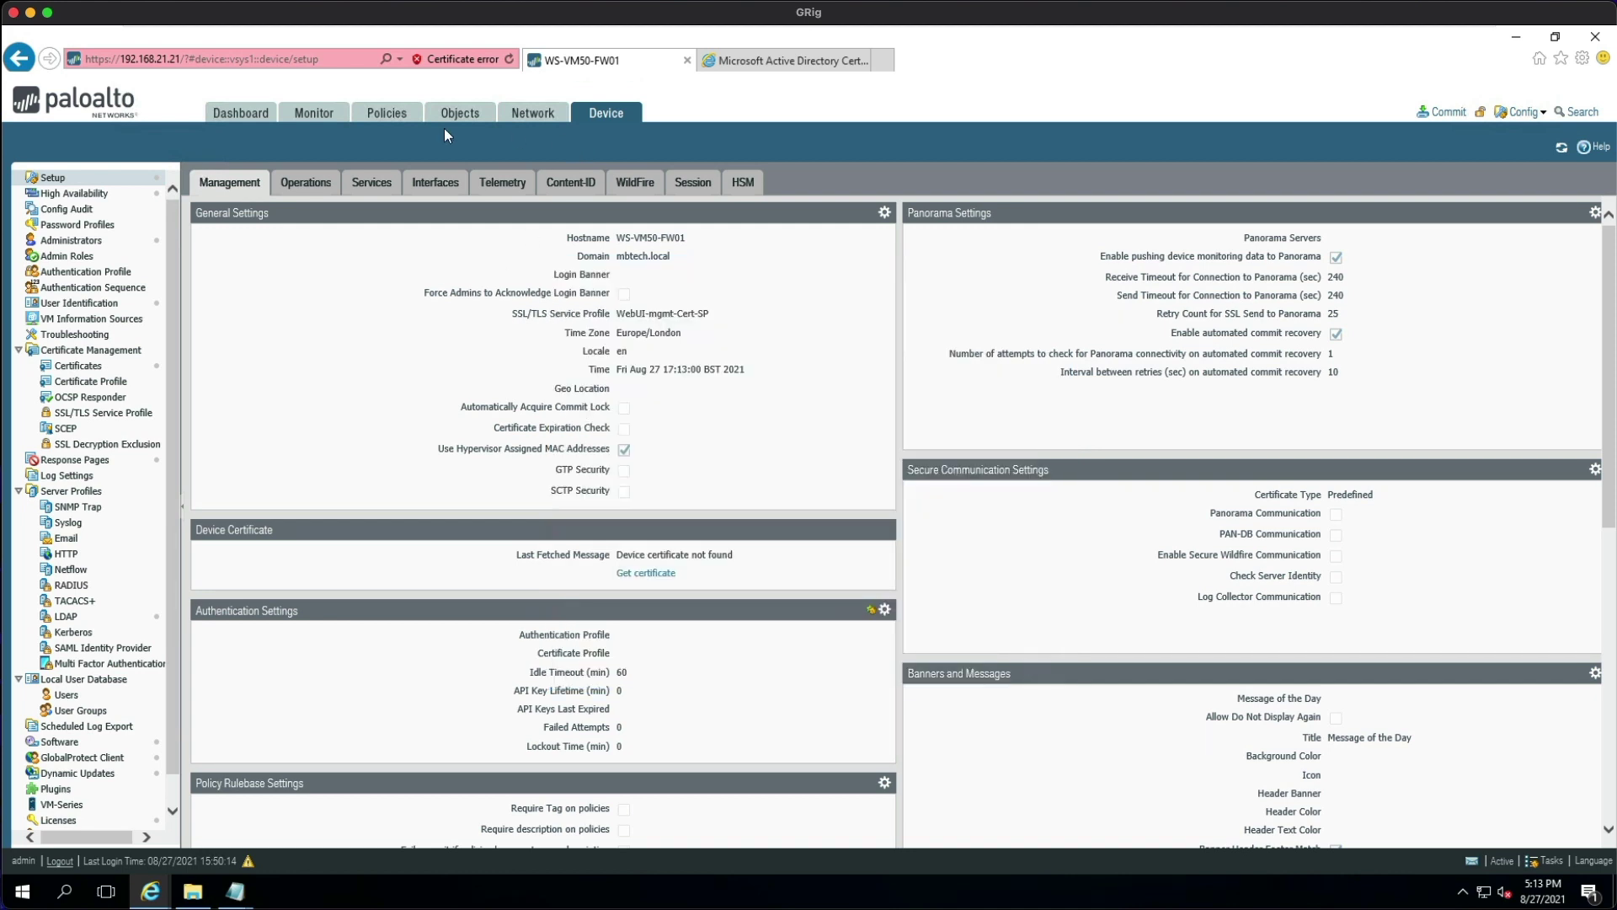
pyautogui.press('F5')
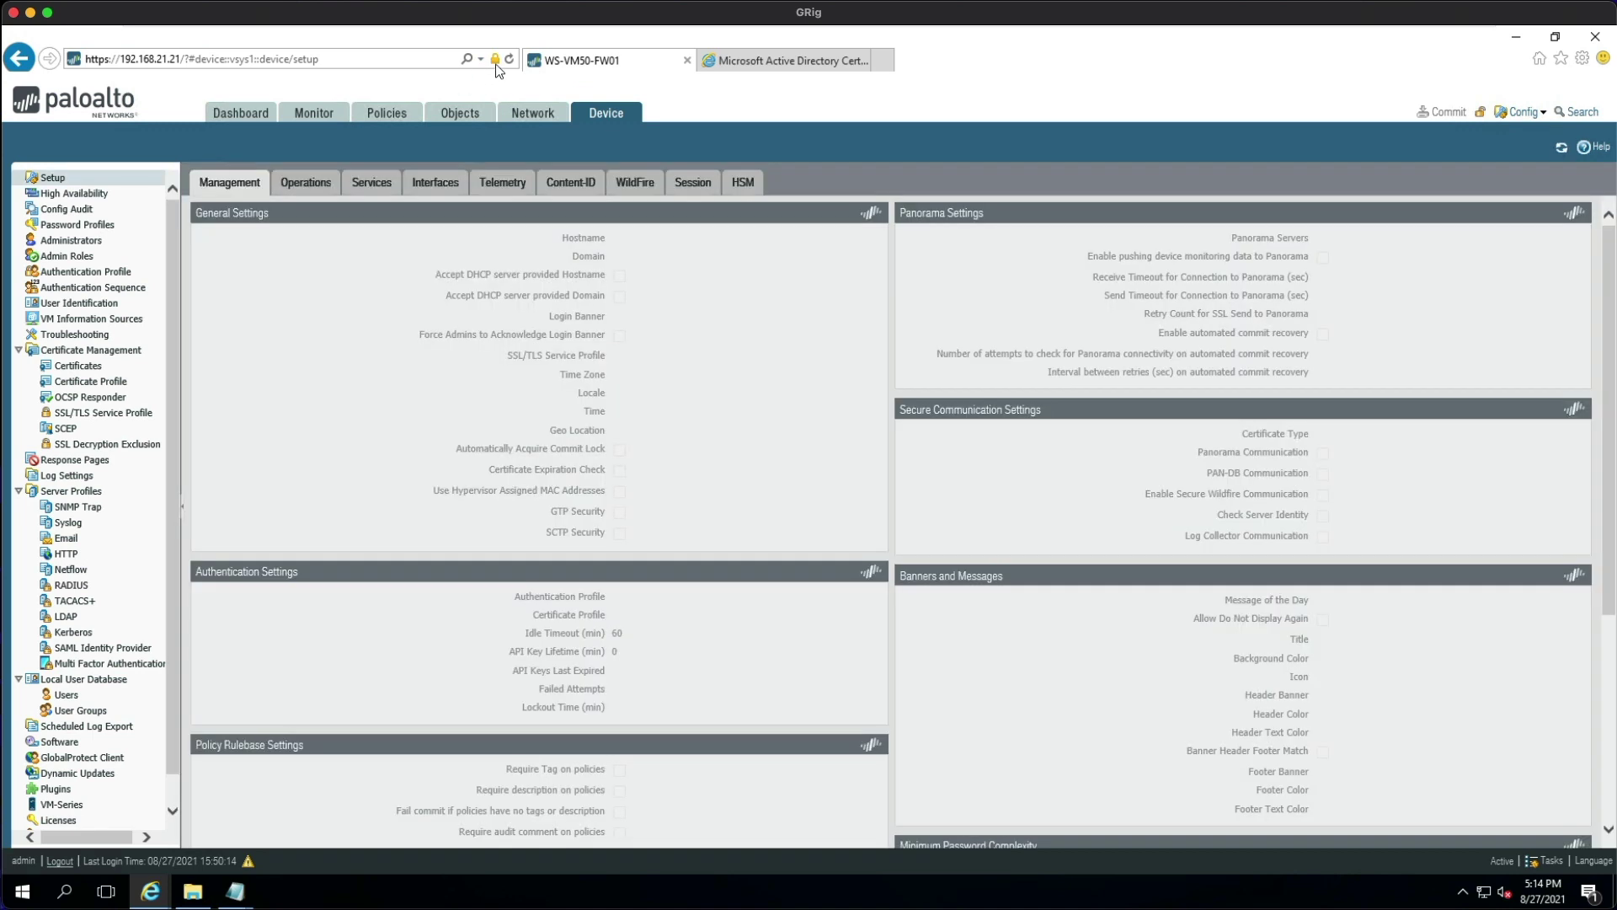
# Verify the site certificate chains to mbtech-WS-LAB-ROOTCA with OK status, and open a blank tab
pyautogui.click(495, 60)
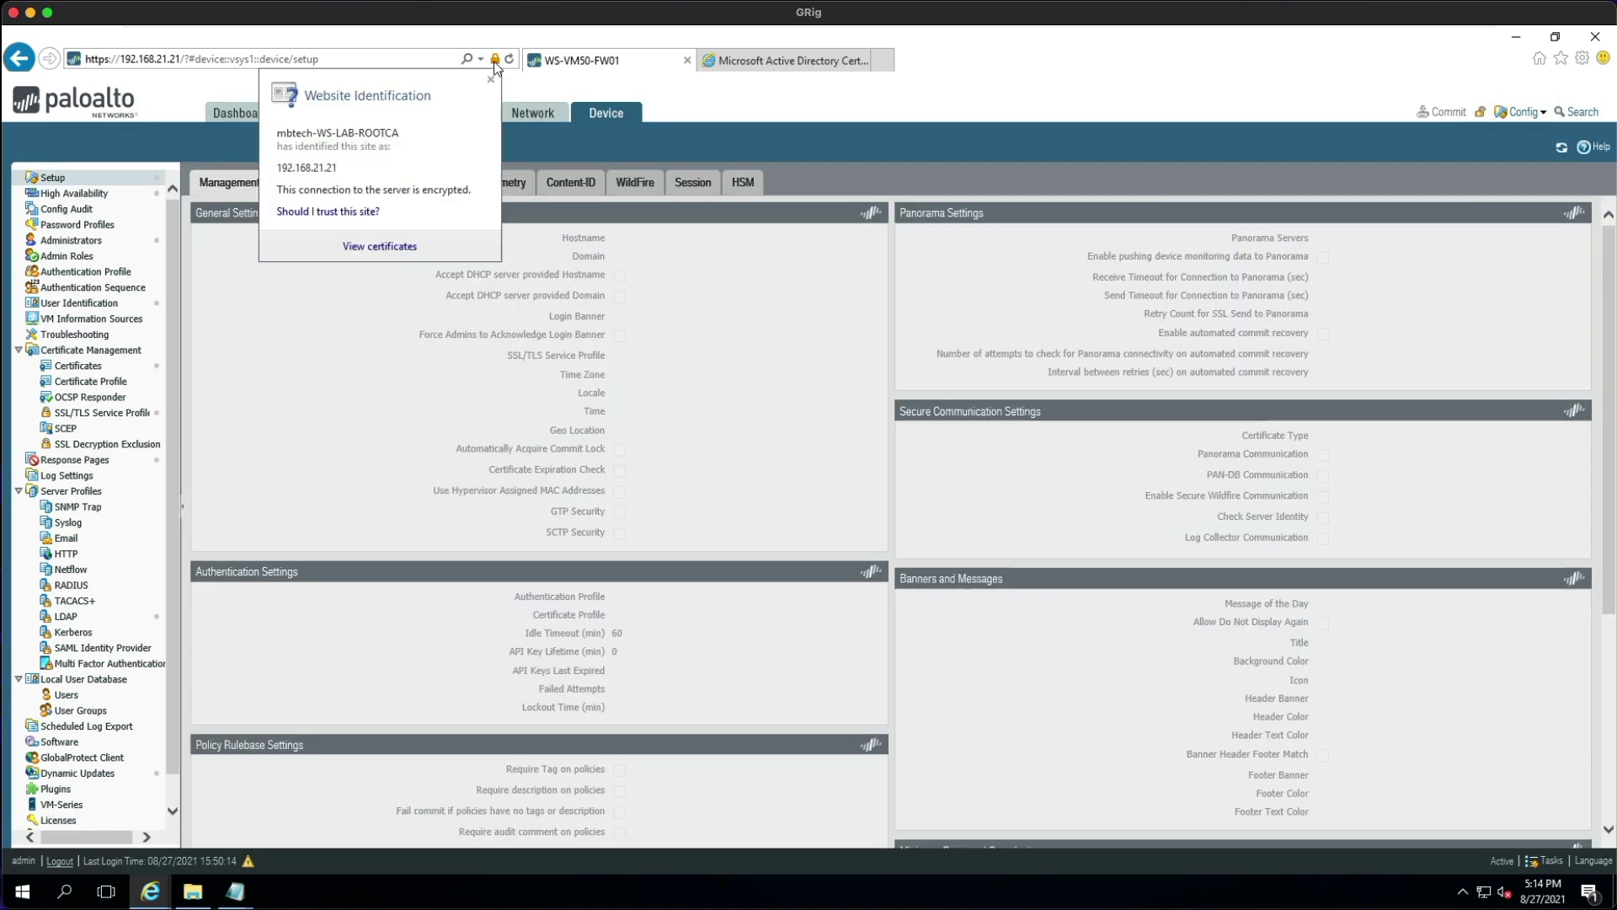
pyautogui.click(378, 246)
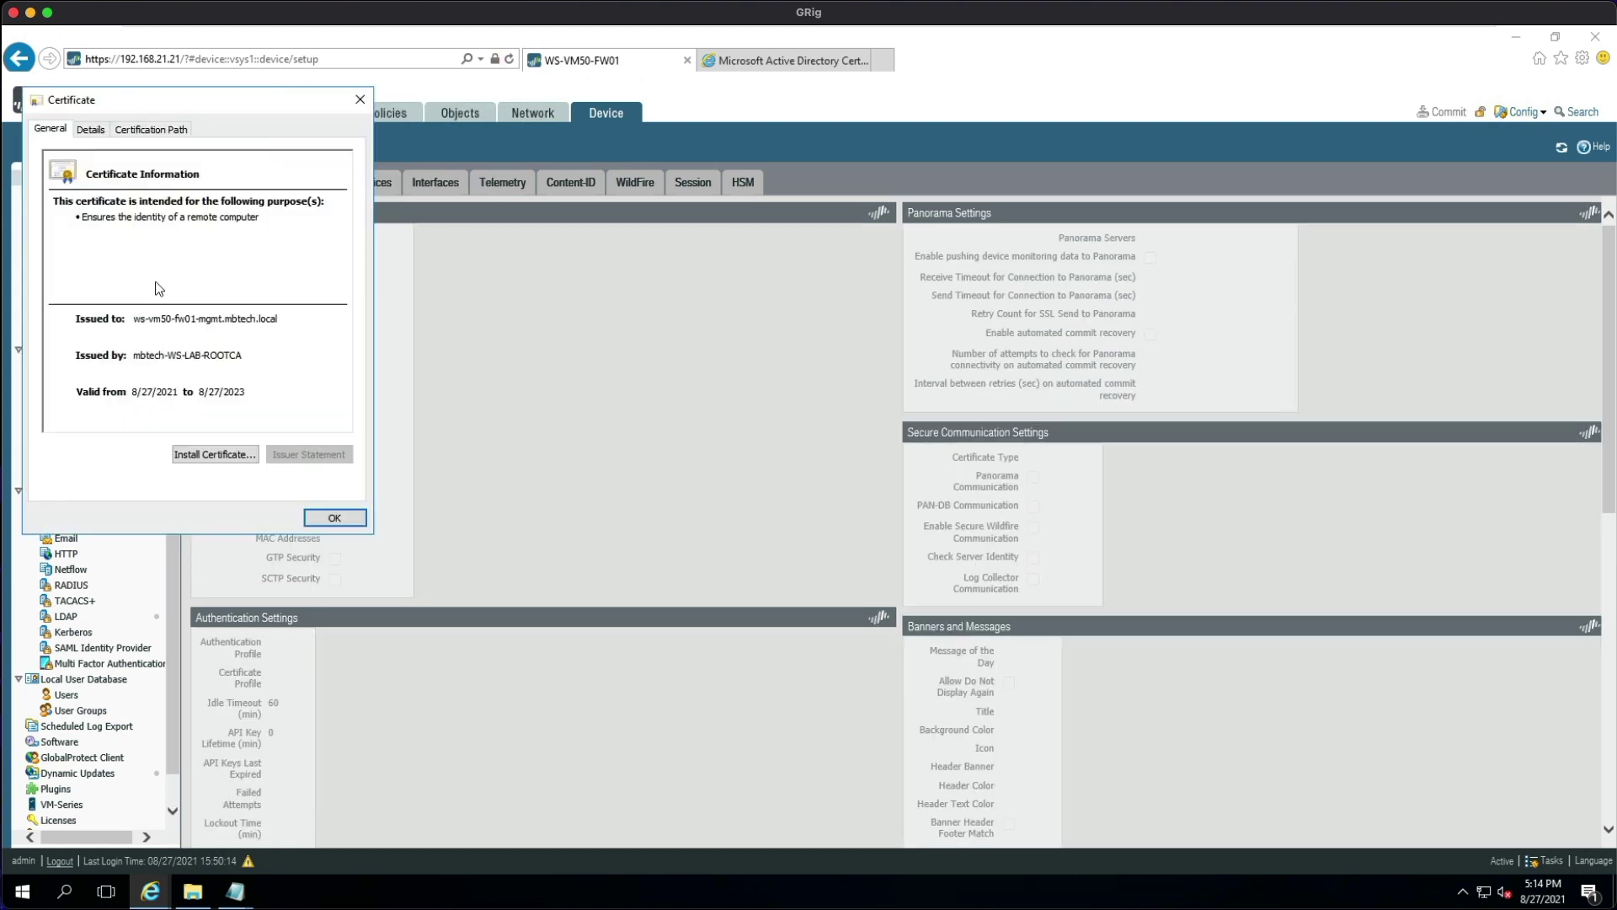
pyautogui.click(150, 130)
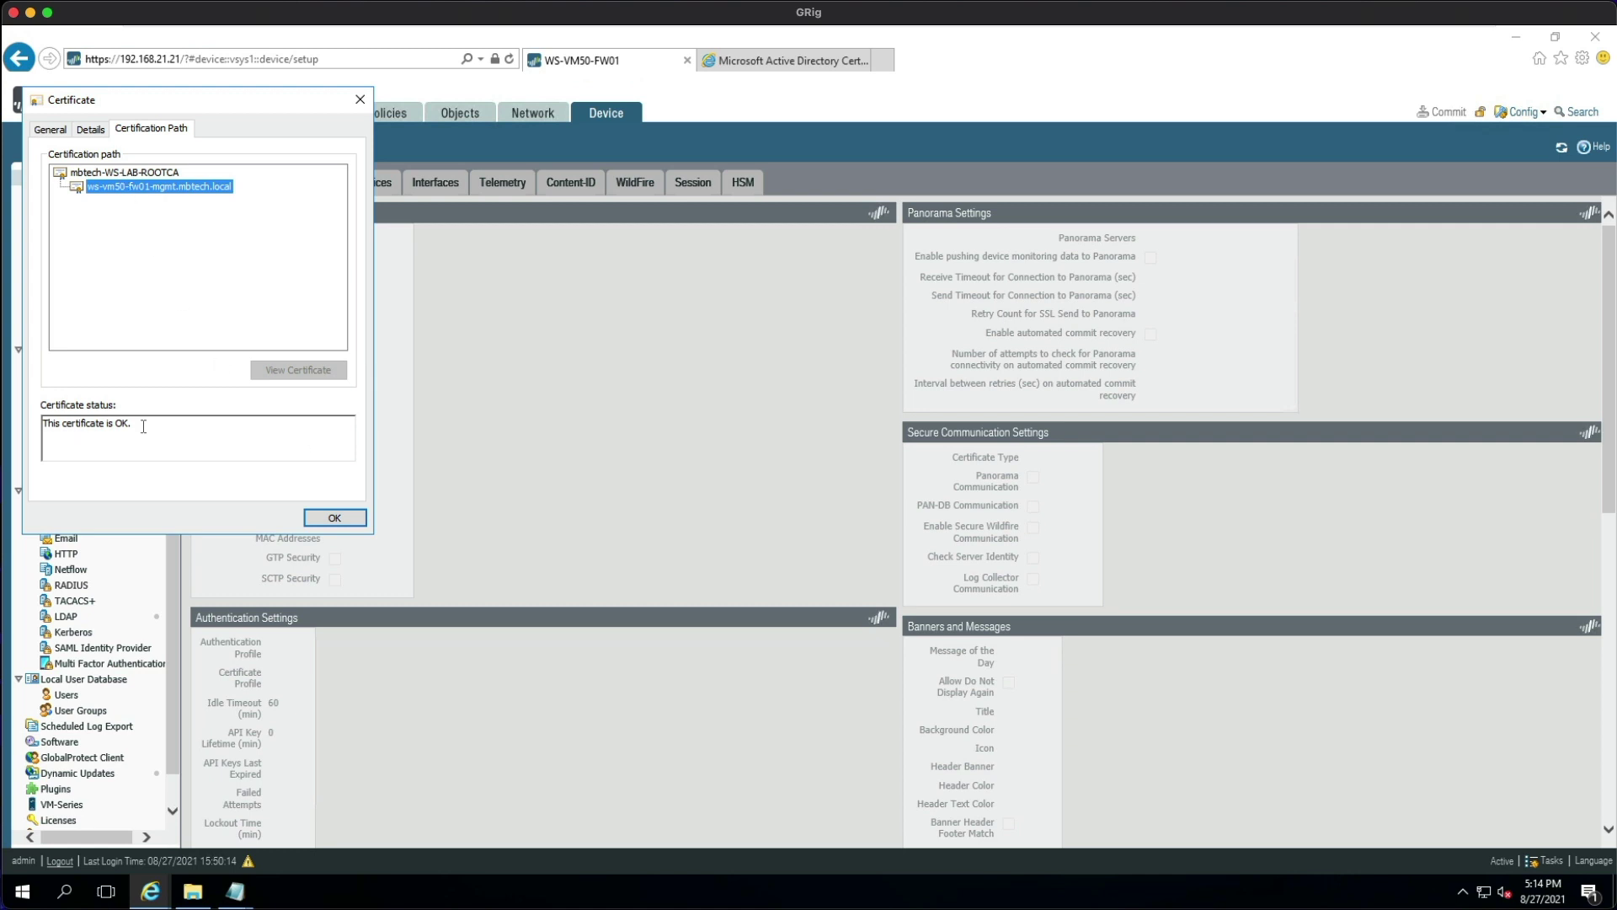
pyautogui.moveTo(133, 424); pyautogui.dragTo(42, 424)
pyautogui.click(334, 517)
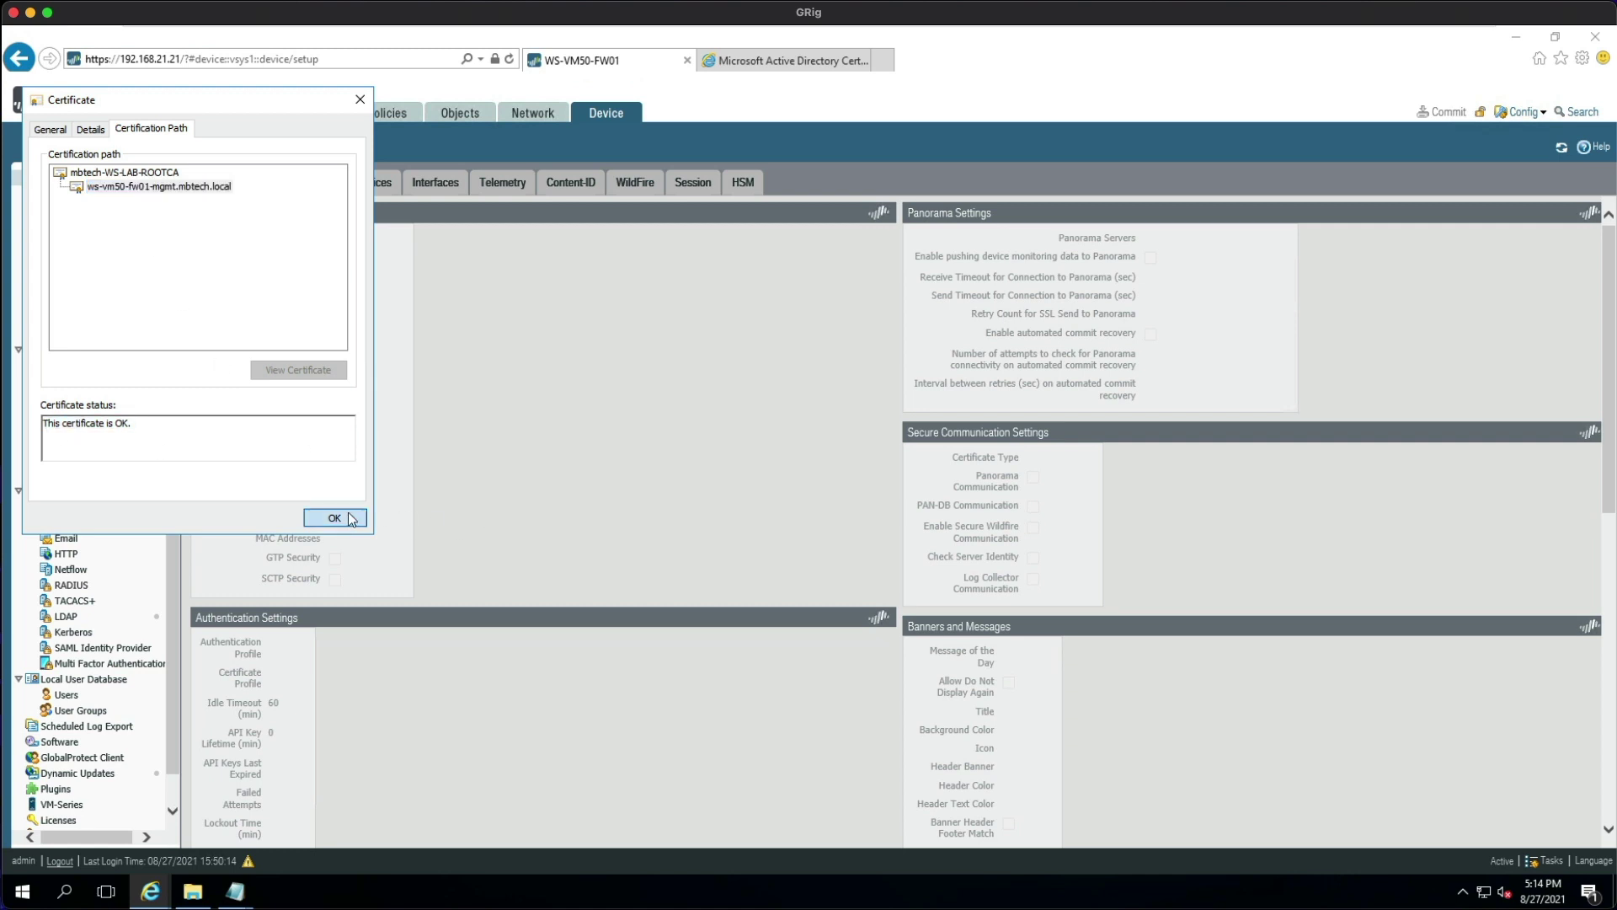
pyautogui.click(882, 59)
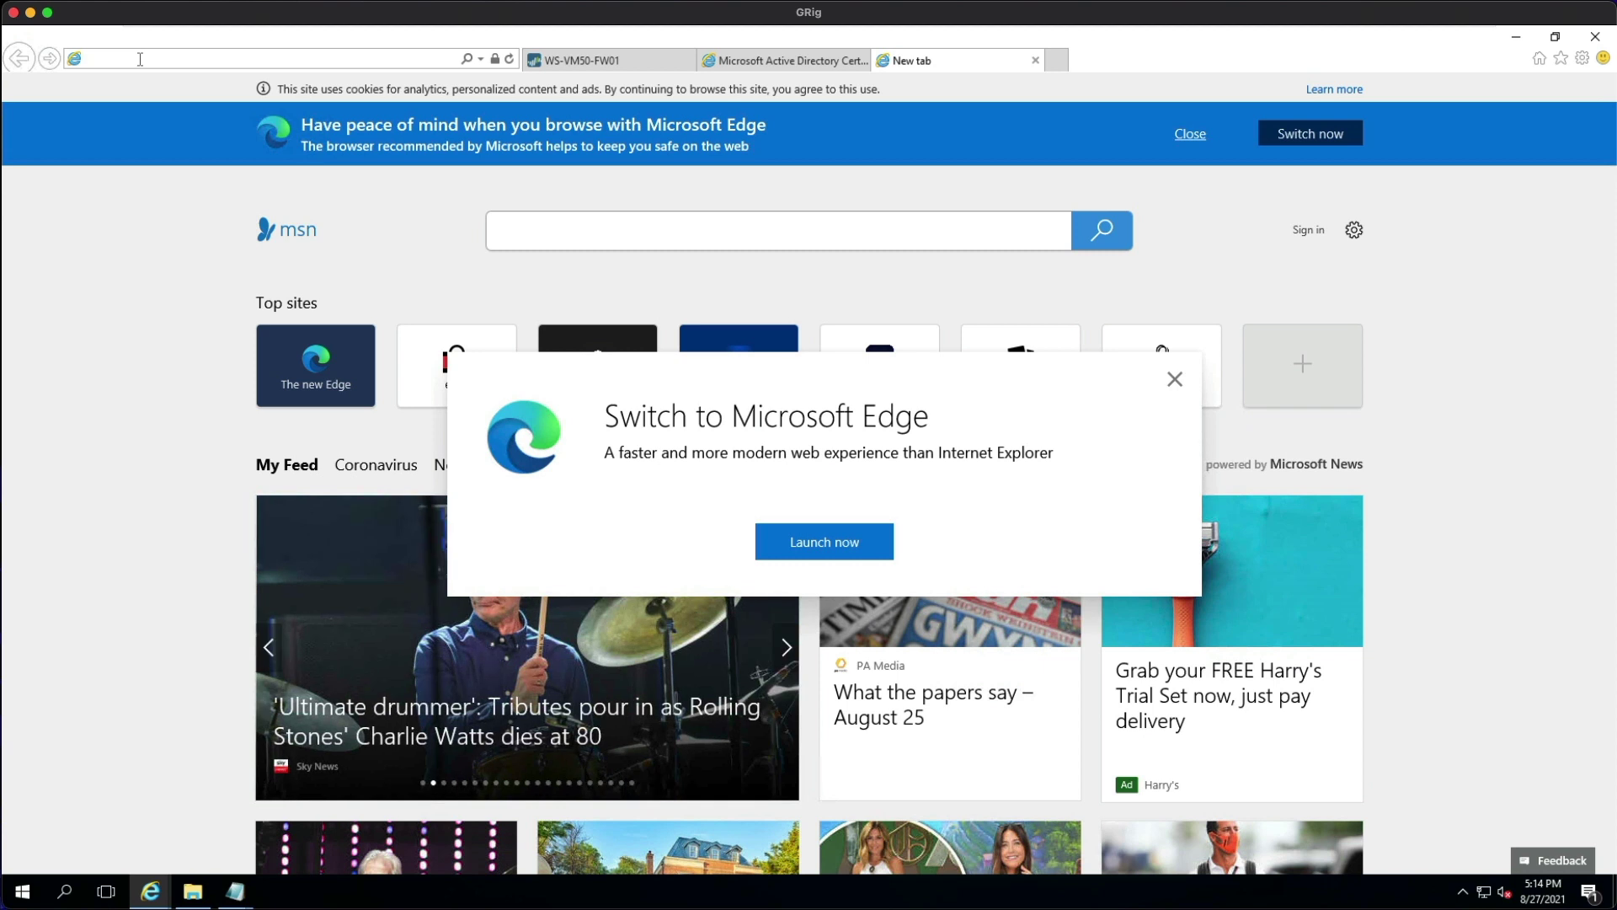
pyautogui.click(140, 59)
pyautogui.write('https:/')
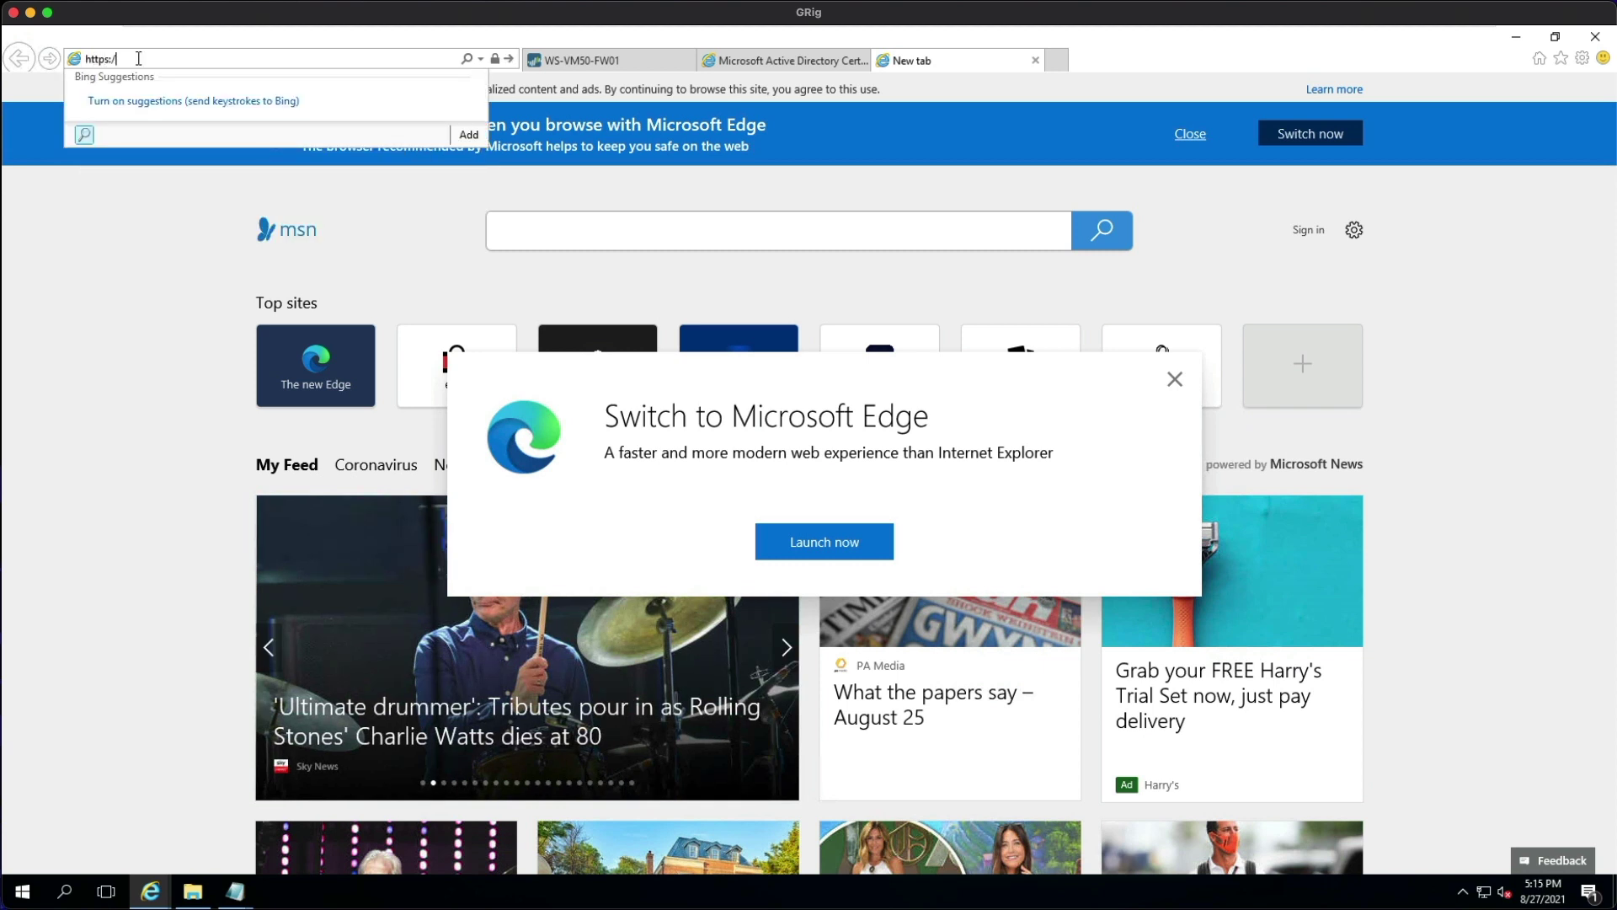
pyautogui.write('/')
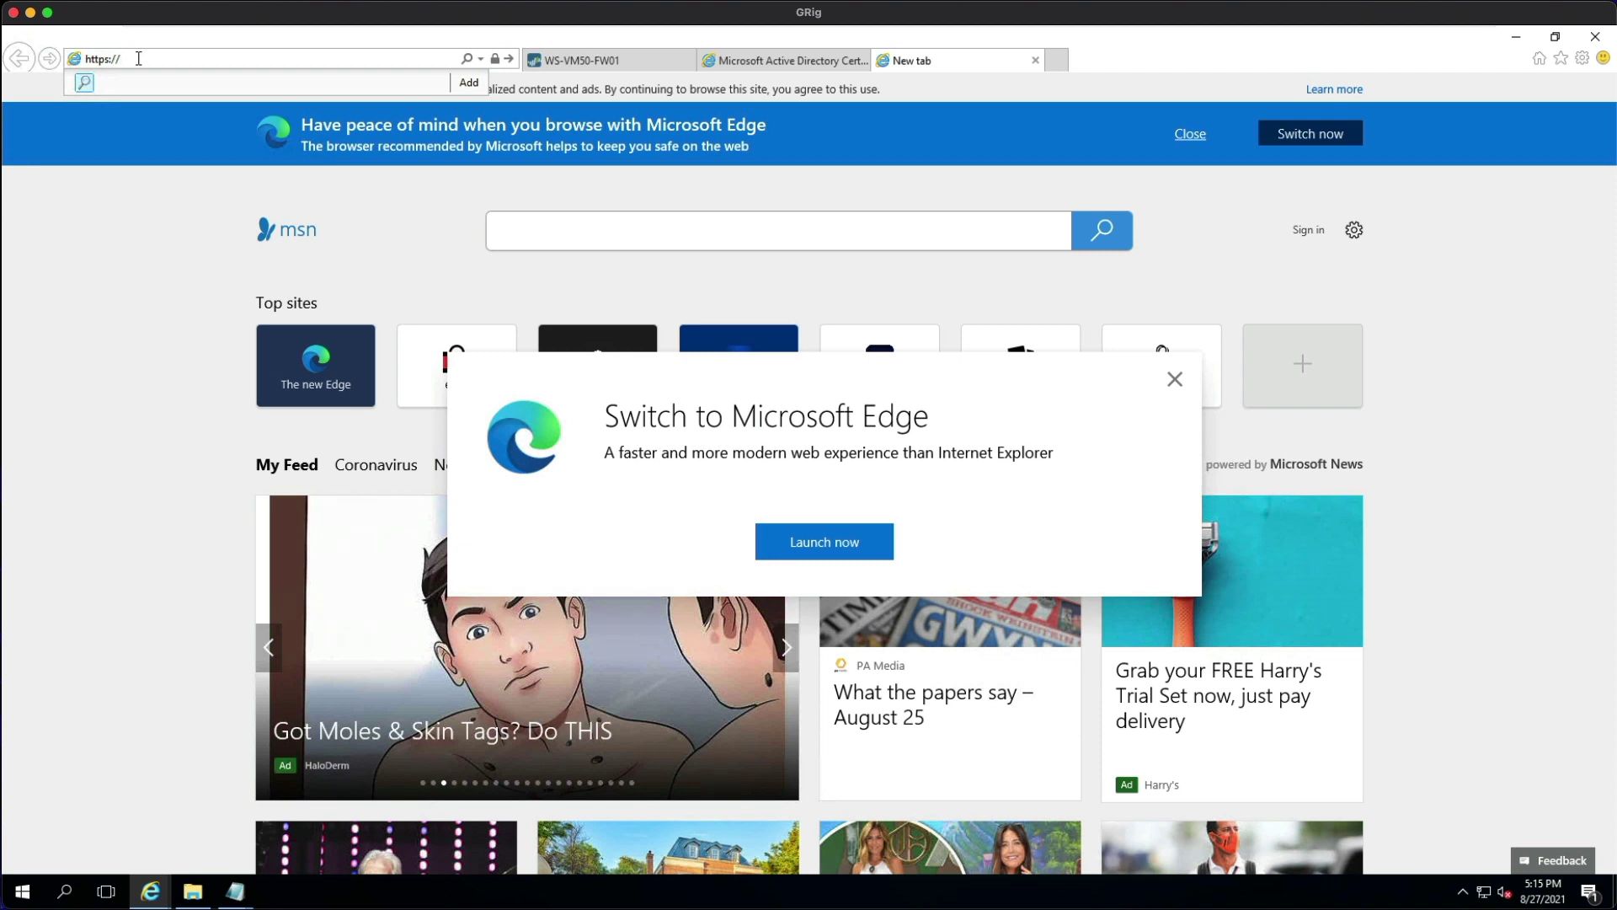
pyautogui.write('ws-vm5')
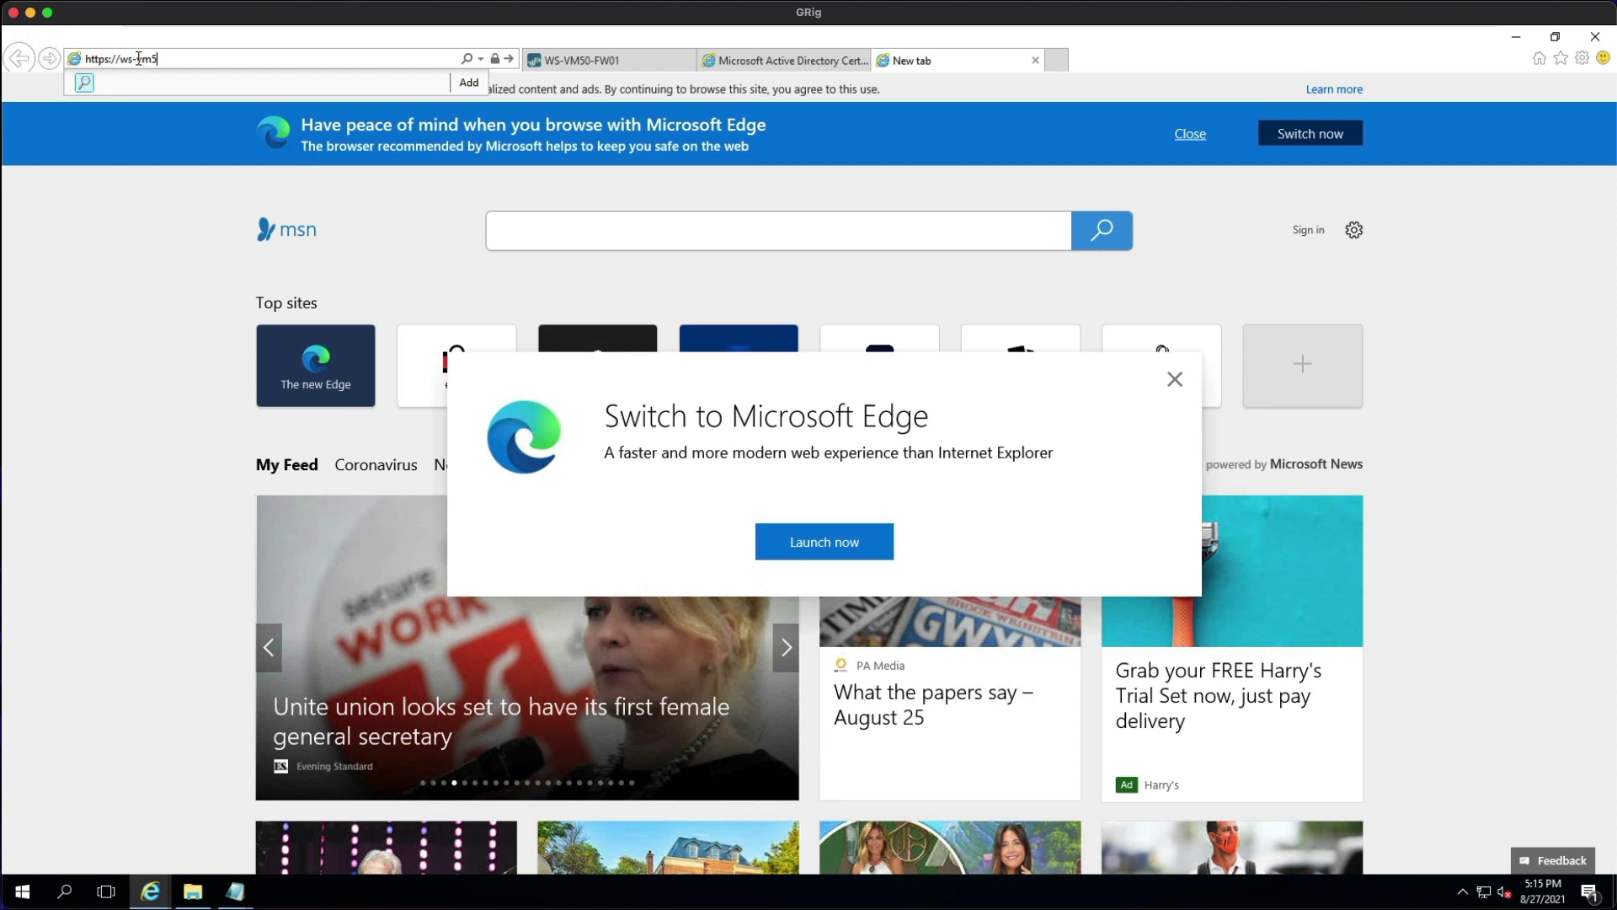
pyautogui.write('0-fw01')
pyautogui.press('Return')
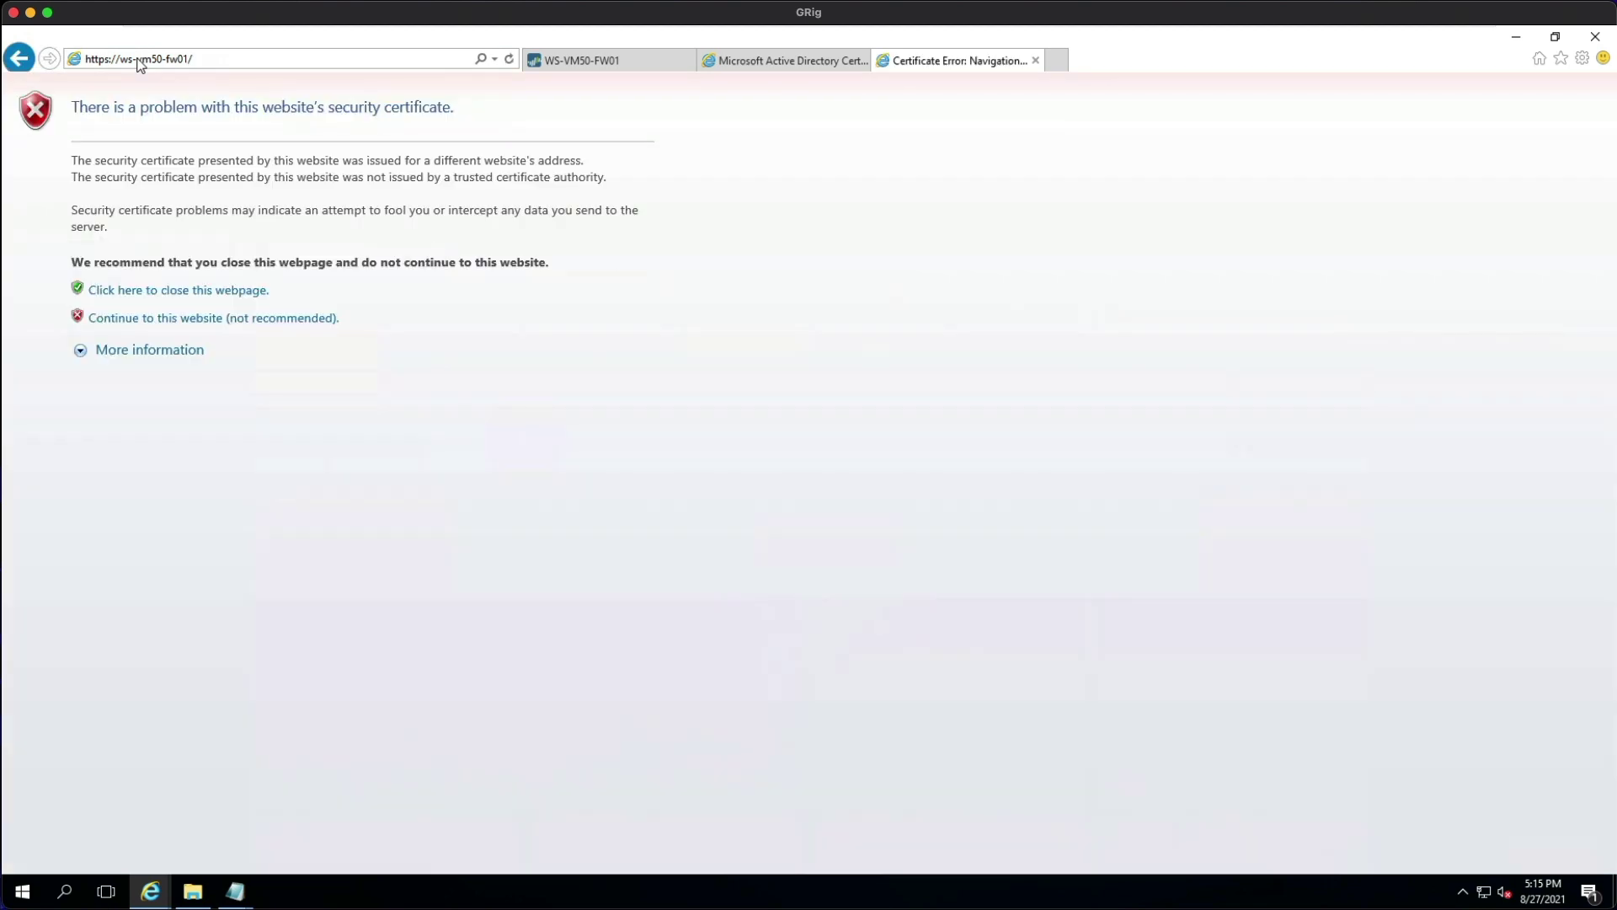
pyautogui.click(208, 61)
pyautogui.click(224, 63)
pyautogui.press('BackSpace')
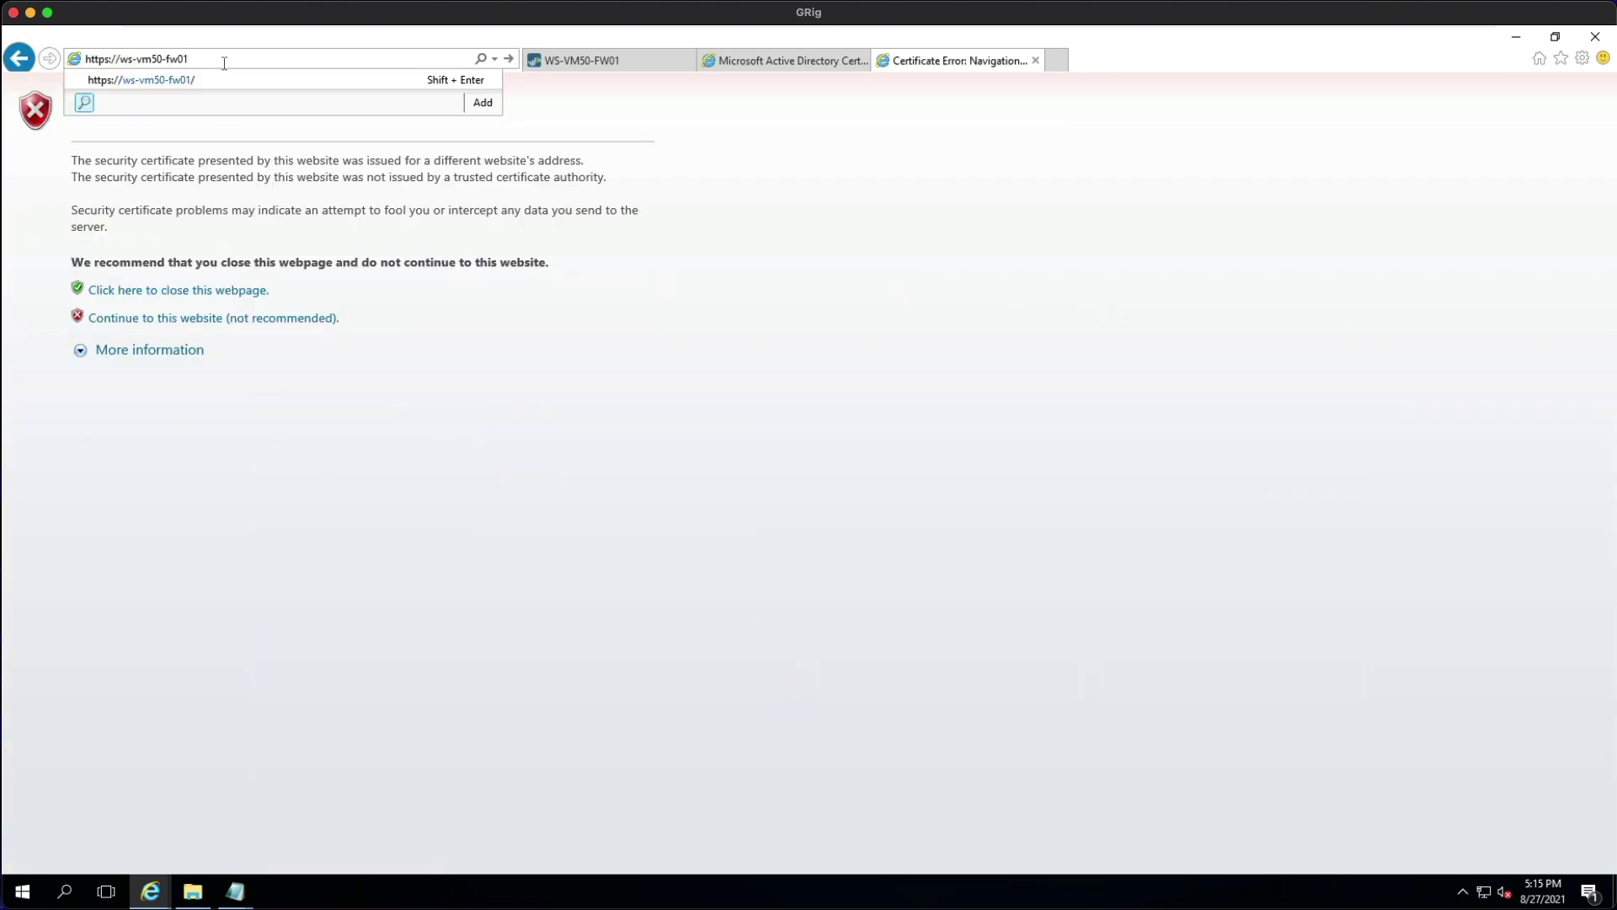
pyautogui.write('-mgmt')
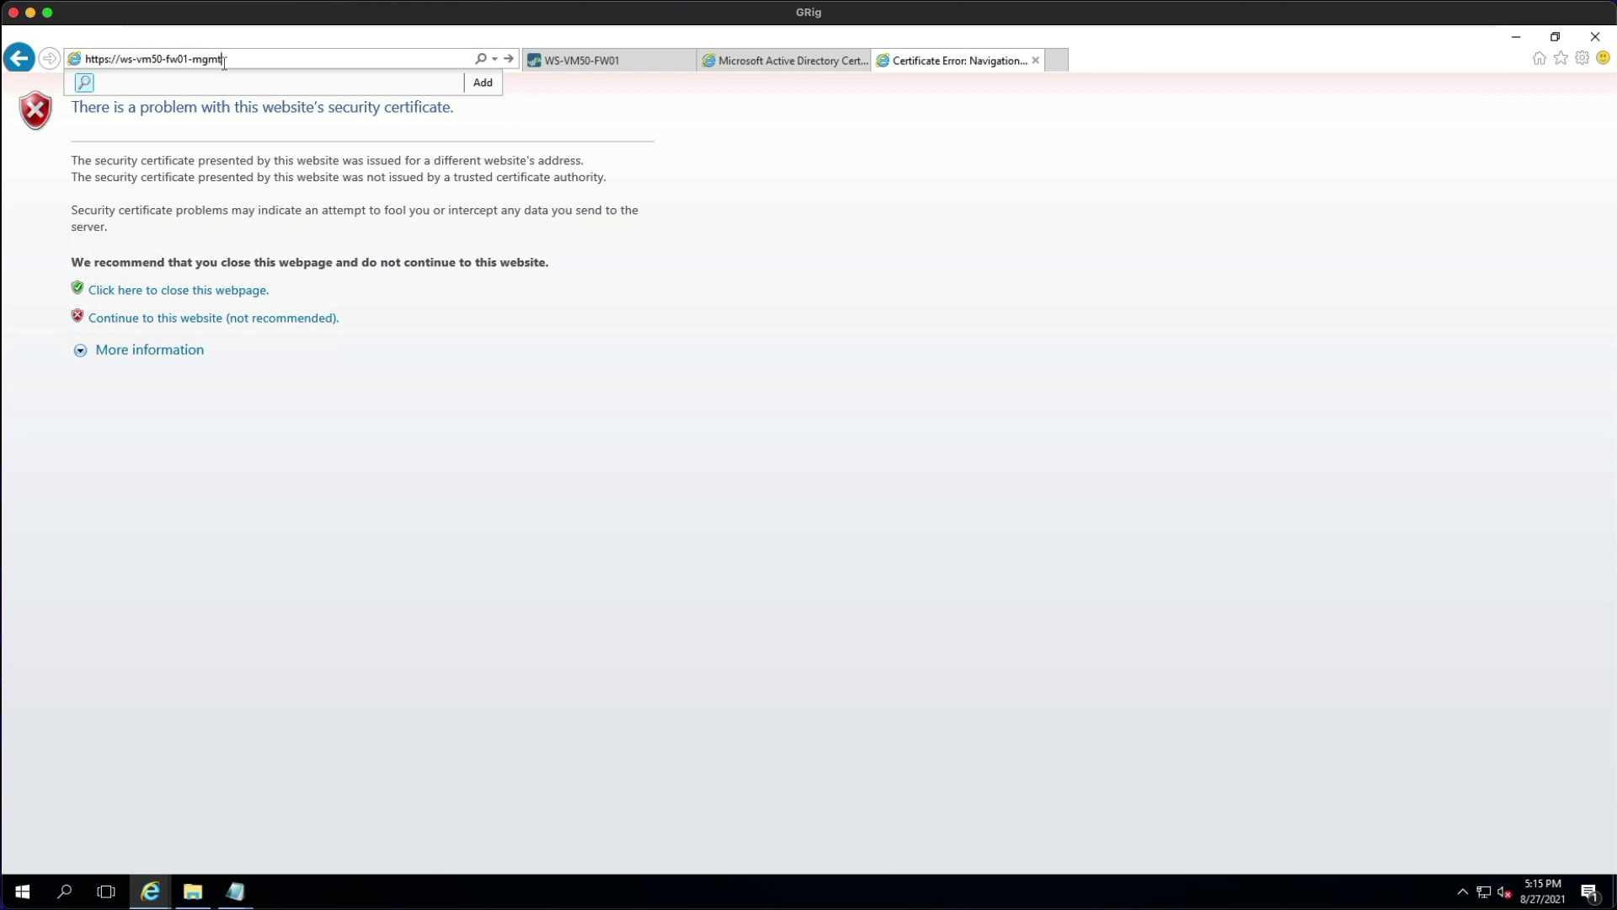
pyautogui.press('Return')
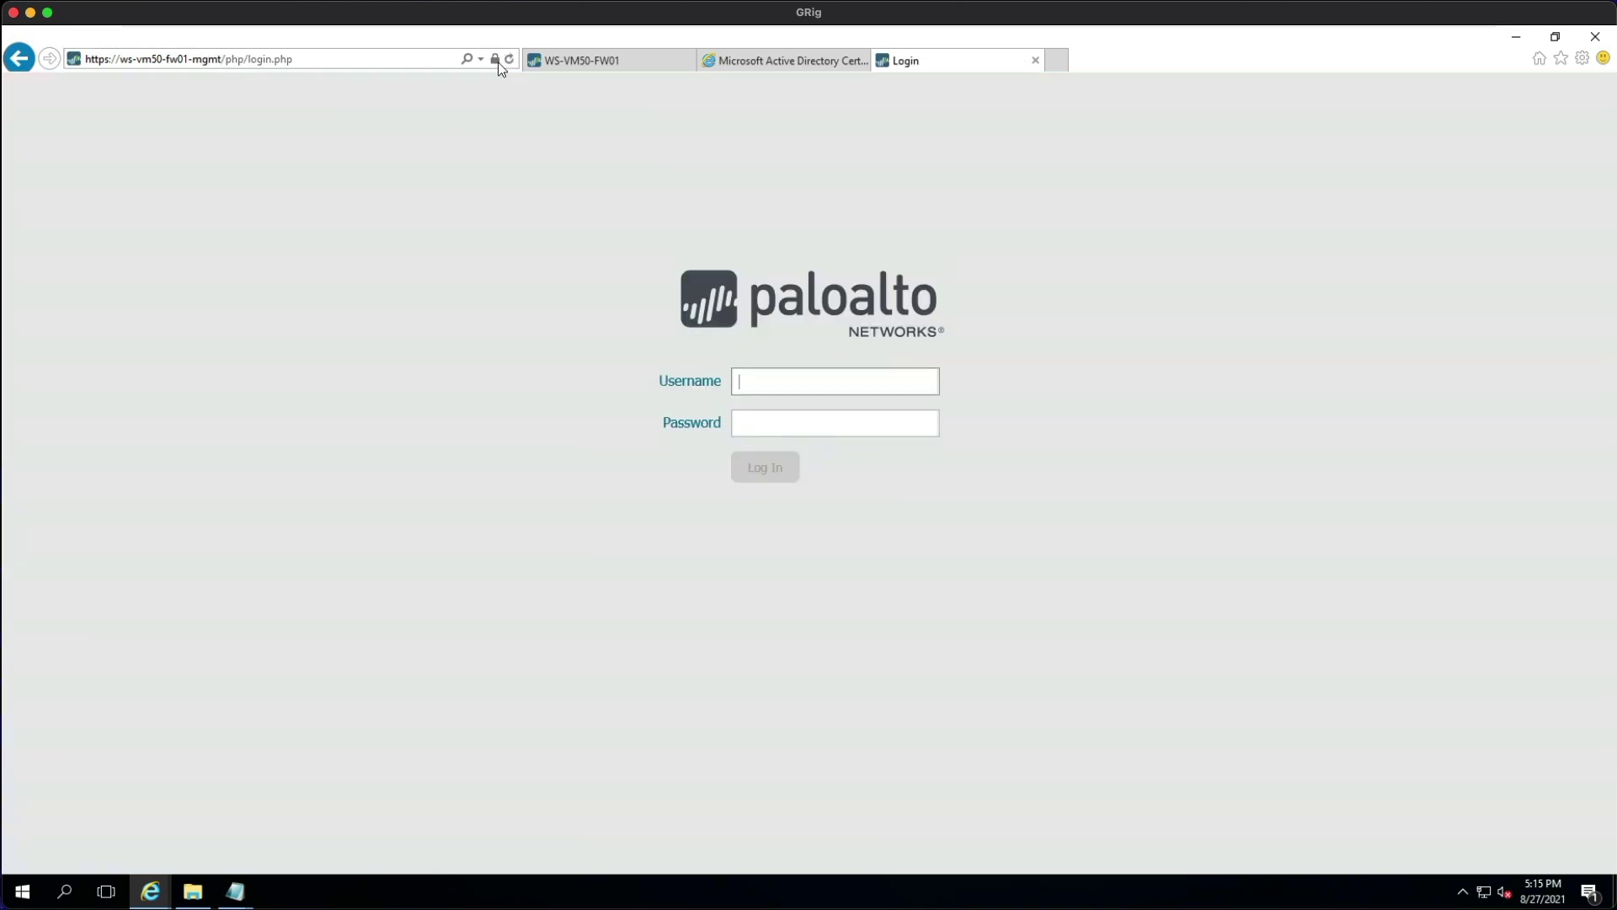
pyautogui.click(497, 60)
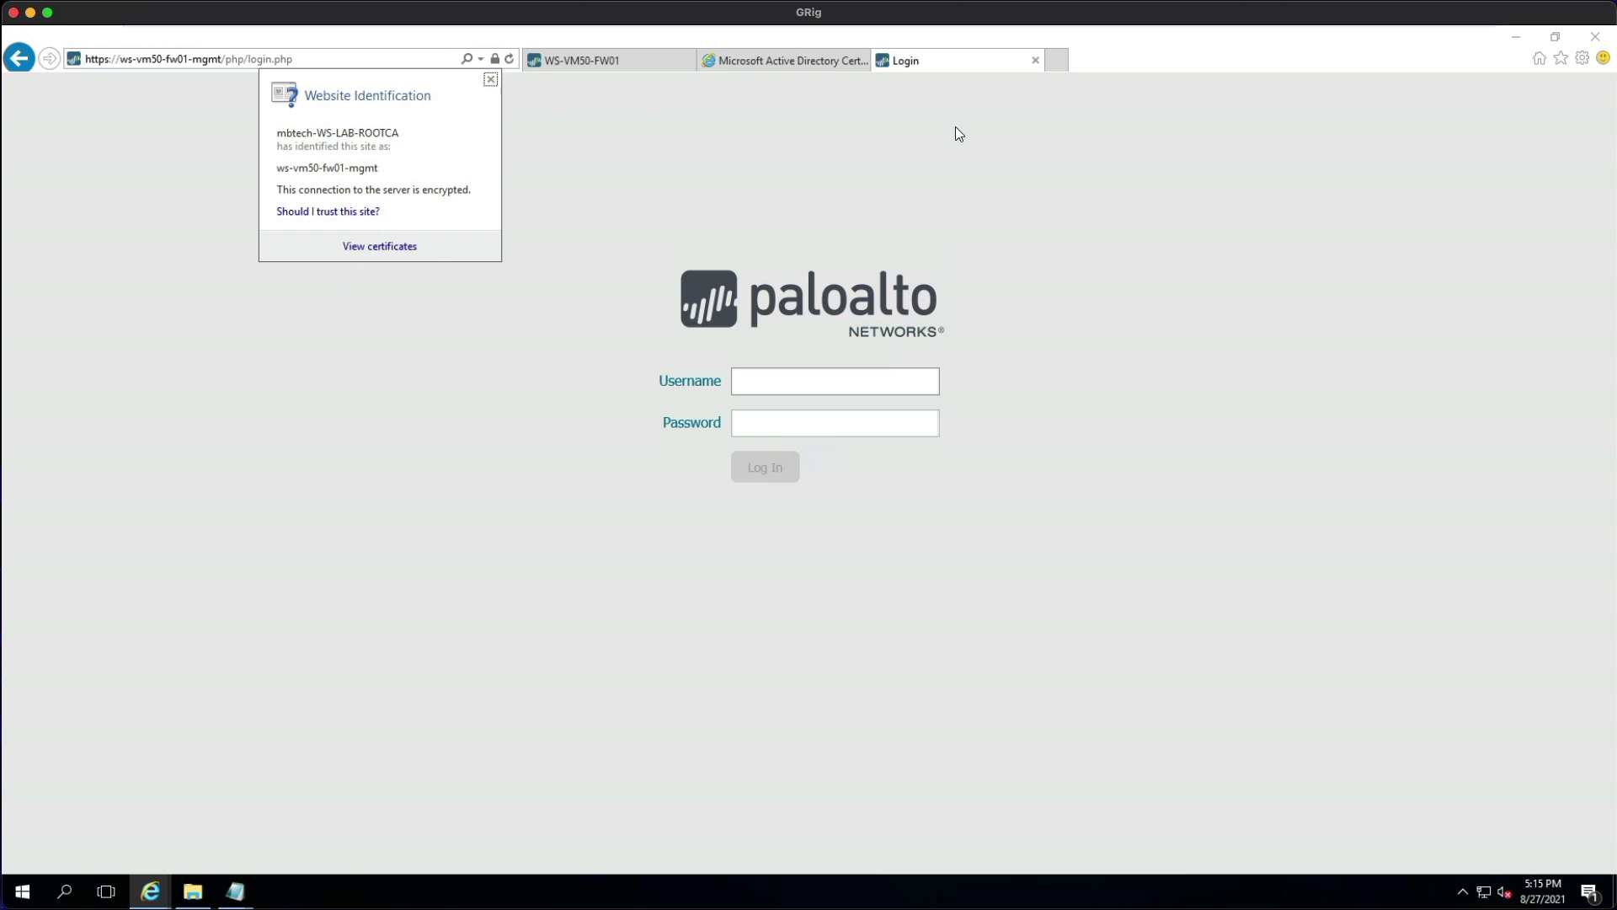
pyautogui.click(1058, 61)
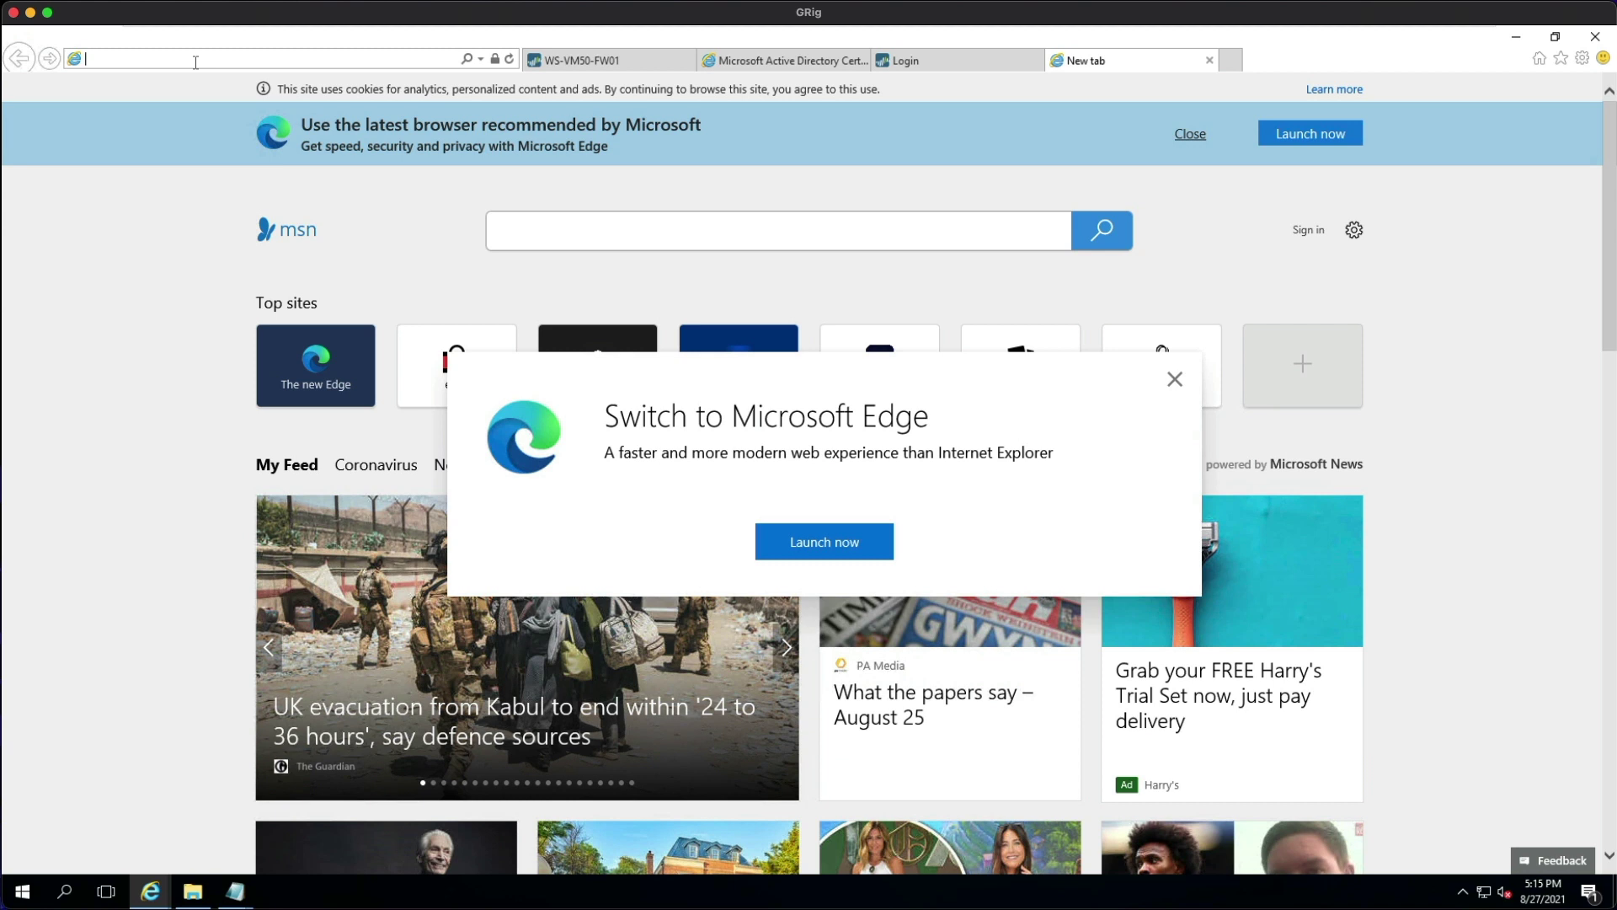
pyautogui.write('http')
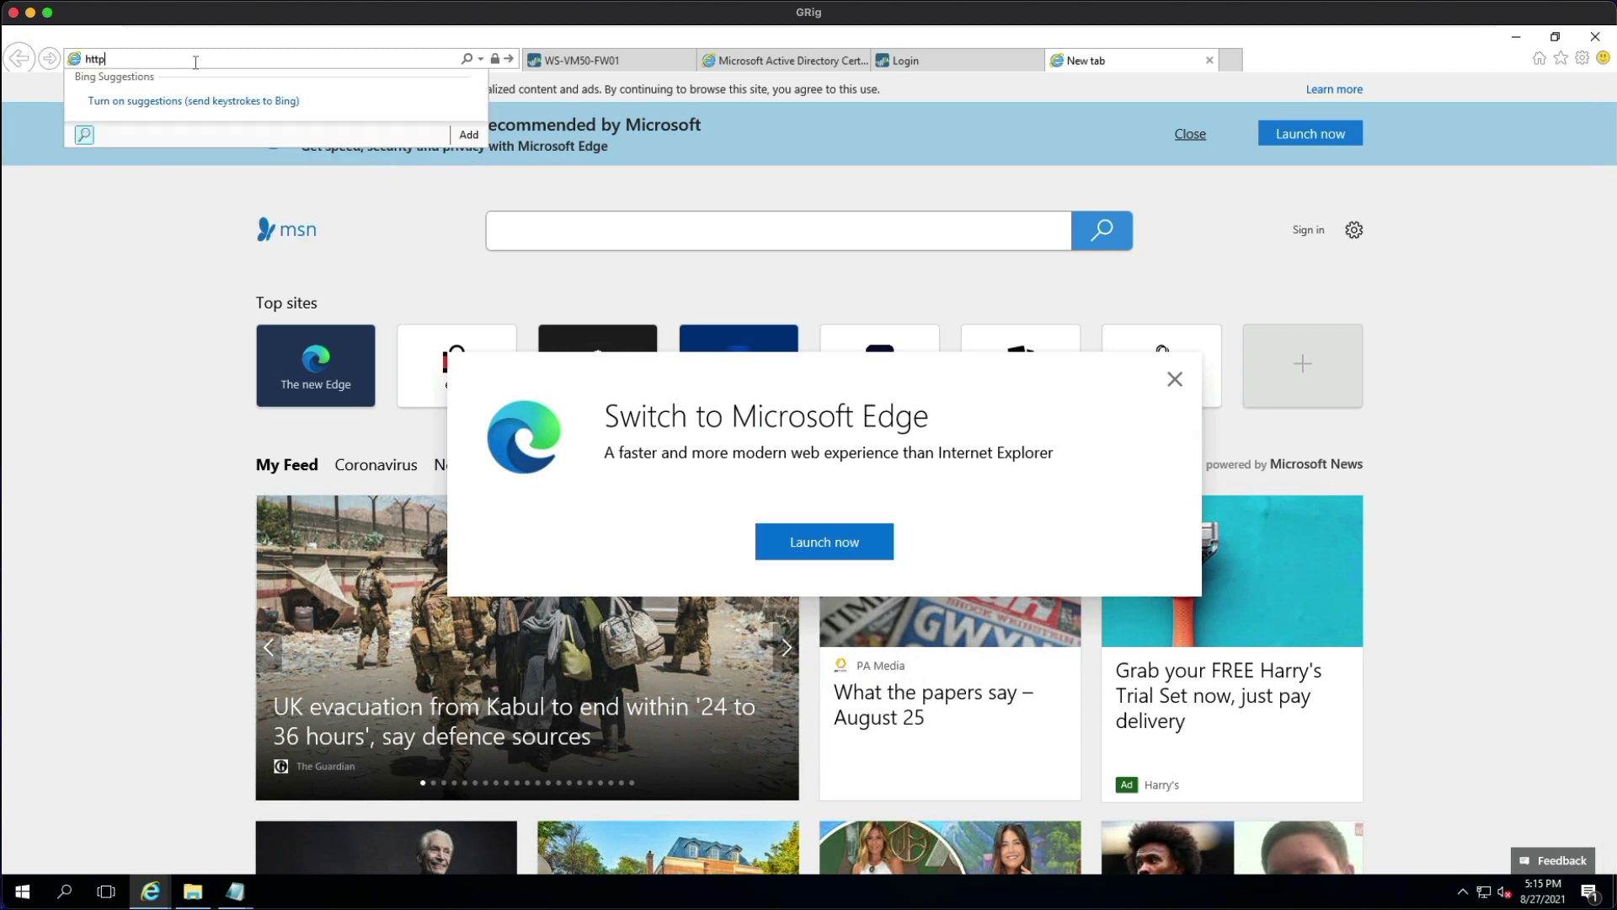
pyautogui.write('s://')
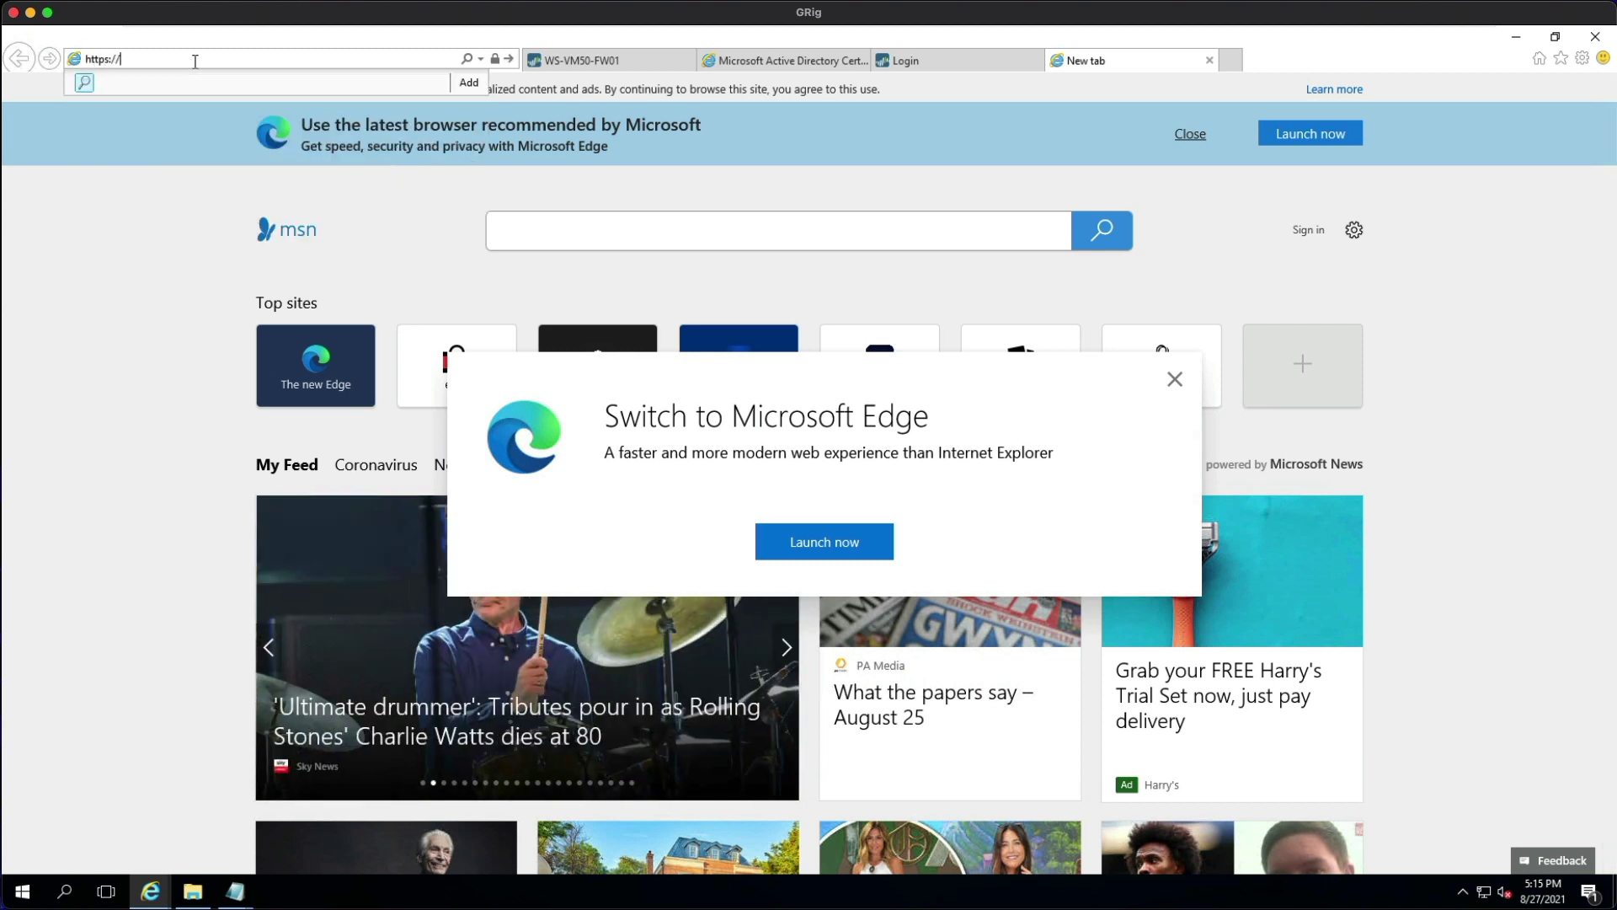
pyautogui.write('ws-v')
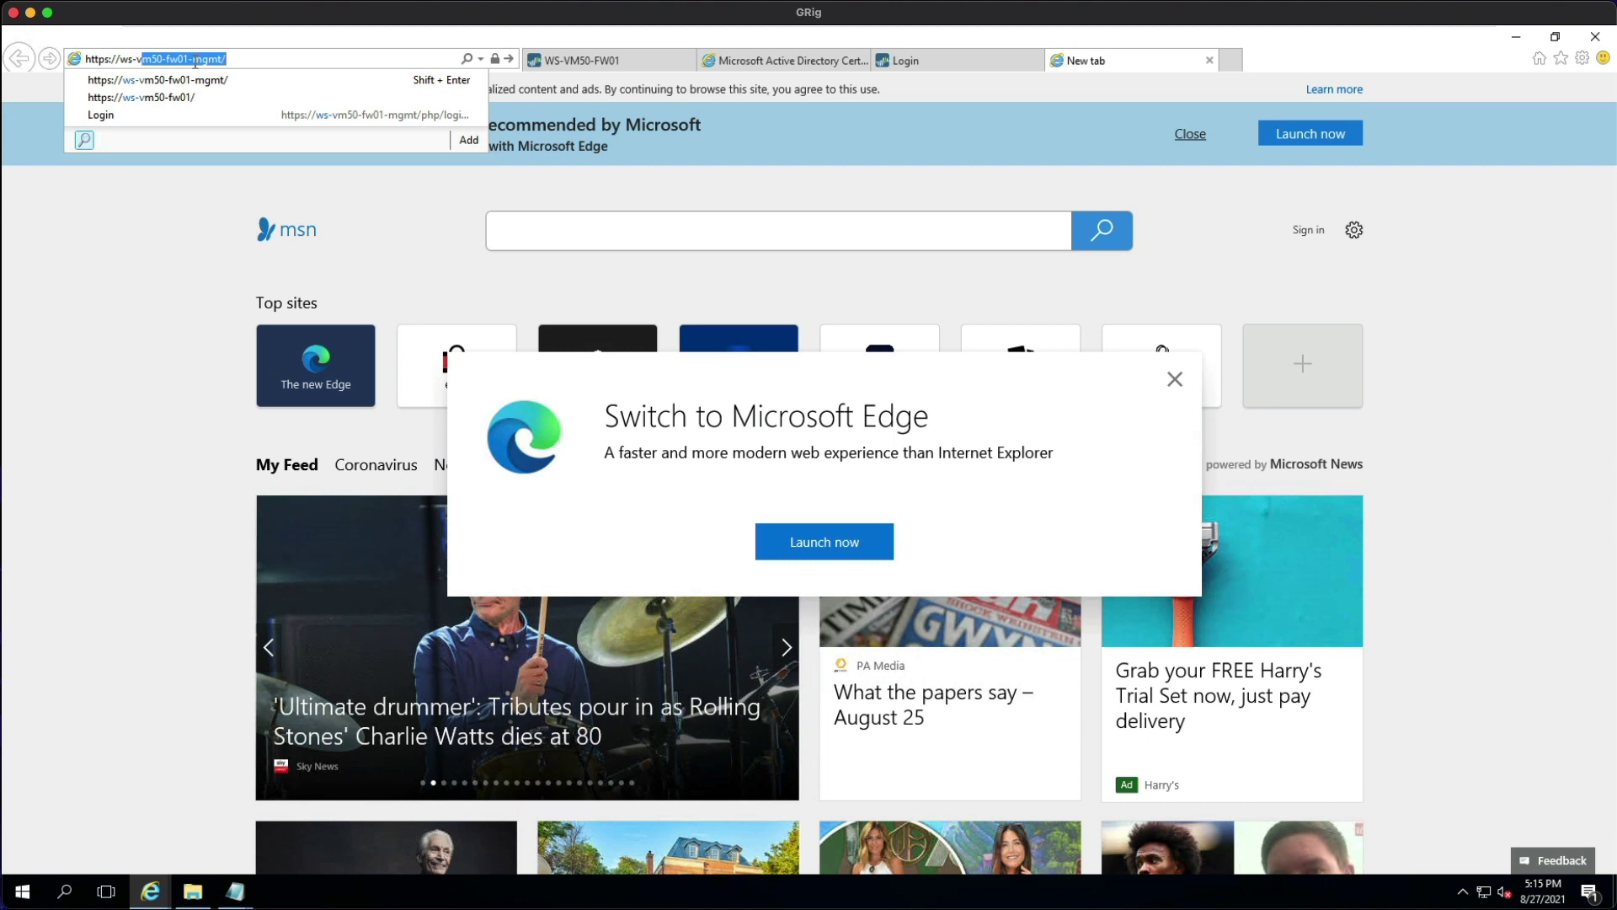
pyautogui.write('m50')
pyautogui.press('End')
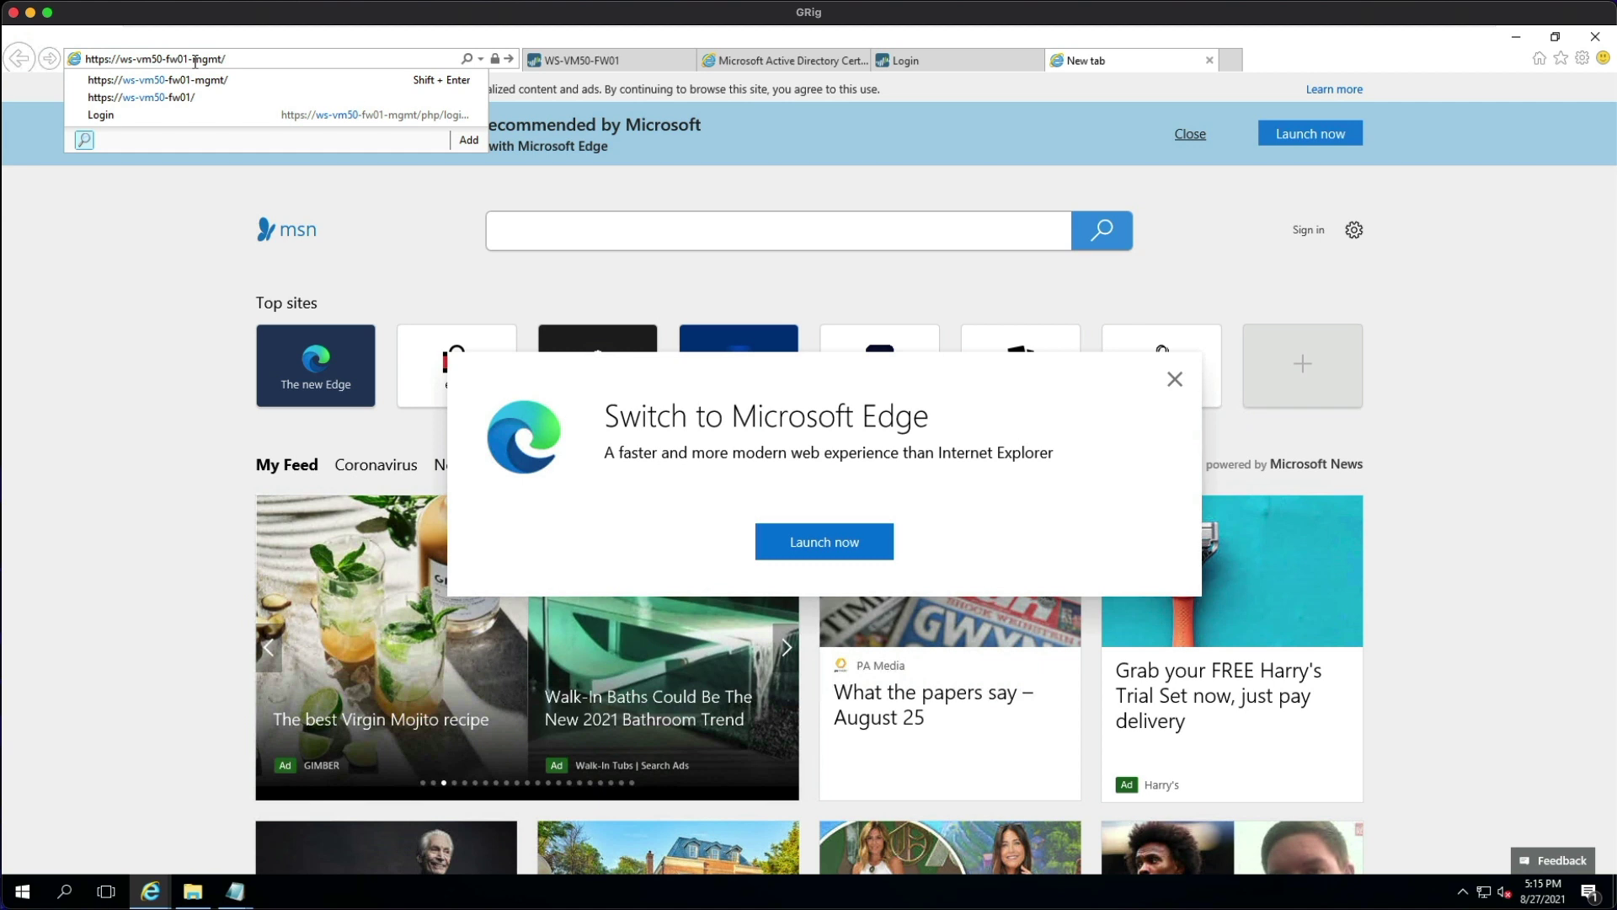
pyautogui.press('BackSpace')
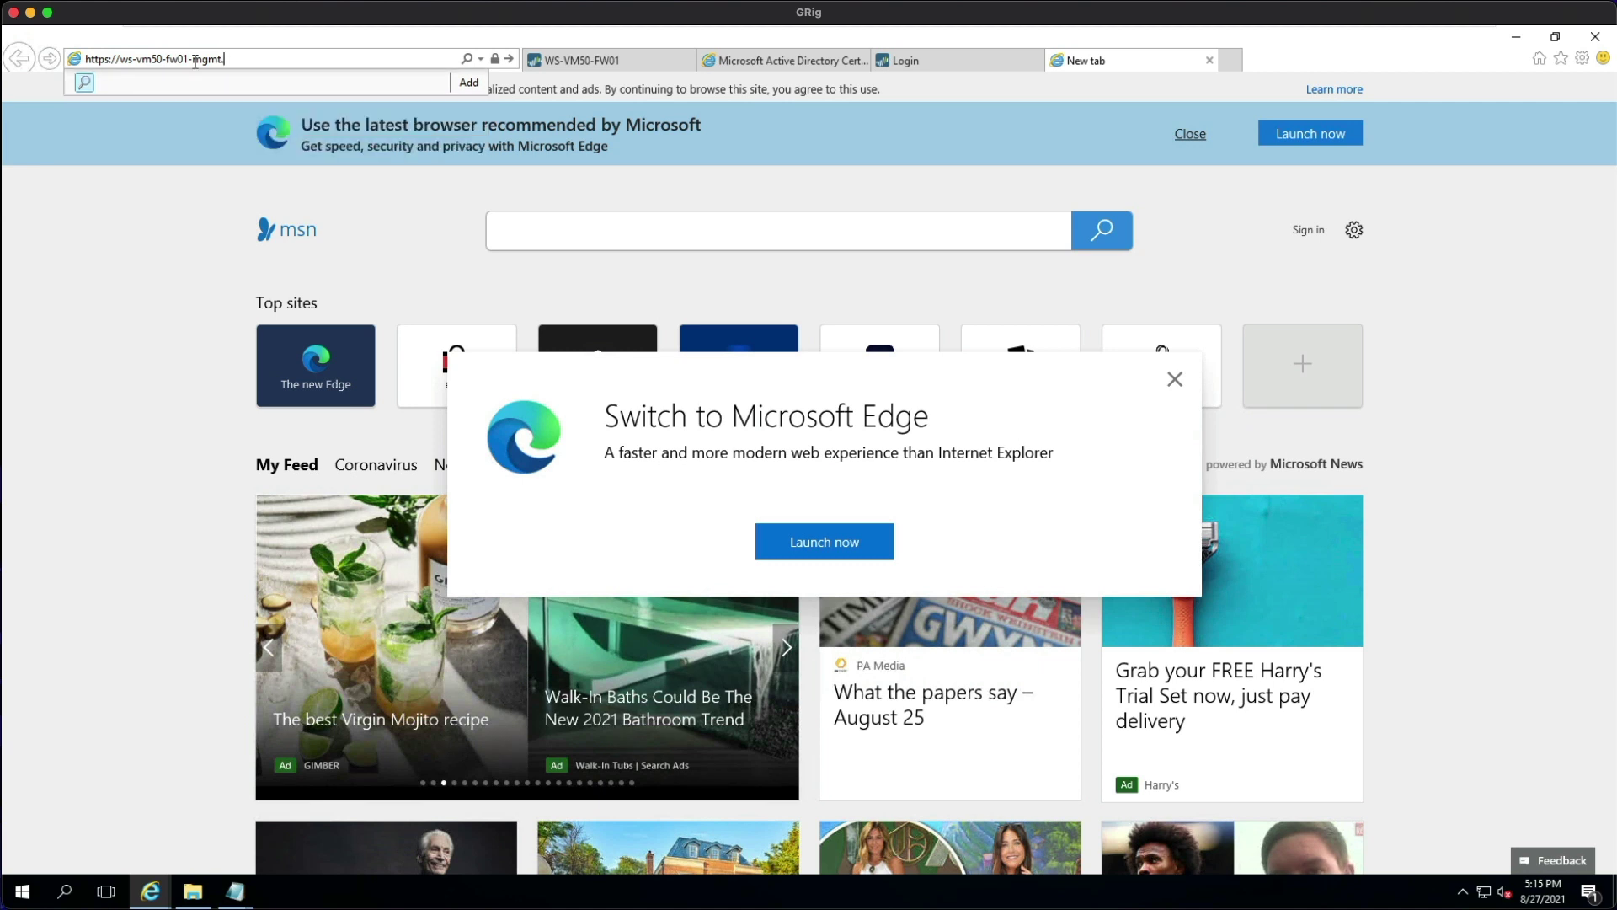
pyautogui.write('mbtech.')
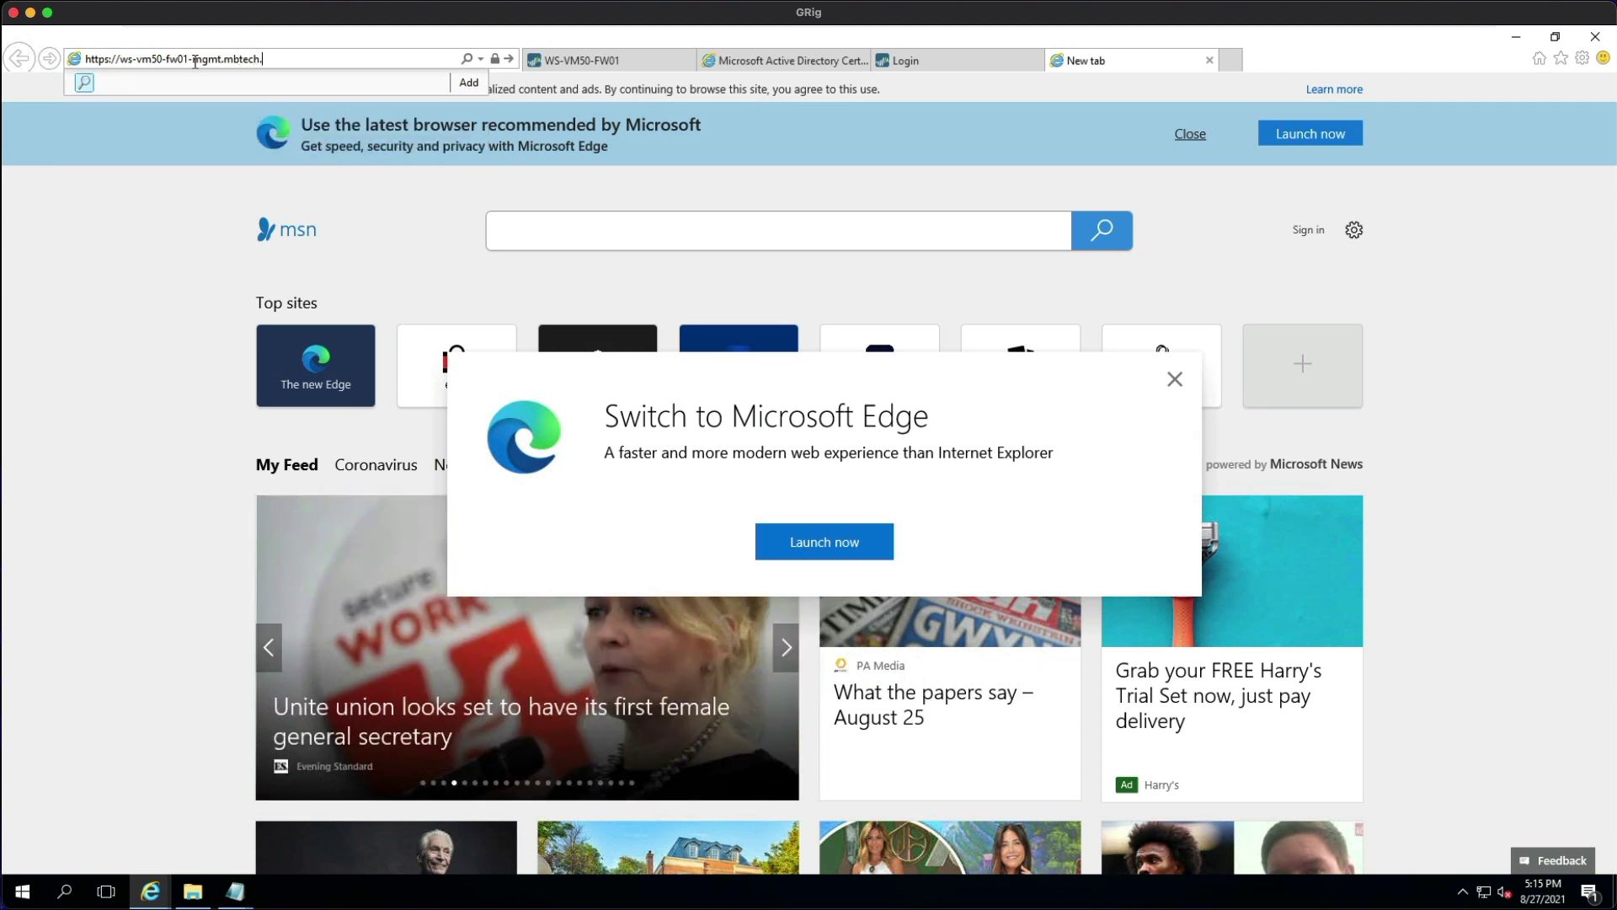
pyautogui.write('local')
pyautogui.press('Return')
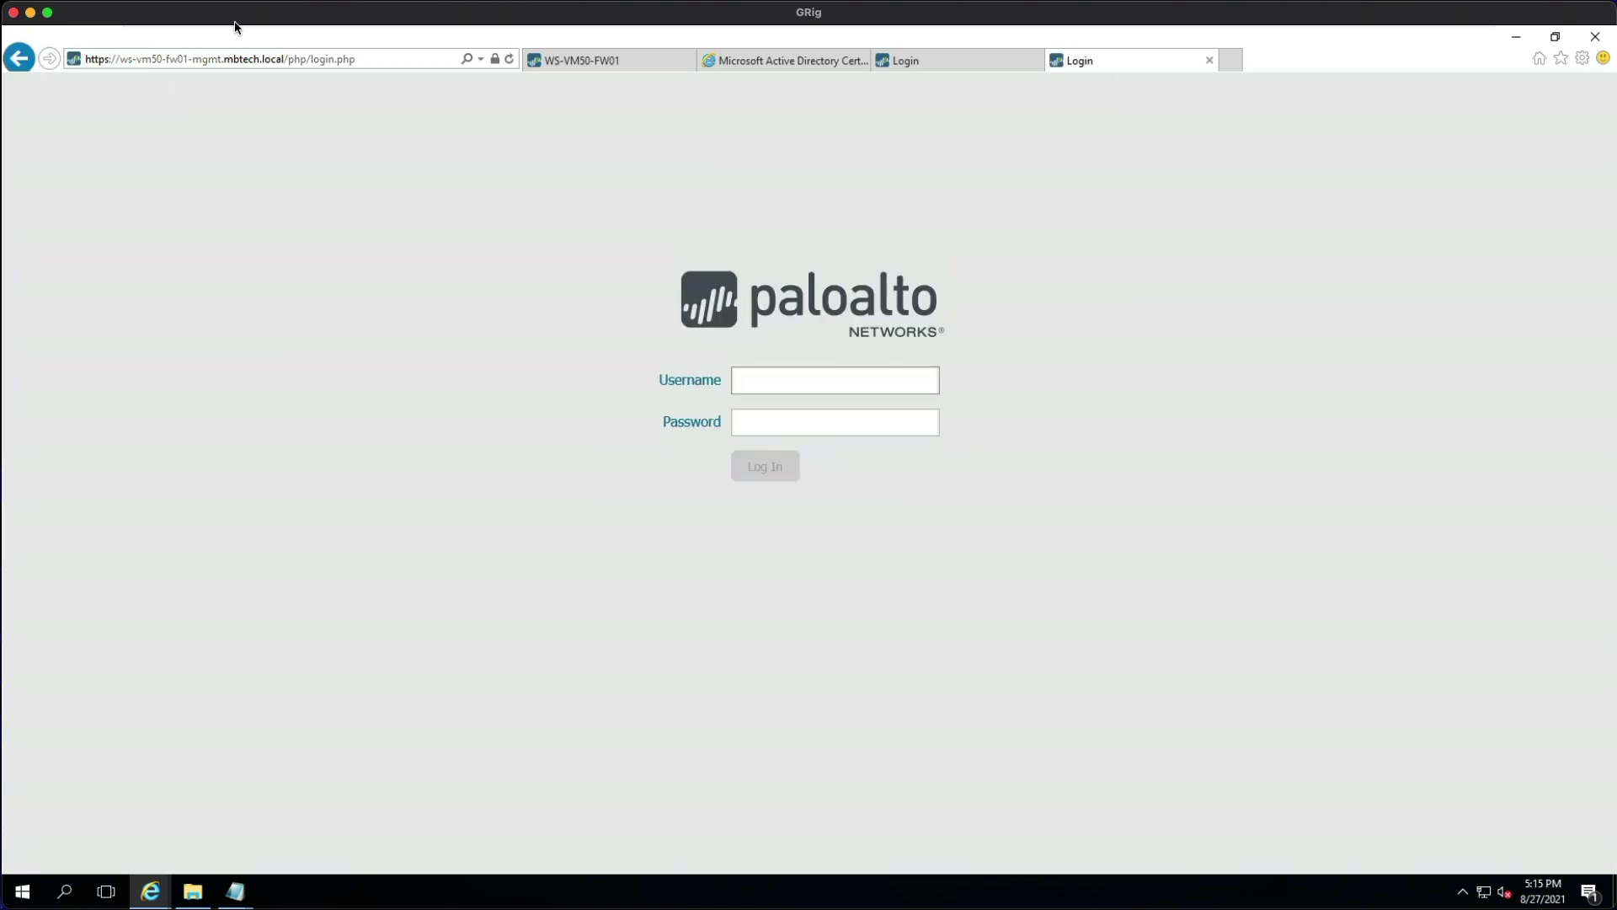
pyautogui.click(495, 59)
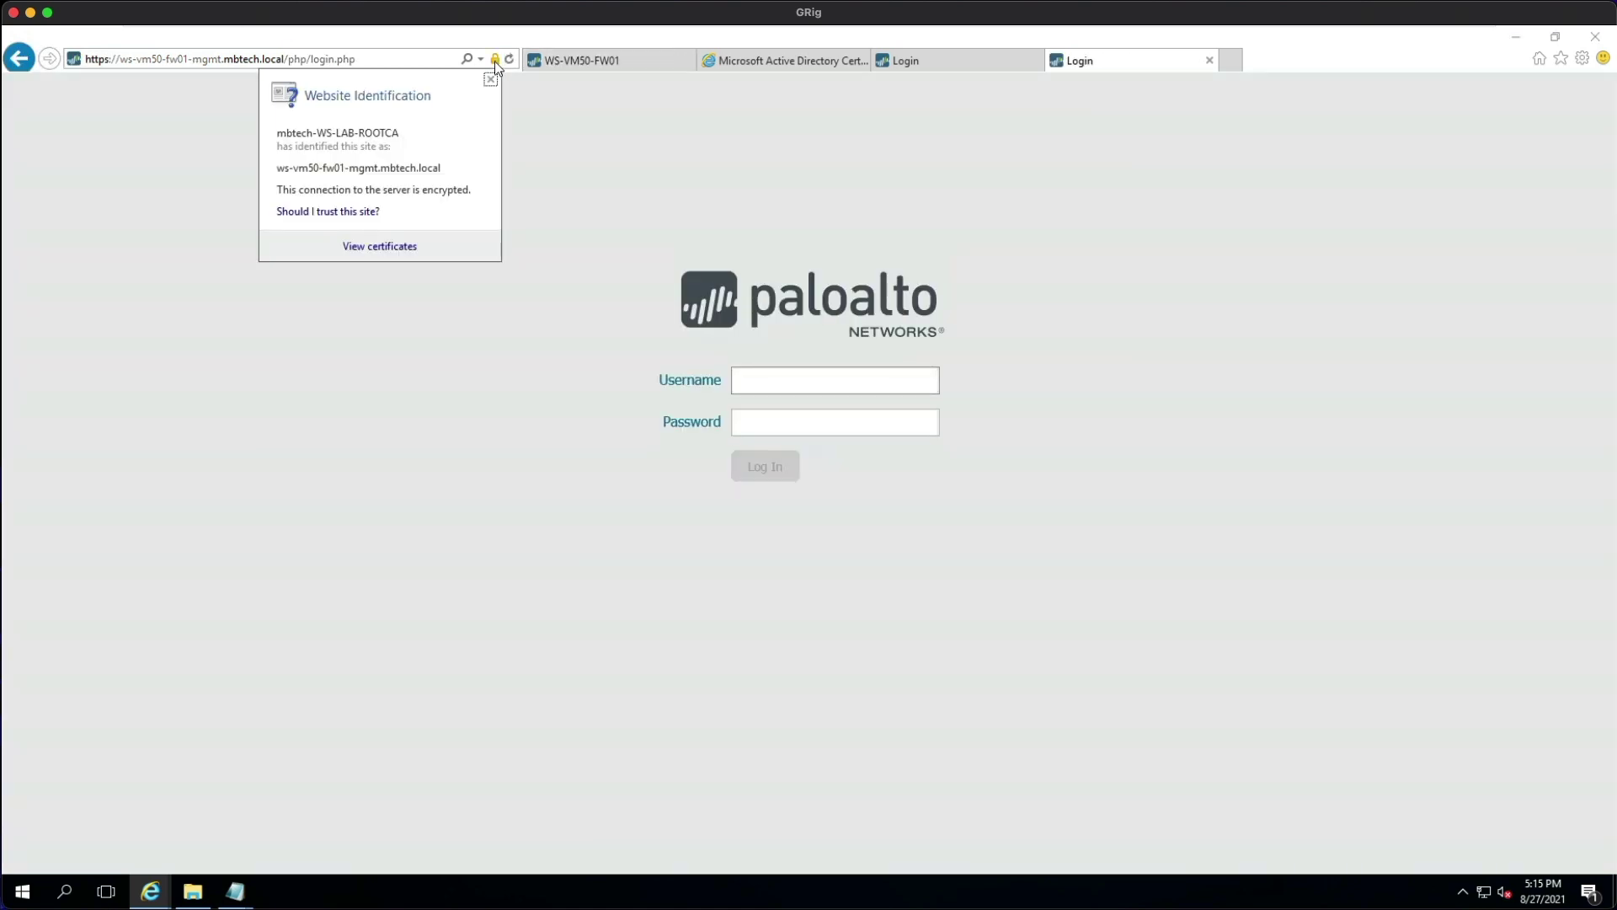
pyautogui.click(401, 246)
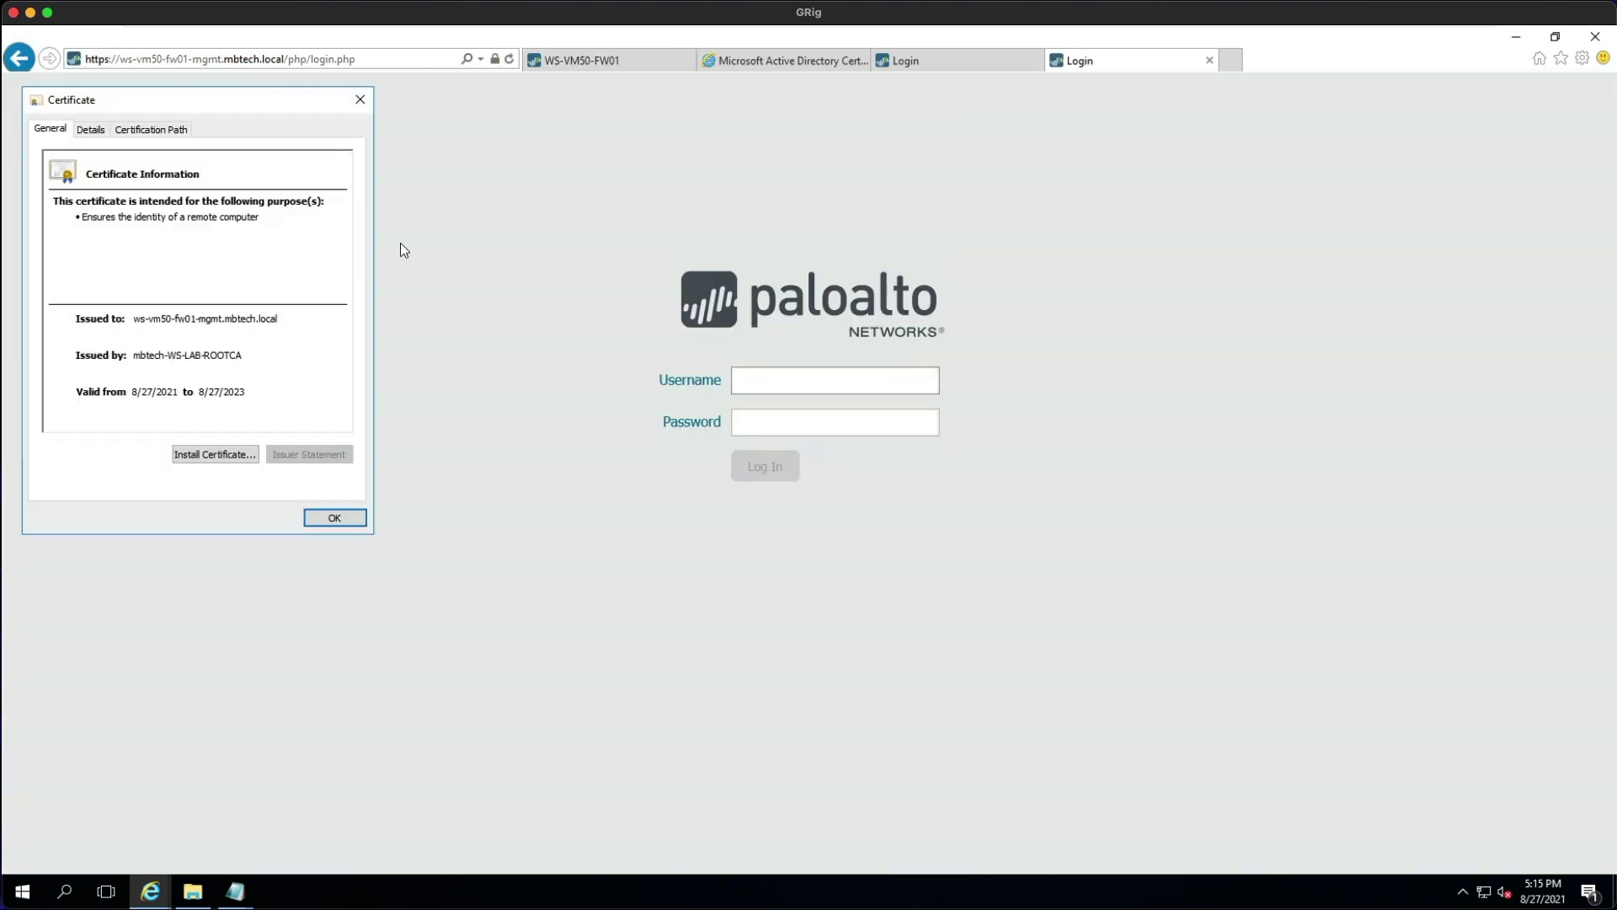
pyautogui.click(333, 517)
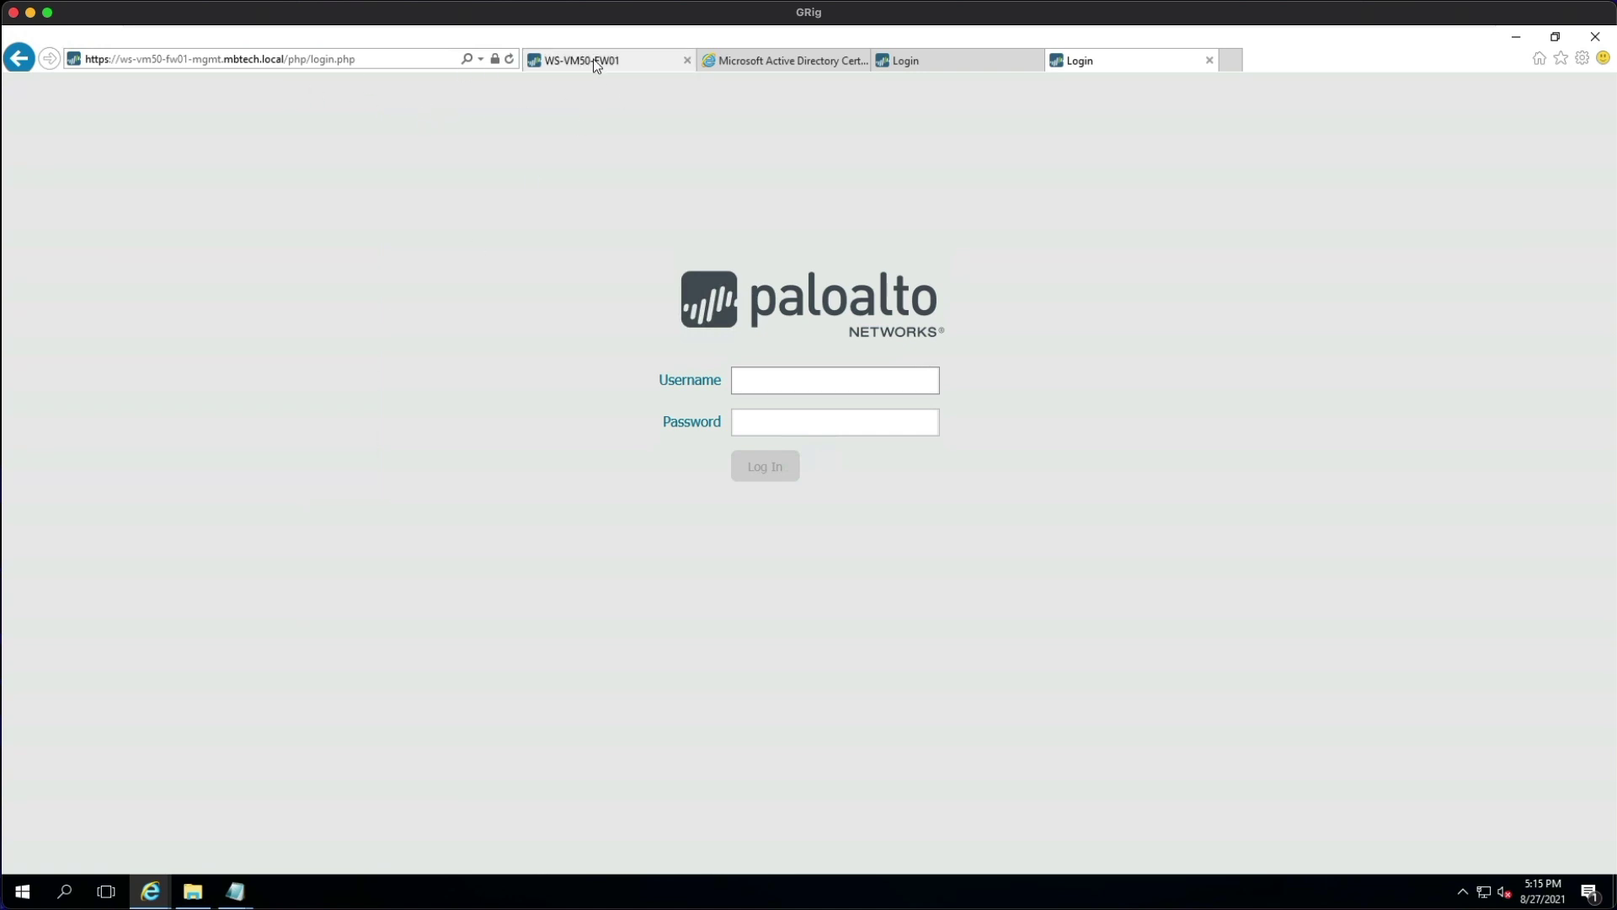